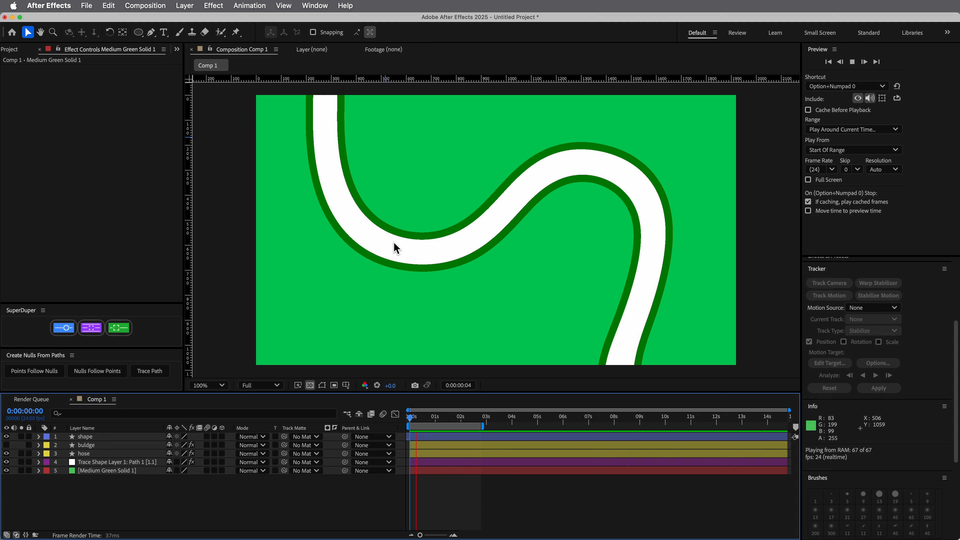
Create a composition named Garden Hose and add a 1920 x 1080 px medium green solid to it
click(541, 507)
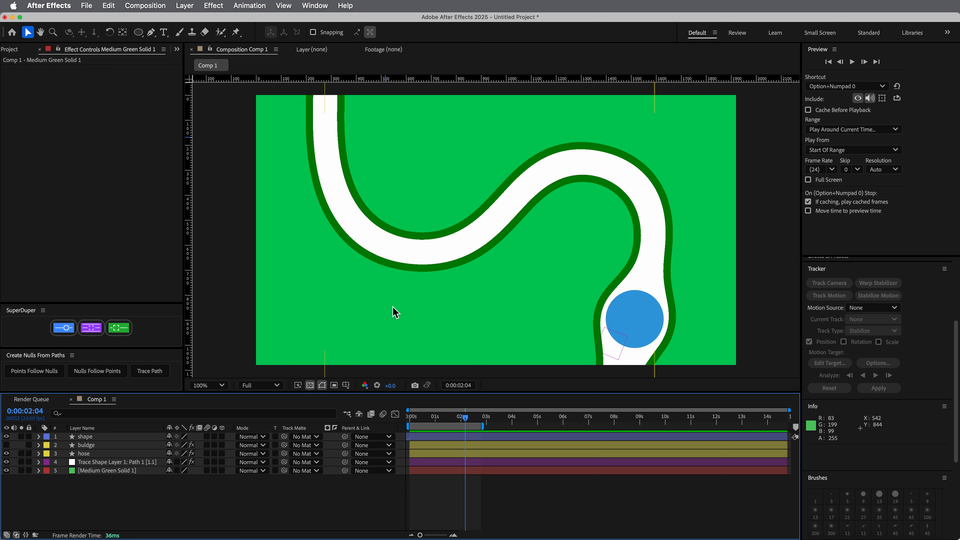
key(super+n)
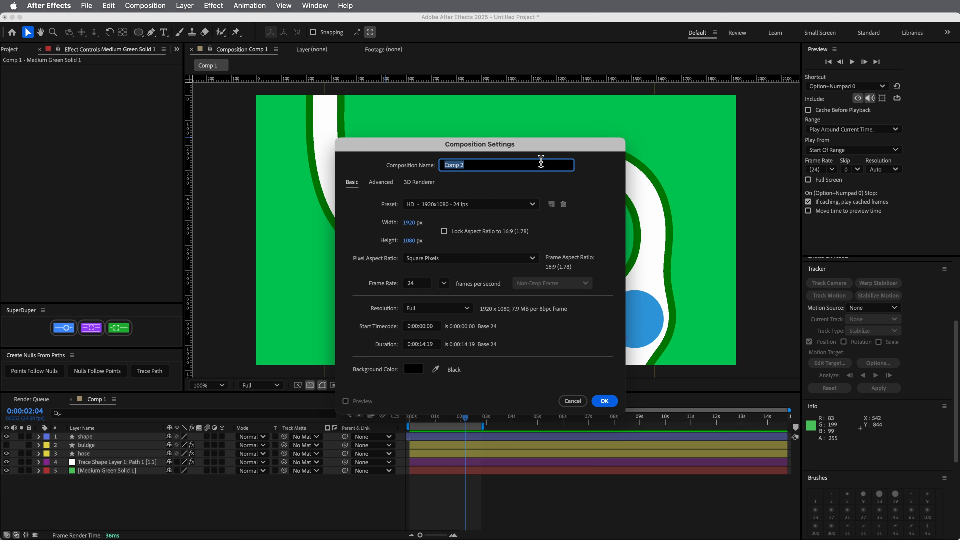
text(Garden Hose)
key(Return)
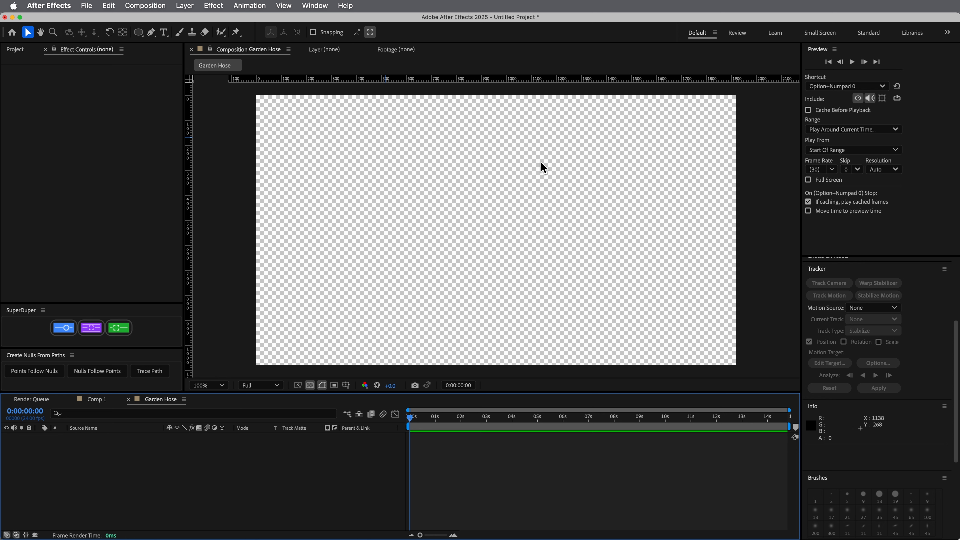
key(super+y)
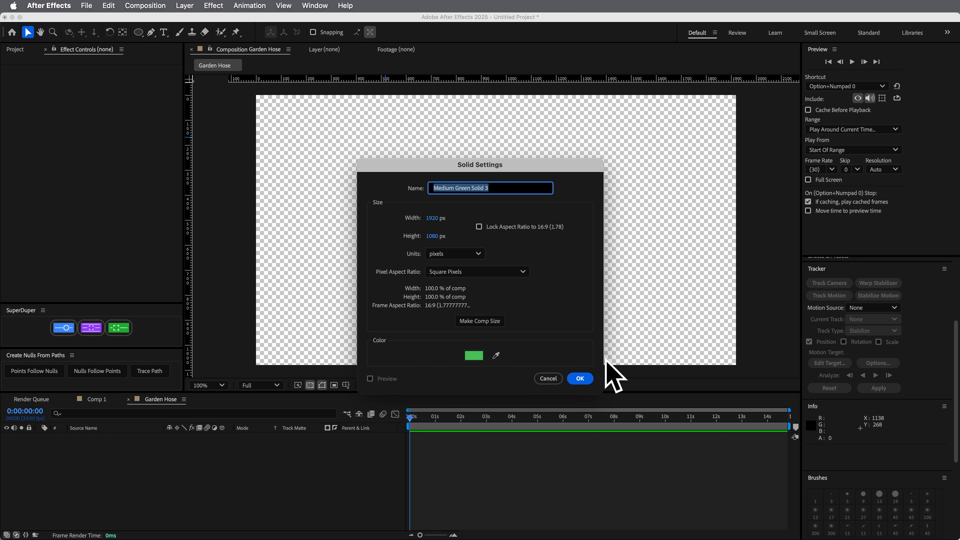
click(580, 379)
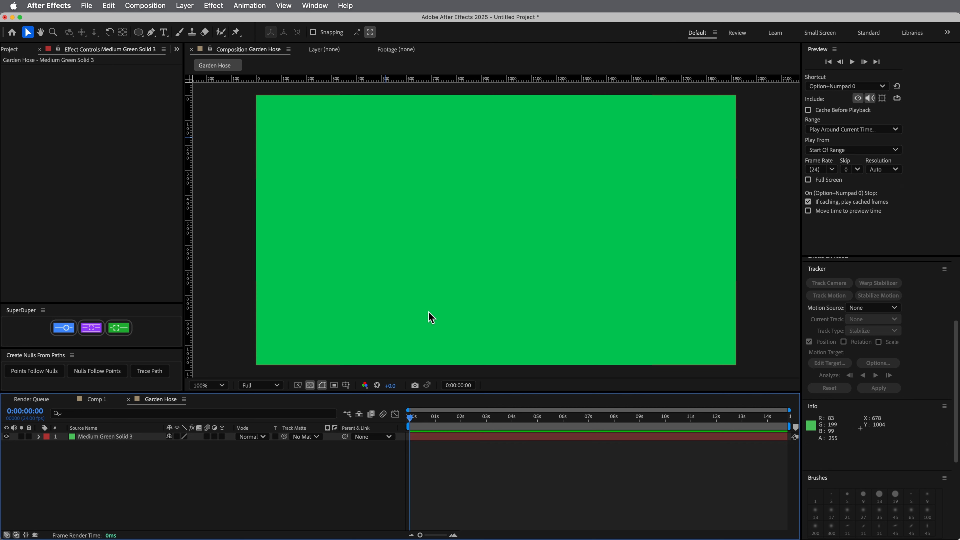
Set the Pen tool's stroke width to 75 px and turn its fill off
key(comma)
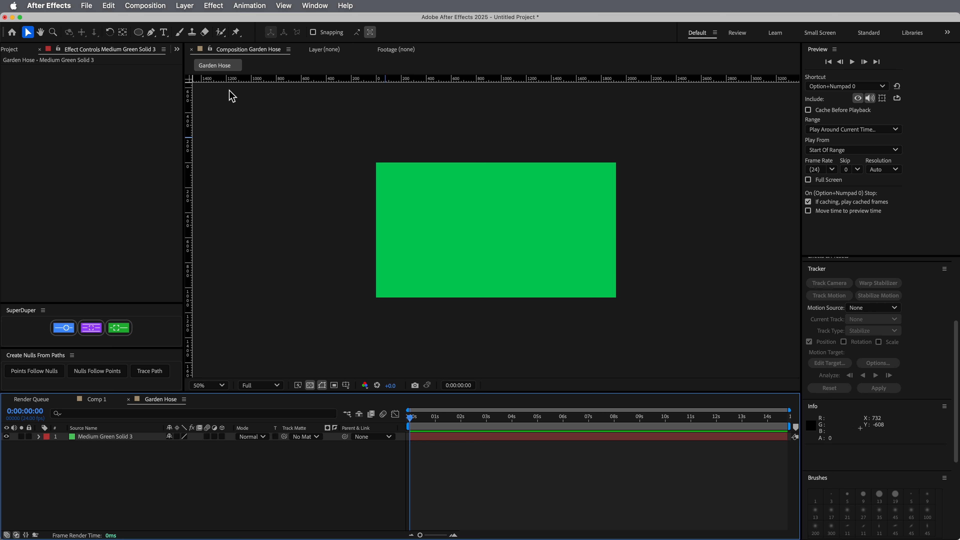
click(152, 33)
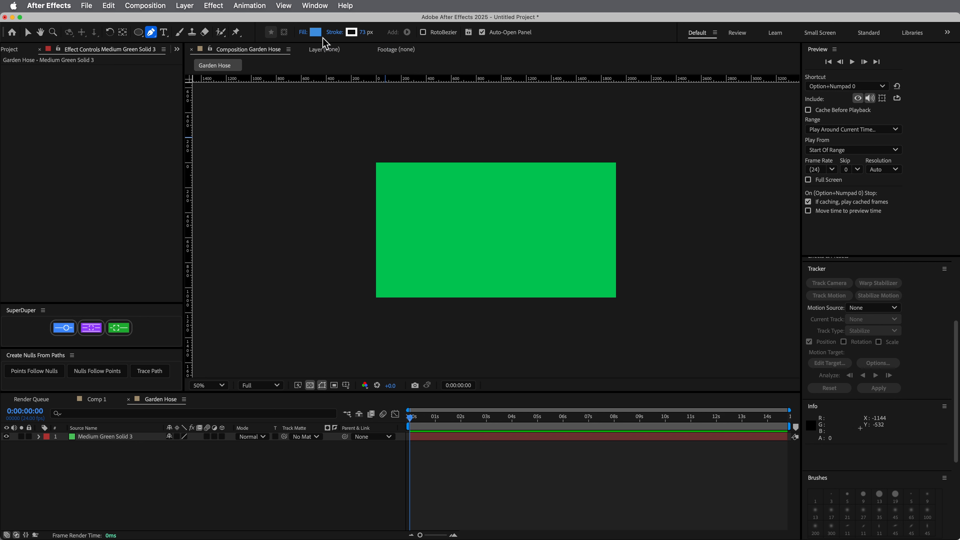
click(364, 34)
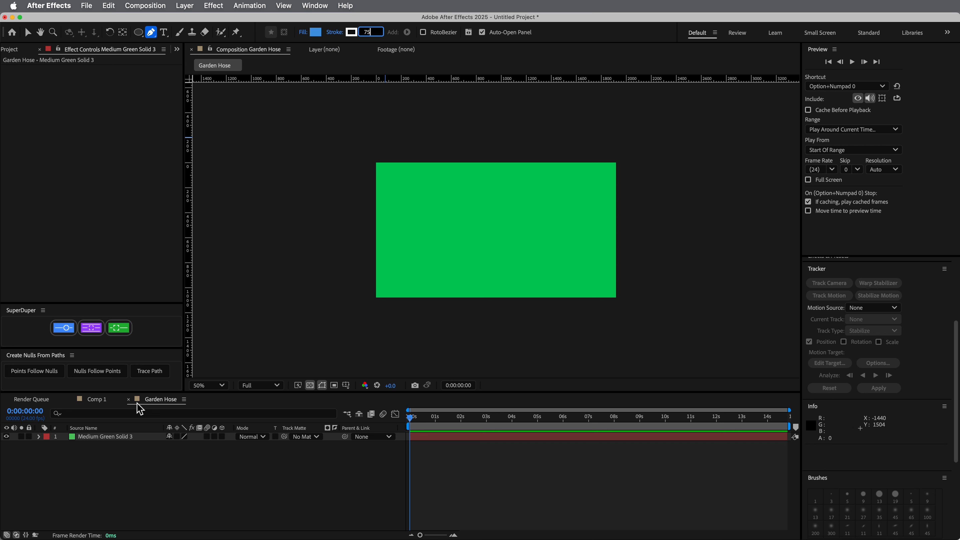
alt+click(316, 36)
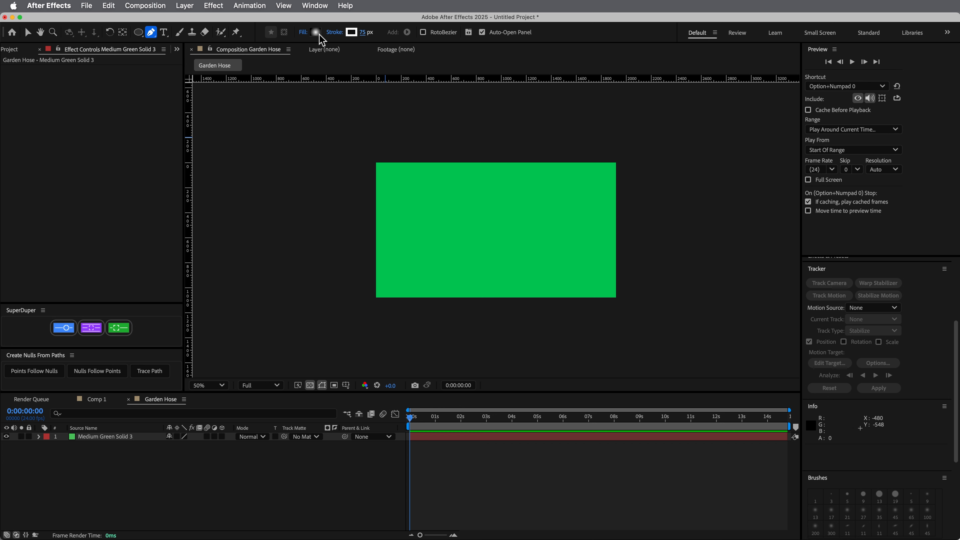
alt+click(318, 35)
Draw an S-shaped five-point hose path starting above the composition's top edge and ending below its bottom edge
click(429, 135)
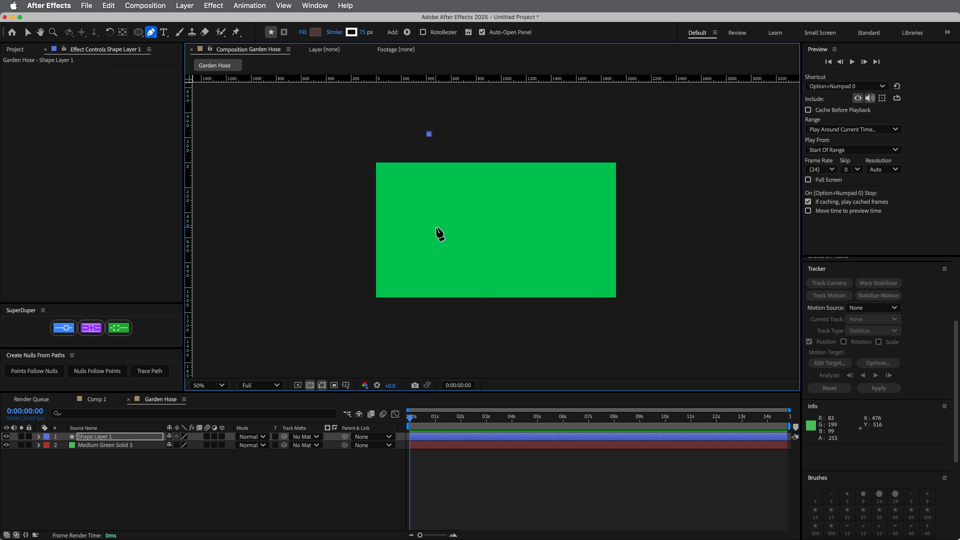
drag(437, 228, 466, 243)
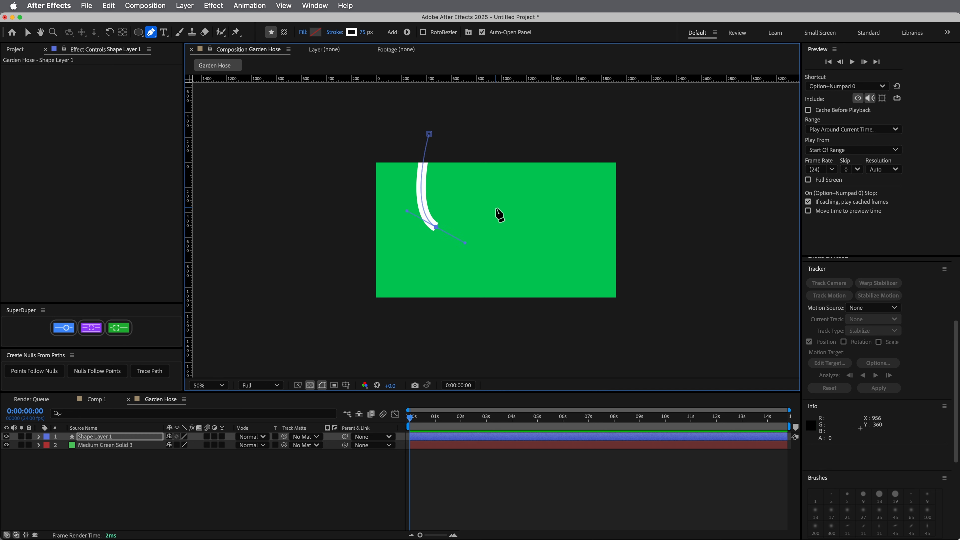
drag(492, 198, 491, 173)
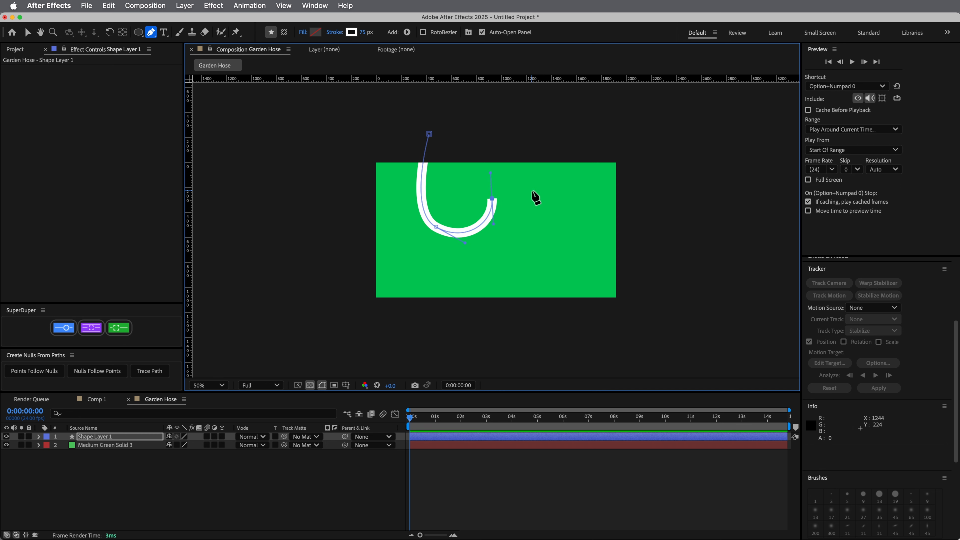
drag(542, 196, 540, 224)
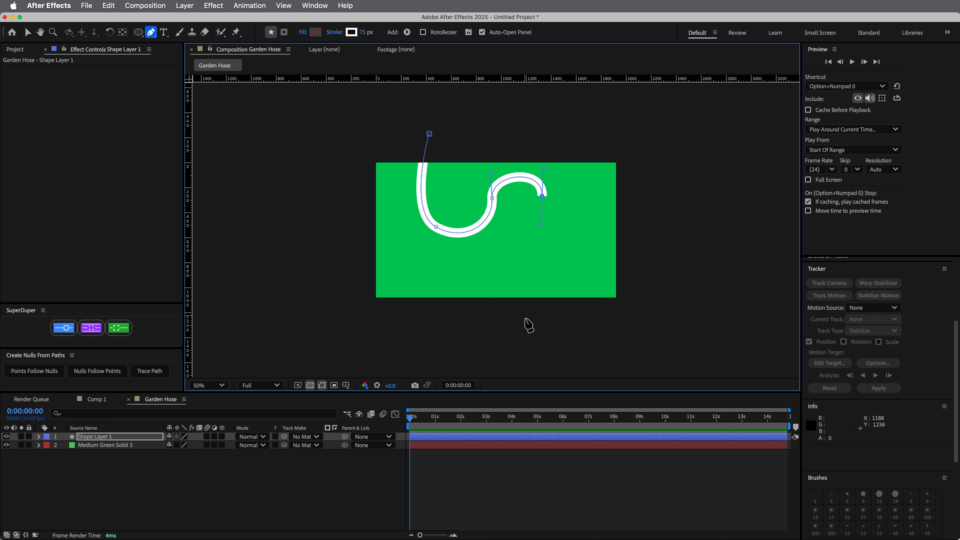
mouse_move(533, 341)
mouse_down()
mouse_move(579, 386)
mouse_move(575, 377)
mouse_up()
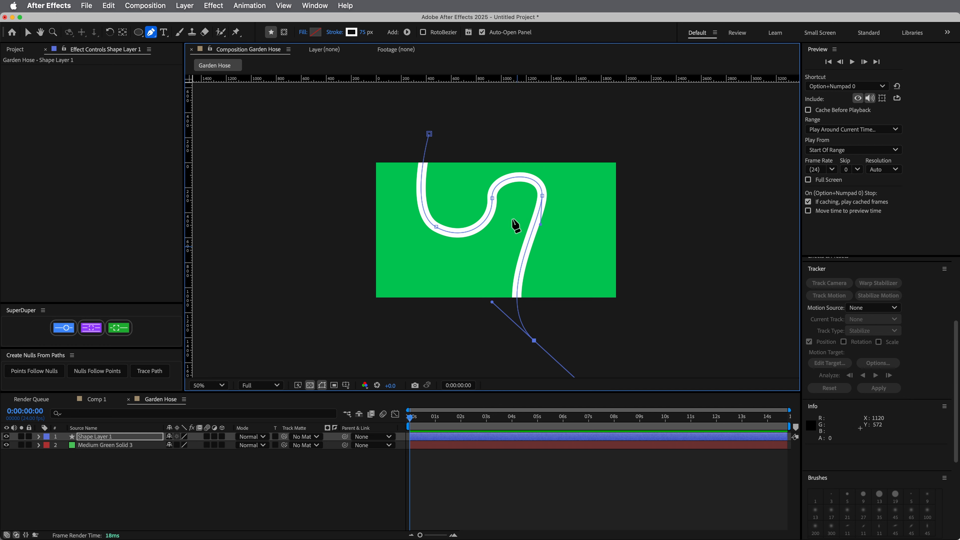
Reshape the hose path by moving the two vertices of its upper bend outward and down for a smoother curve
key(v)
drag(543, 196, 553, 216)
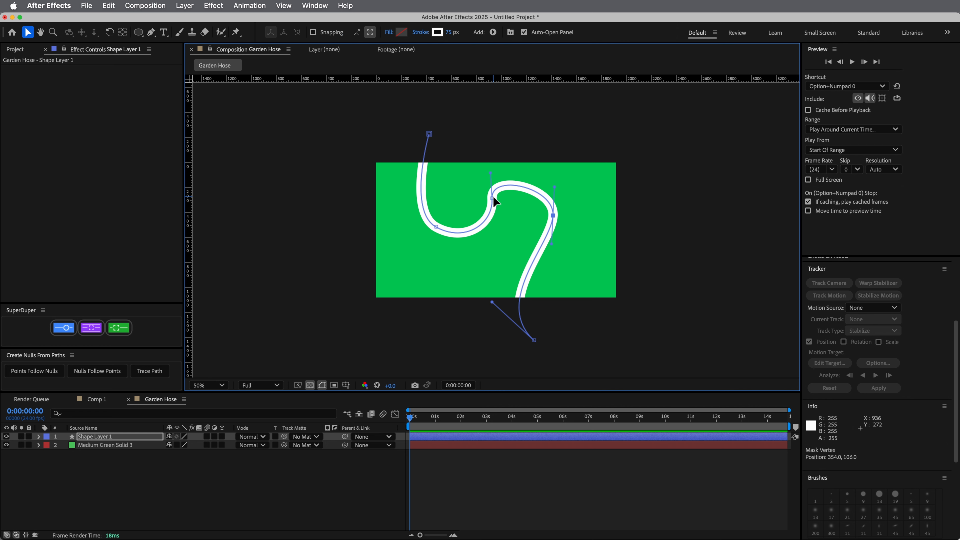
drag(493, 198, 477, 231)
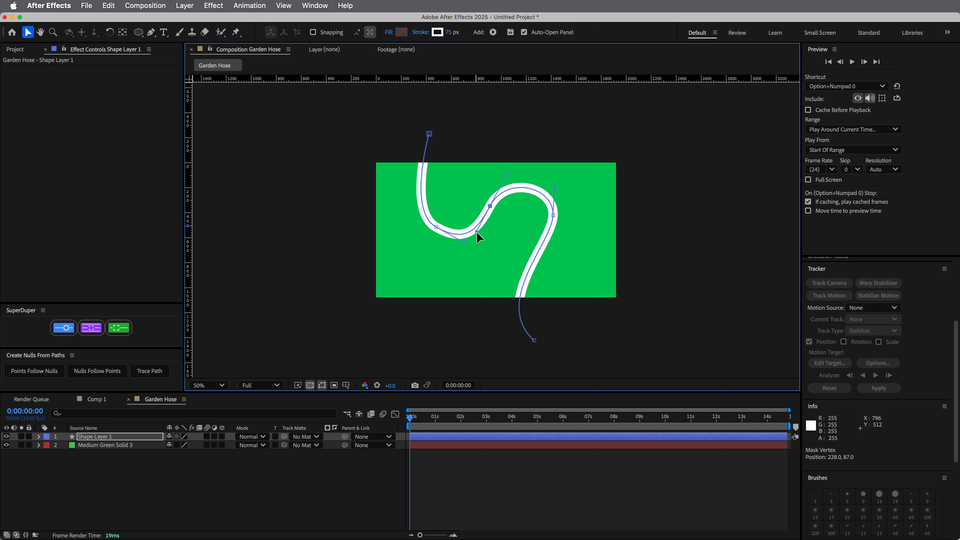
Set the hose path's stroke width to 150 px and deselect the layer
key(period)
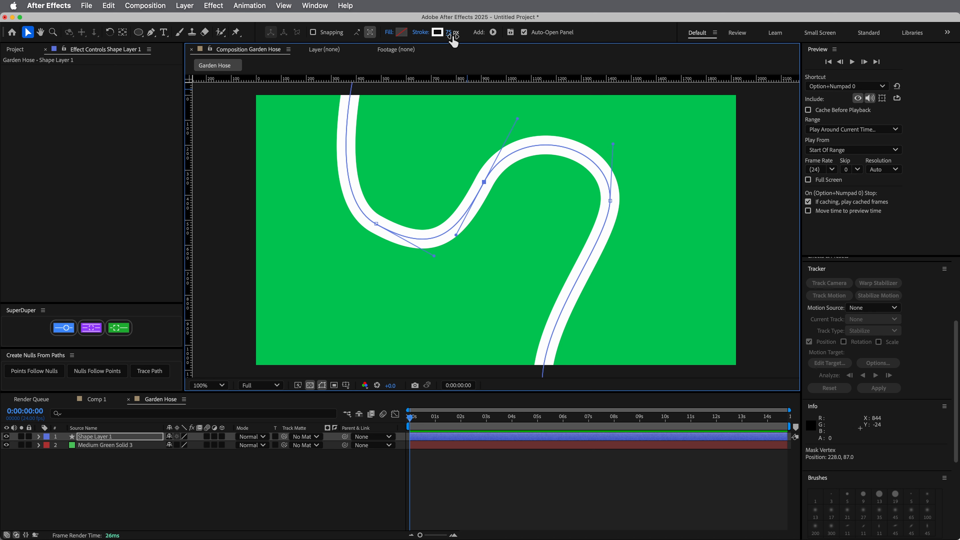
drag(453, 37, 479, 44)
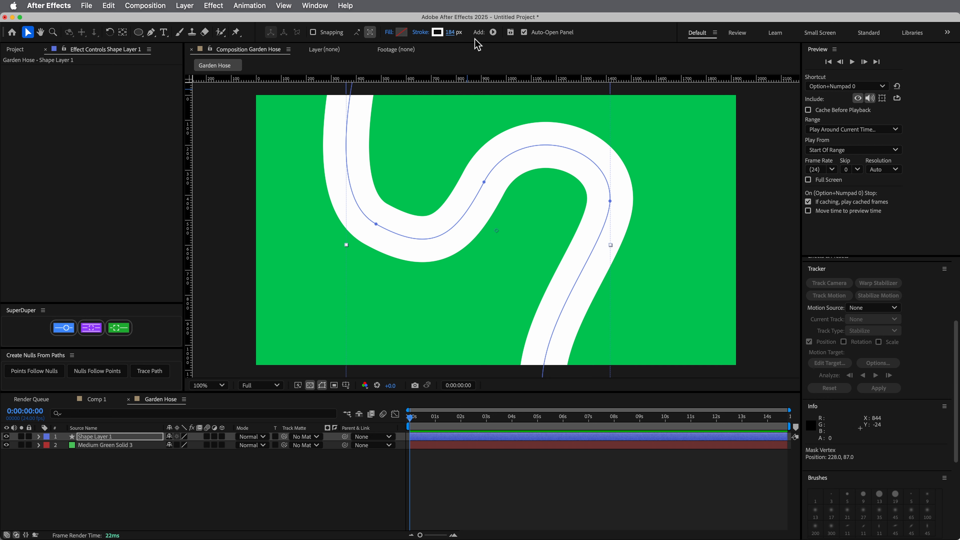
click(451, 33)
text(200)
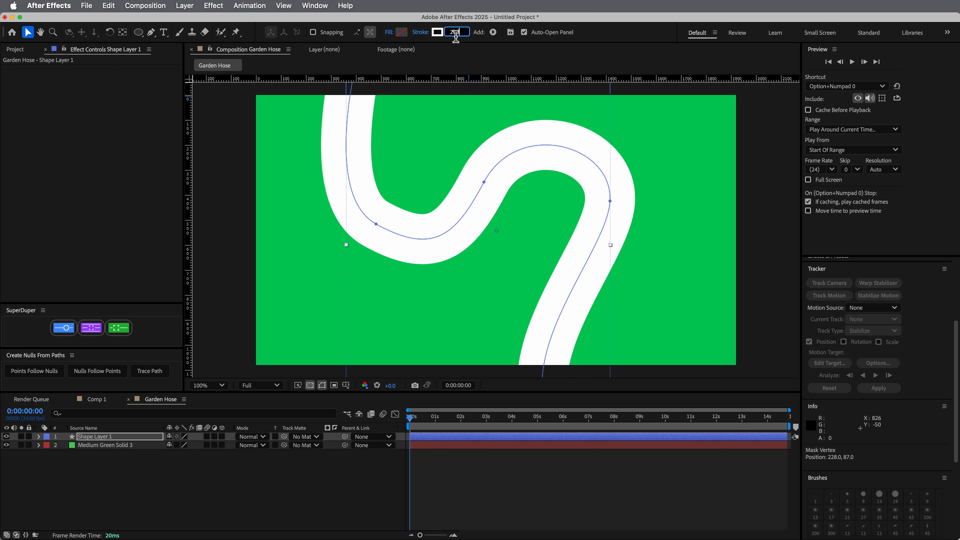
double_click(457, 35)
text(150)
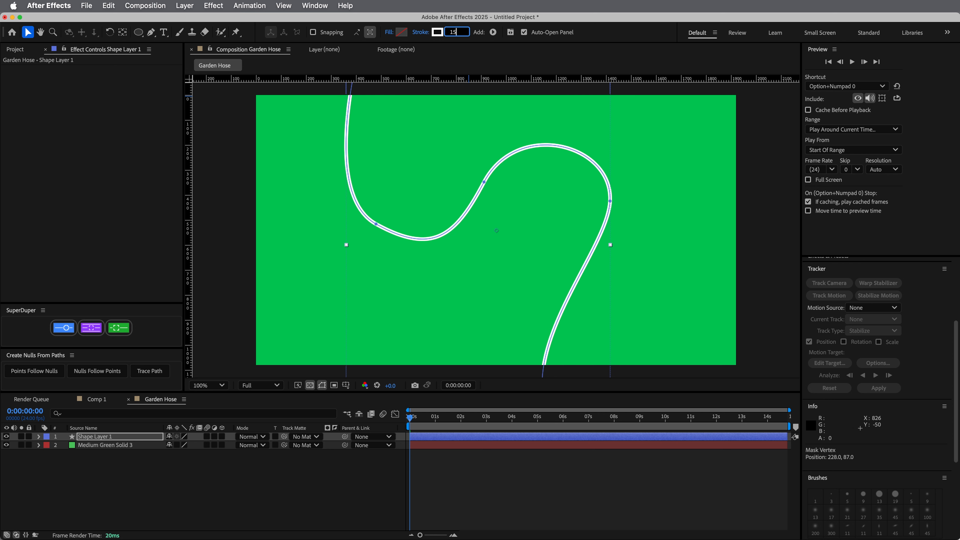
click(523, 477)
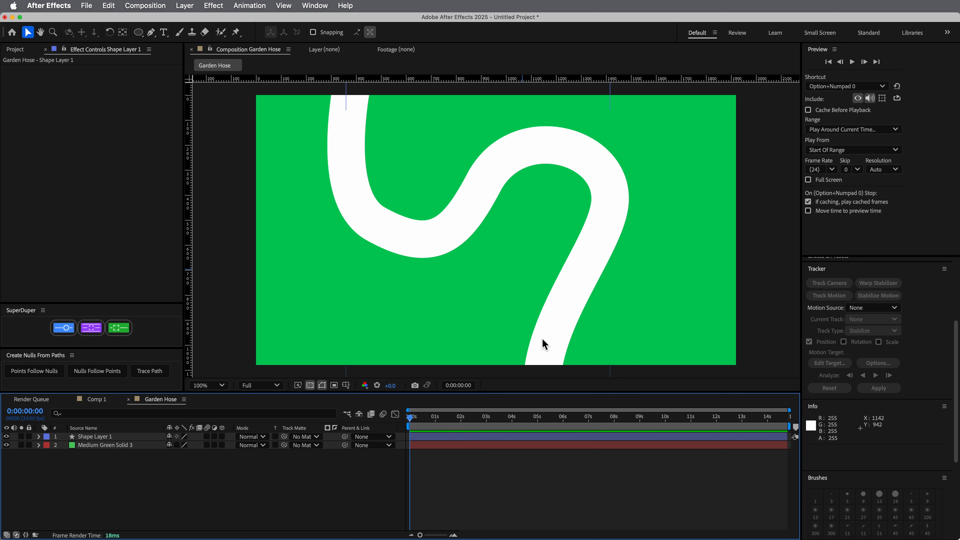
click(115, 438)
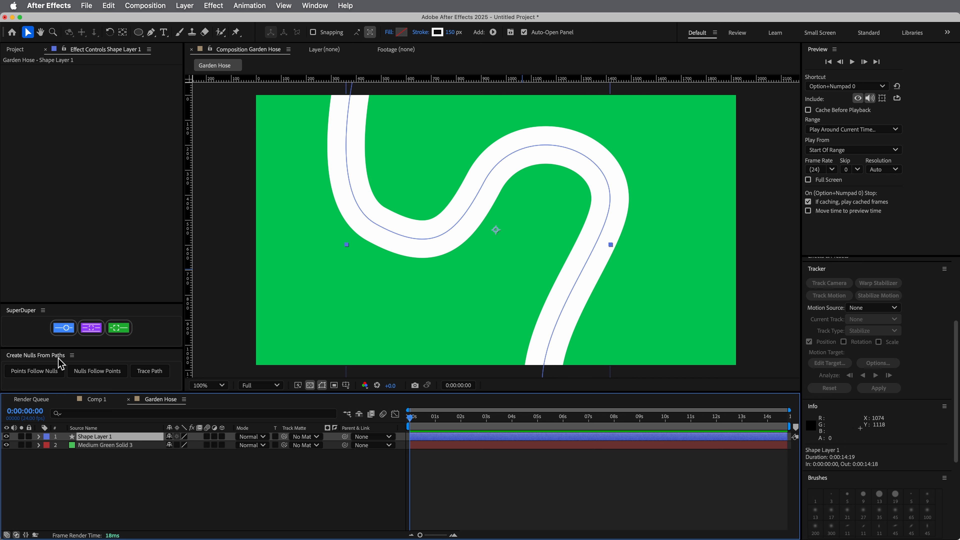
click(315, 6)
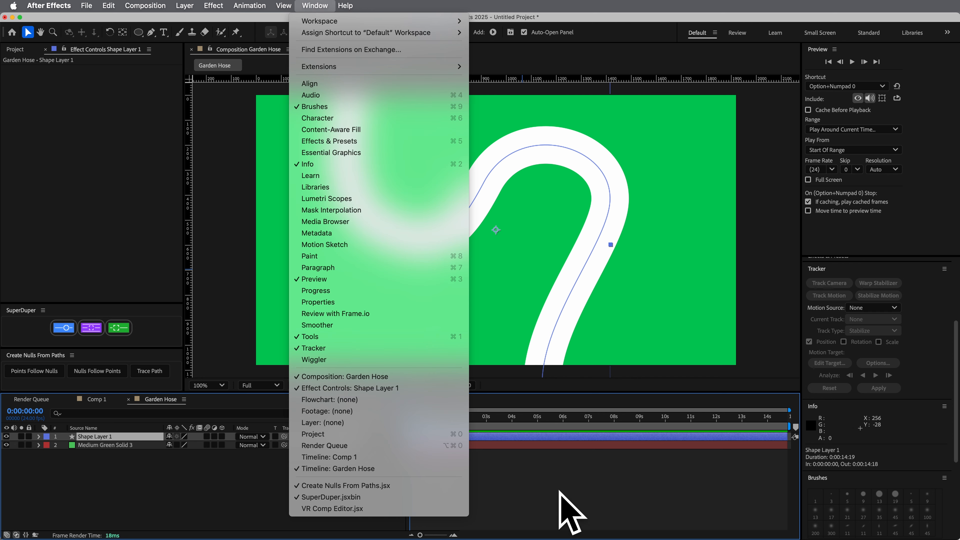
click(598, 489)
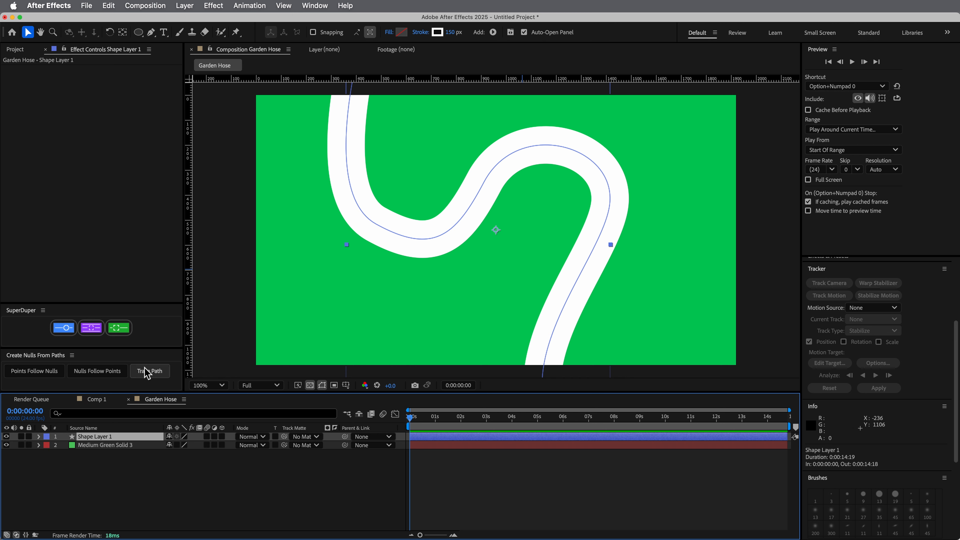
Select the Path property of Path 1 in Shape Layer 1 and create a null that follows it with Trace Path
click(108, 466)
click(68, 437)
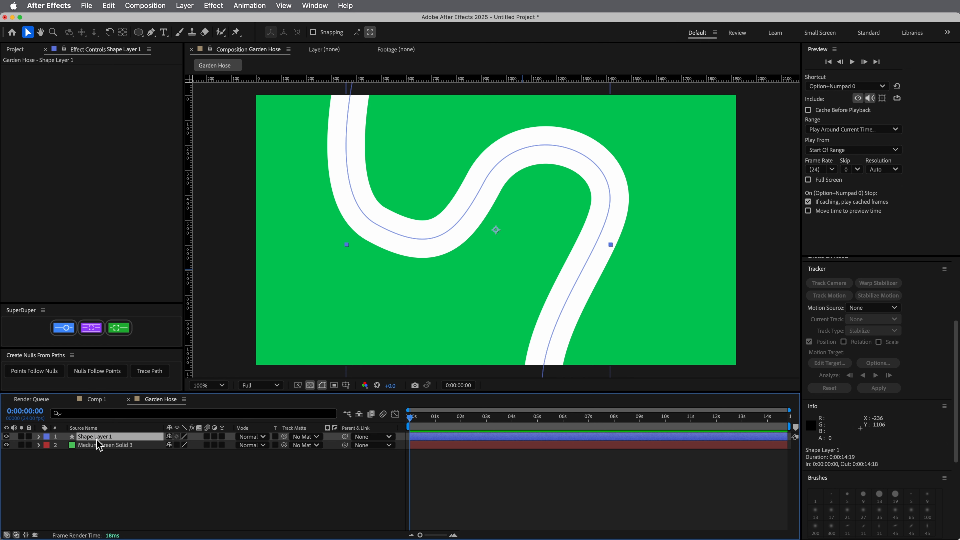
click(38, 437)
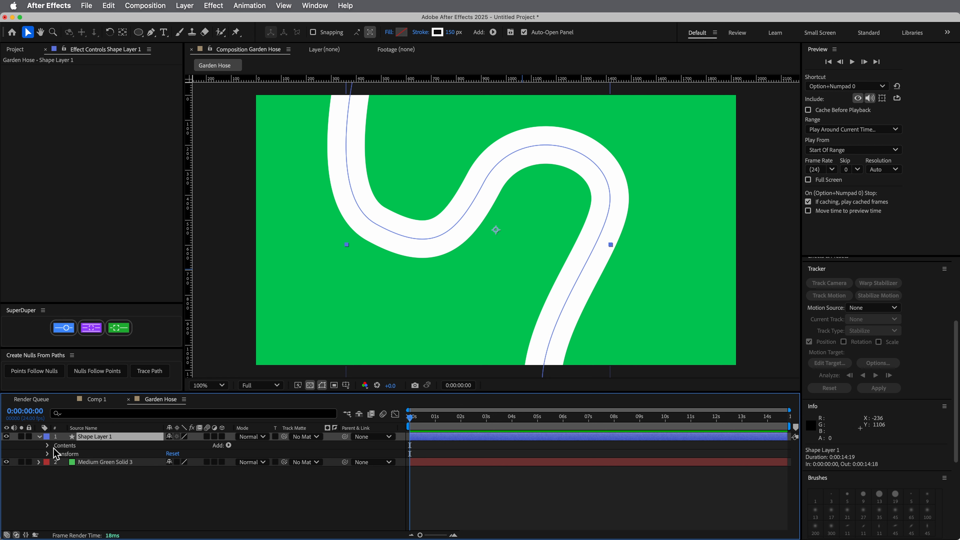
click(47, 446)
click(57, 454)
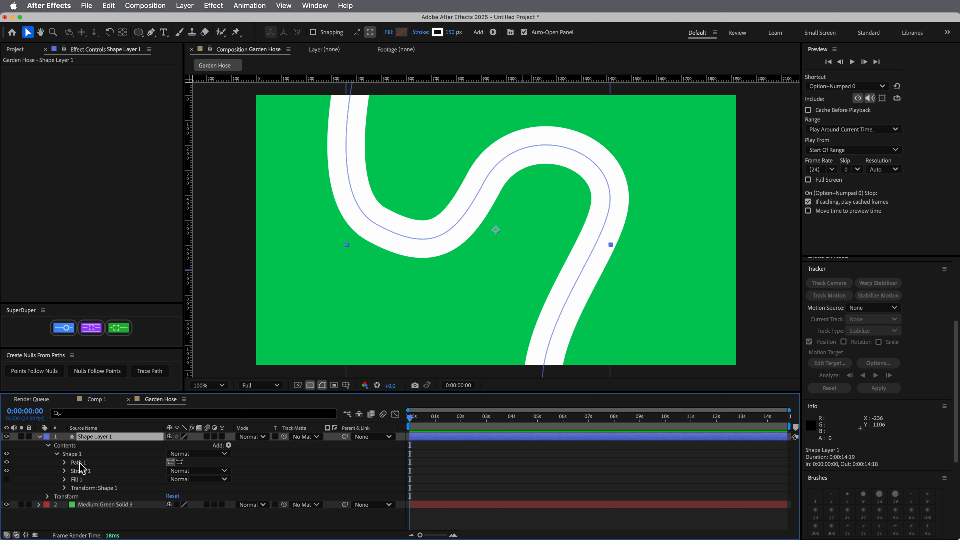
click(72, 462)
click(65, 462)
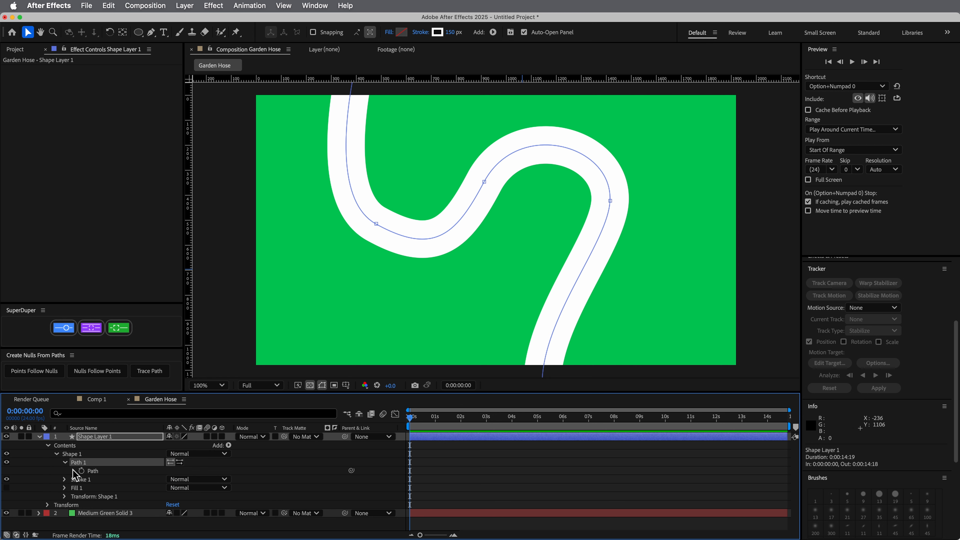
click(97, 472)
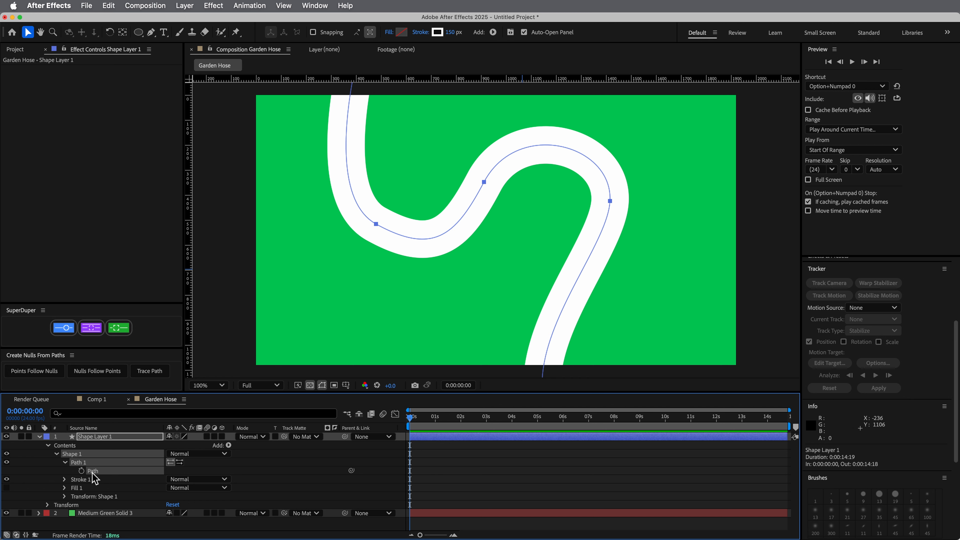
click(154, 376)
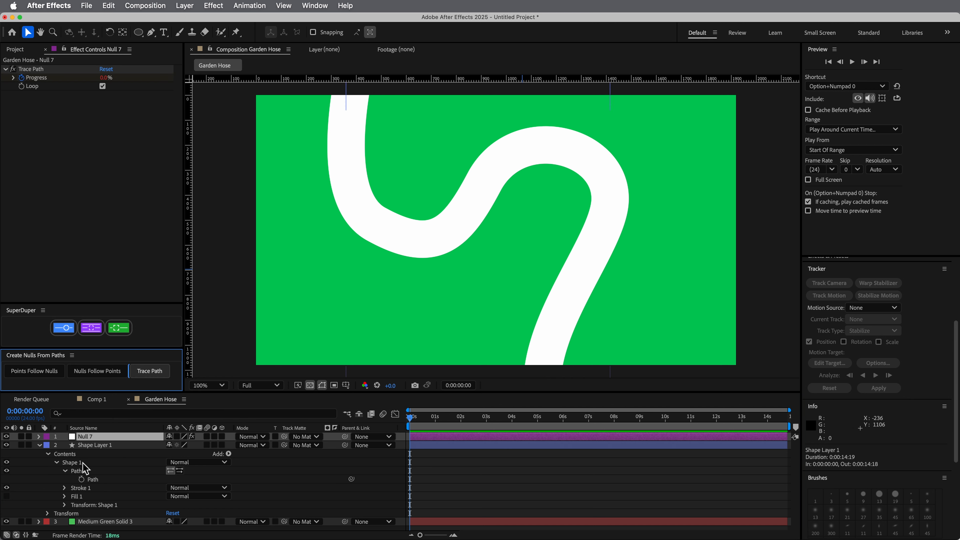
Collapse the shape layer and rename the new tracing null "water null"
click(40, 445)
click(38, 436)
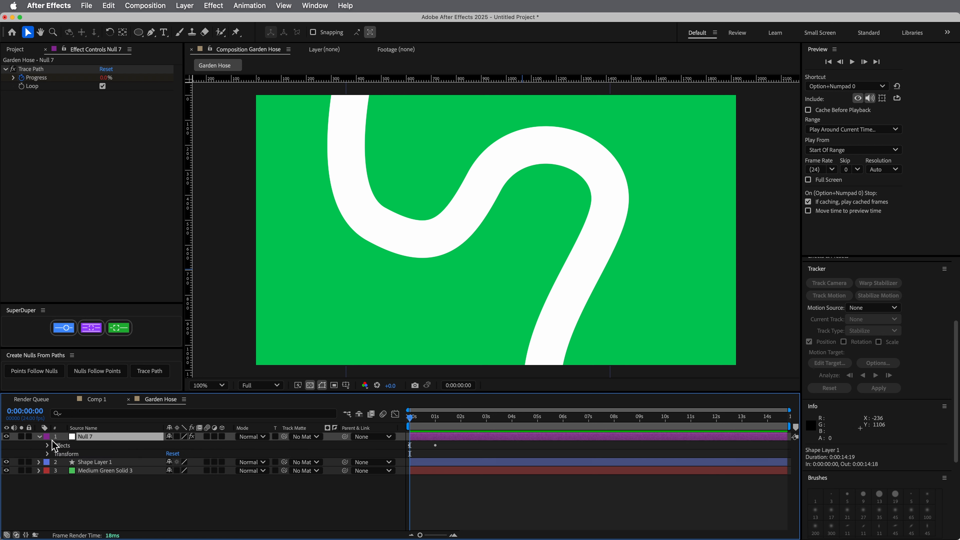
key(Return)
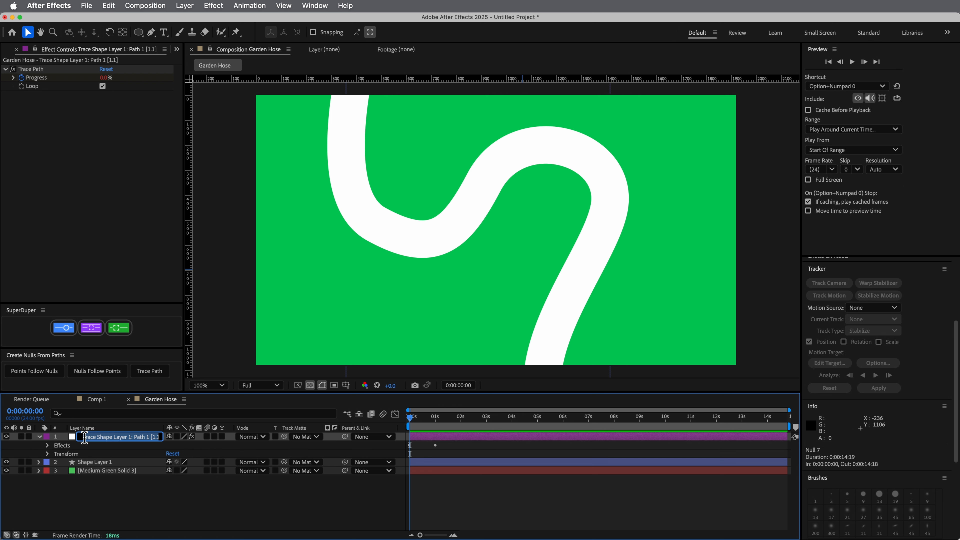
text(water)
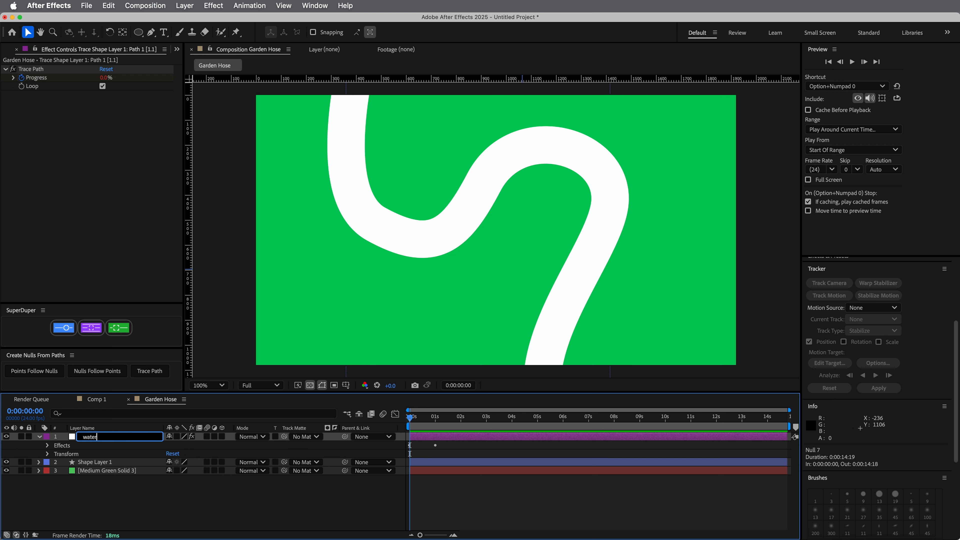
text( null)
key(Return)
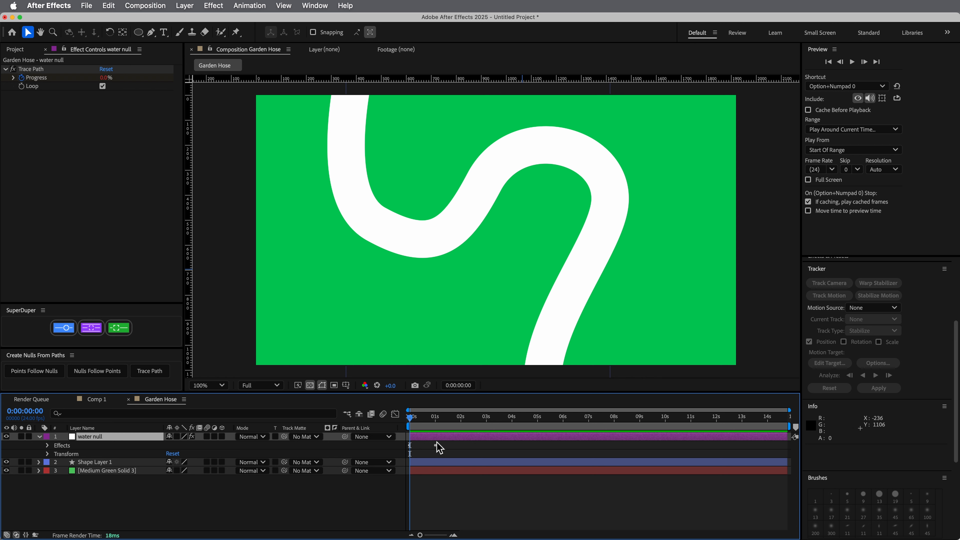
Turn off the Loop option of the water null's Trace Path effect and preview the animation
key(e)
click(56, 446)
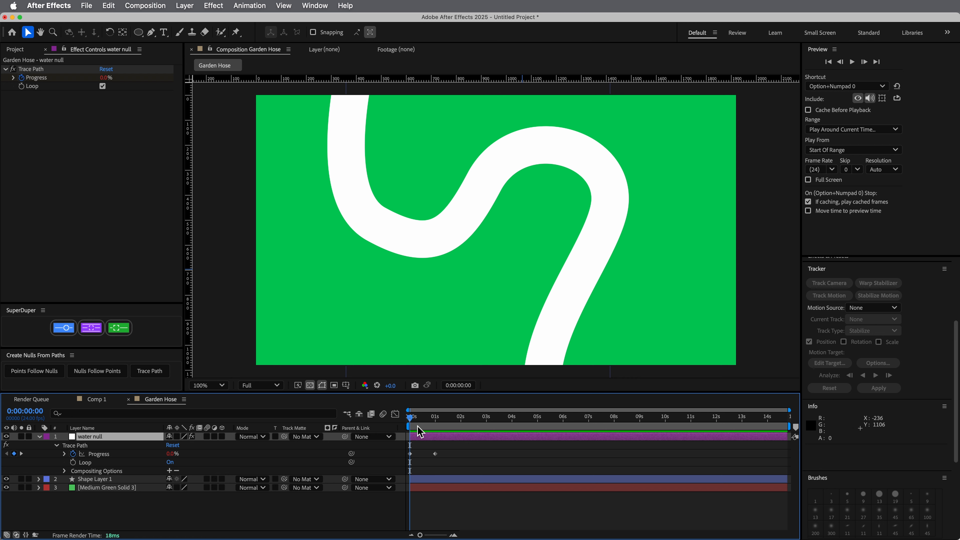
drag(419, 431, 196, 463)
click(171, 463)
key(space)
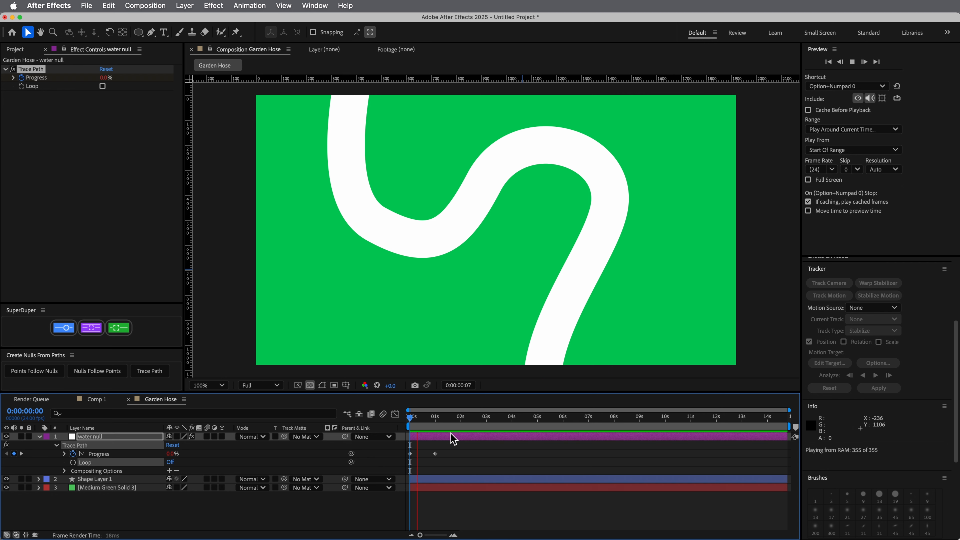
key(space)
Move the water null's last Progress keyframe to 0:00:02:23 and apply Easy Ease to both Progress keyframes
drag(478, 427, 486, 425)
drag(436, 454, 401, 457)
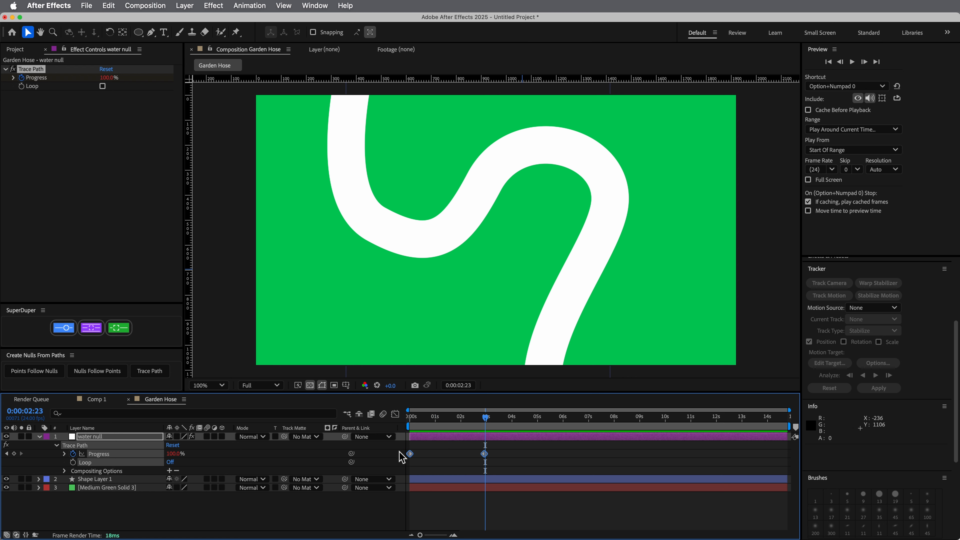
key(F9)
Extend the incoming ease of the last Progress keyframe in the speed graph so the speed peaks at about 1.4 s, and deselect everything
click(395, 414)
drag(485, 516, 433, 510)
key(Home)
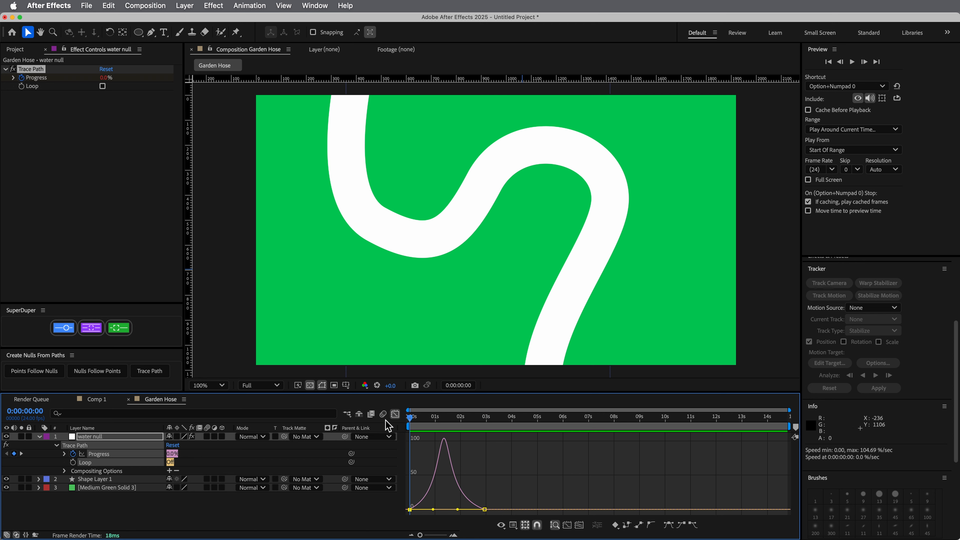
click(396, 414)
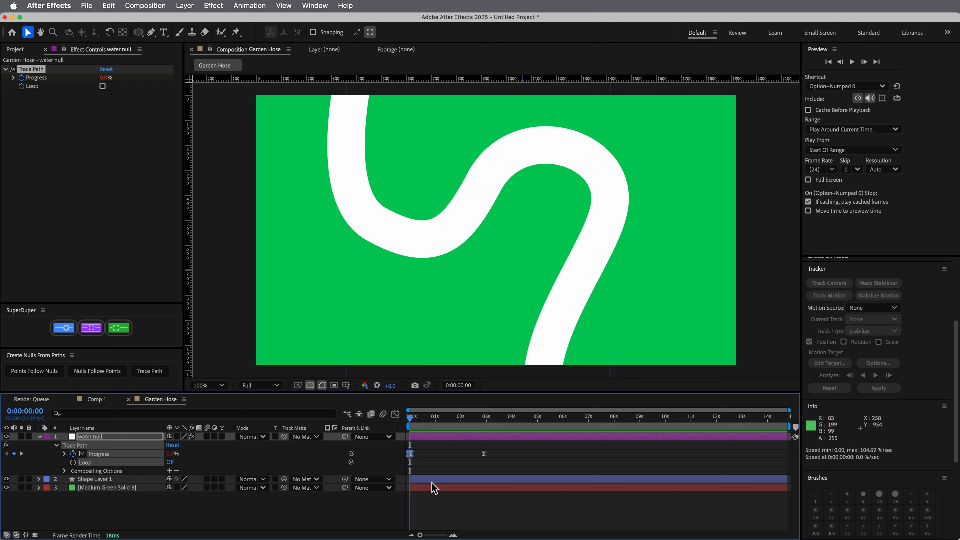
click(462, 515)
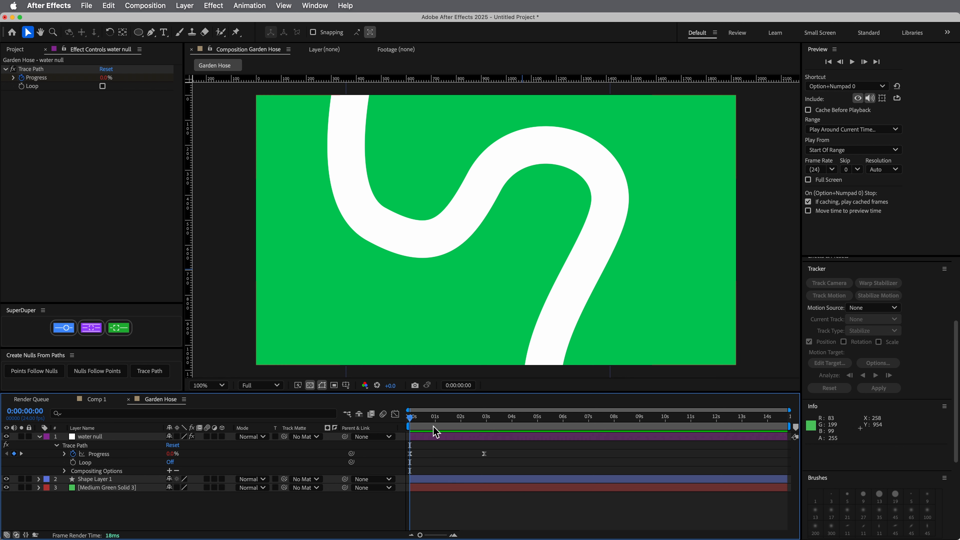
Draw a circle about 340 px wide near the composition's centre on a new shape layer, with blue fill #469AE4 and 0 px stroke
click(139, 34)
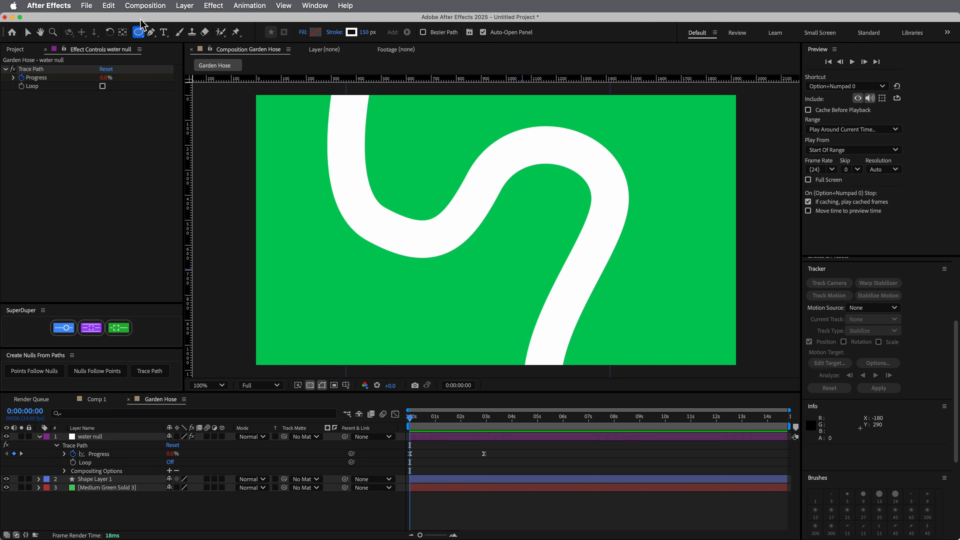
click(316, 32)
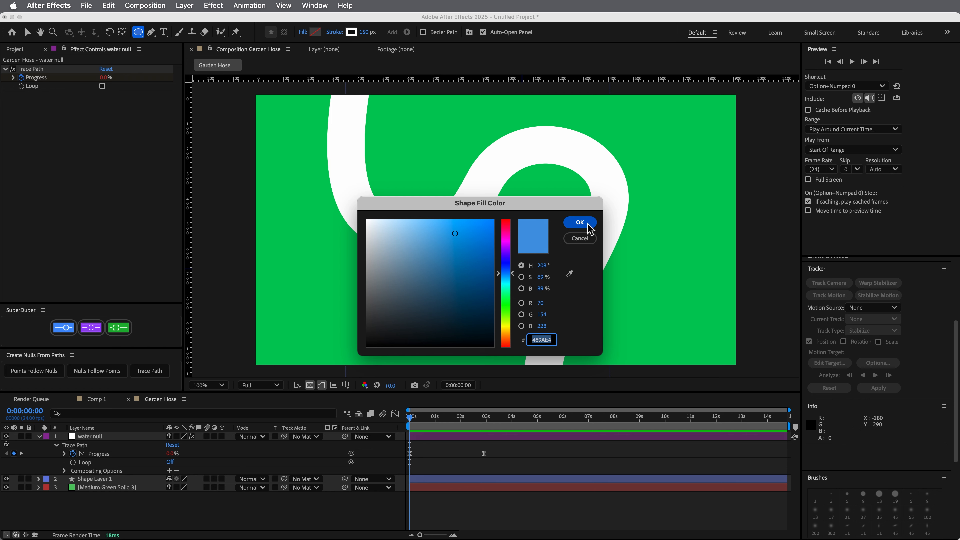
click(580, 222)
drag(367, 32, 145, 25)
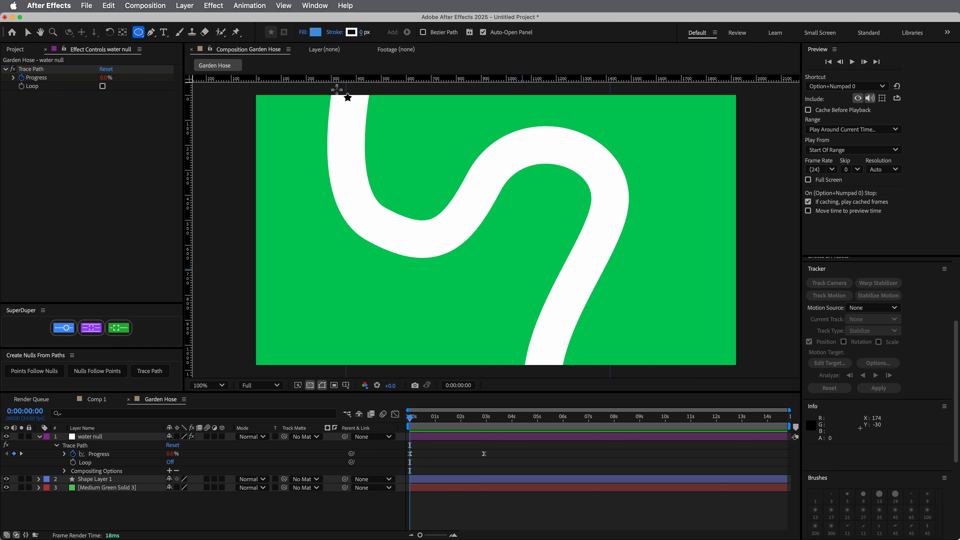
drag(446, 168, 529, 272)
key(space)
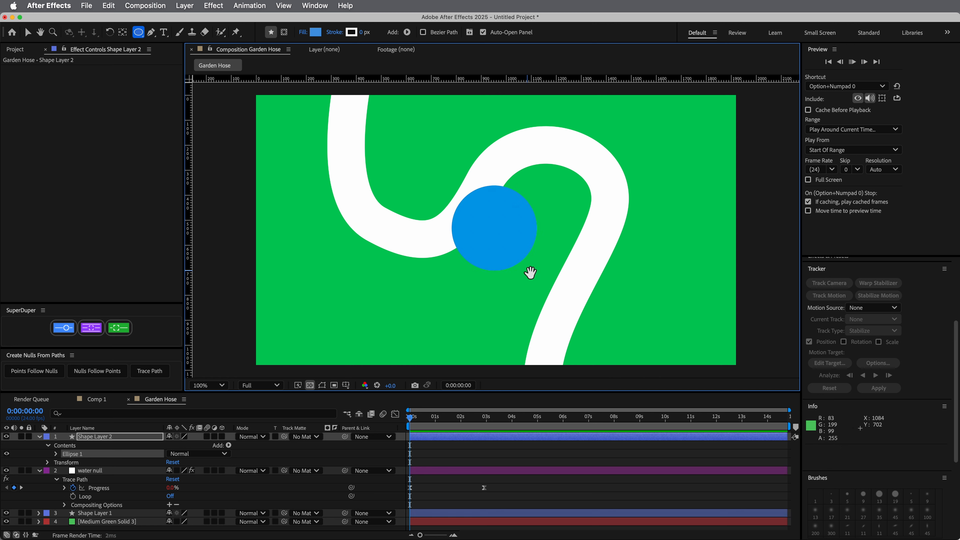
key(space)
Centre the circle on its layer's anchor point by setting the ellipse's Shape Transform position to 0, 0
click(505, 446)
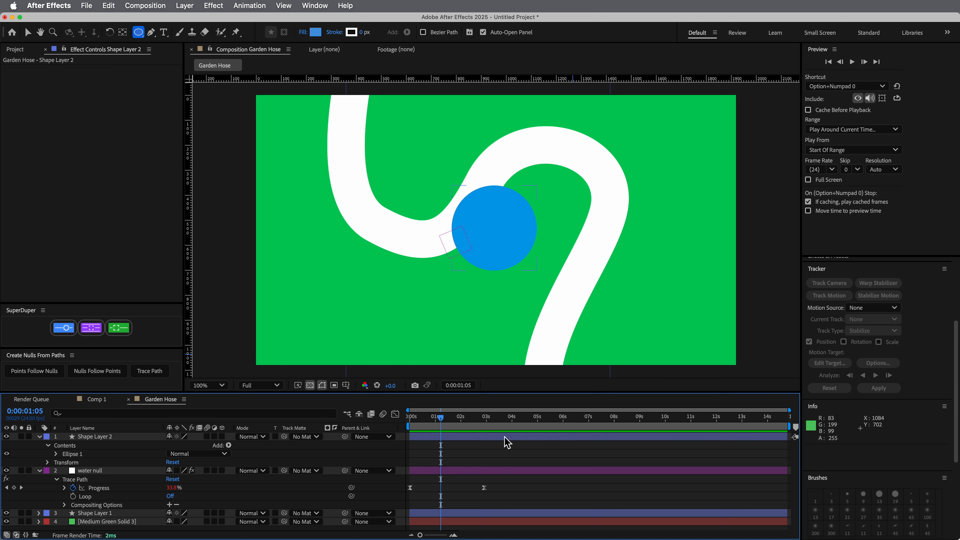
click(504, 436)
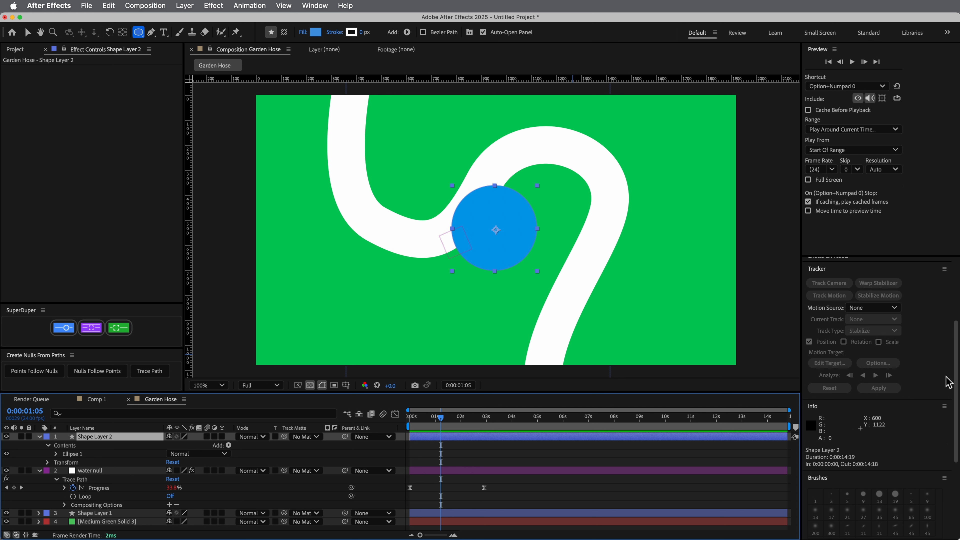
scroll(955, 363, down, 3)
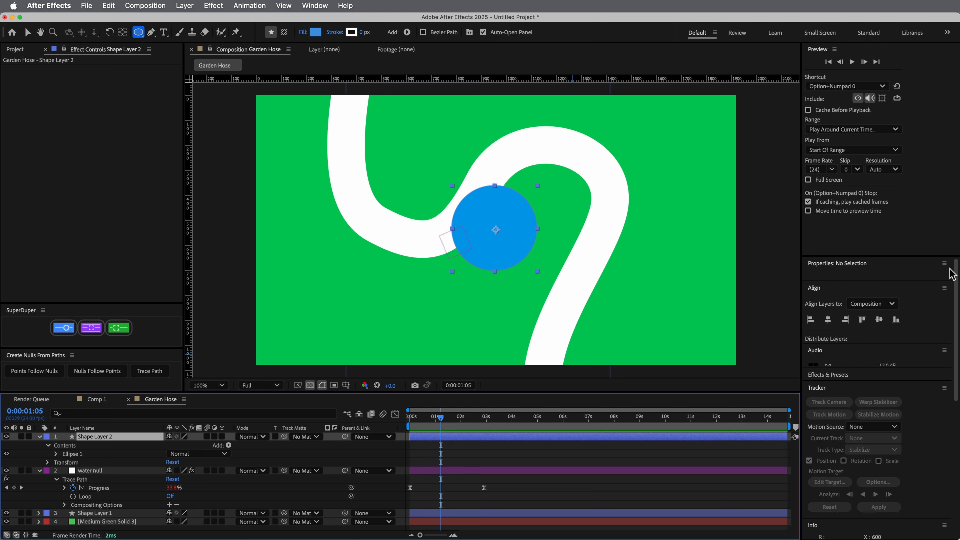
click(512, 442)
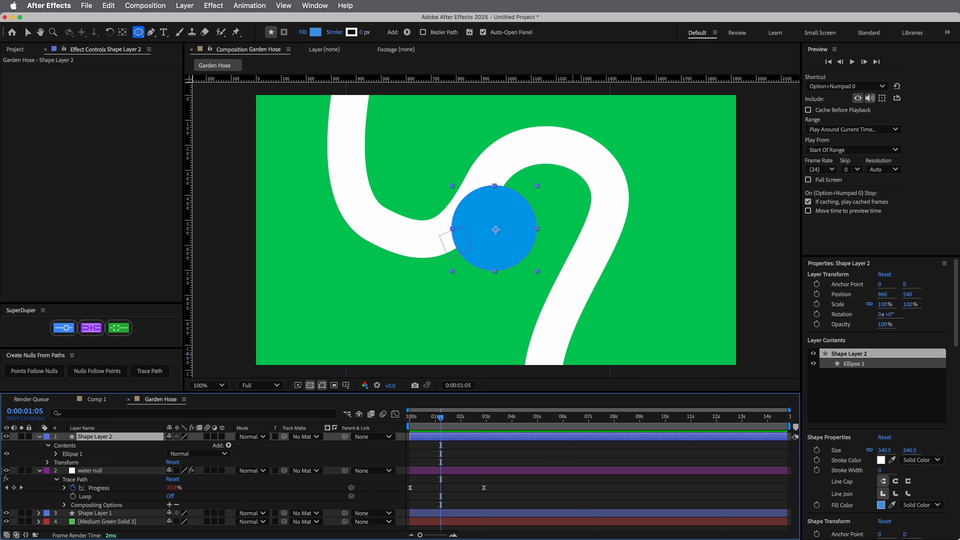
scroll(958, 356, down, 2)
scroll(959, 356, down, 4)
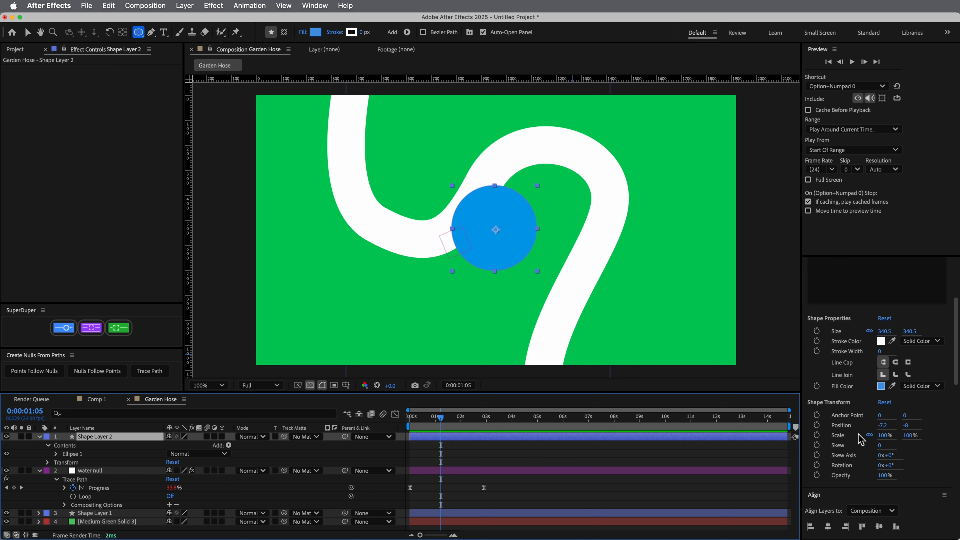
click(884, 425)
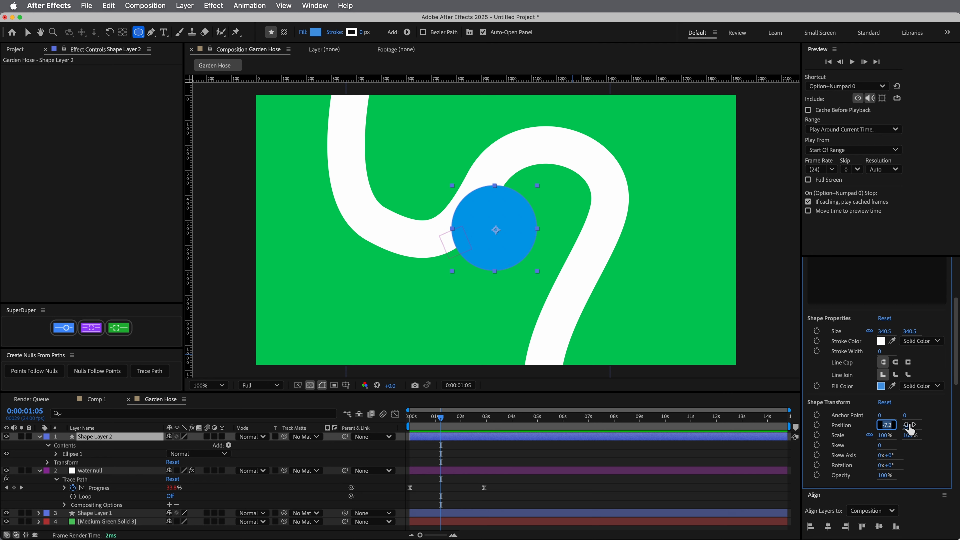
text(0)
key(Tab)
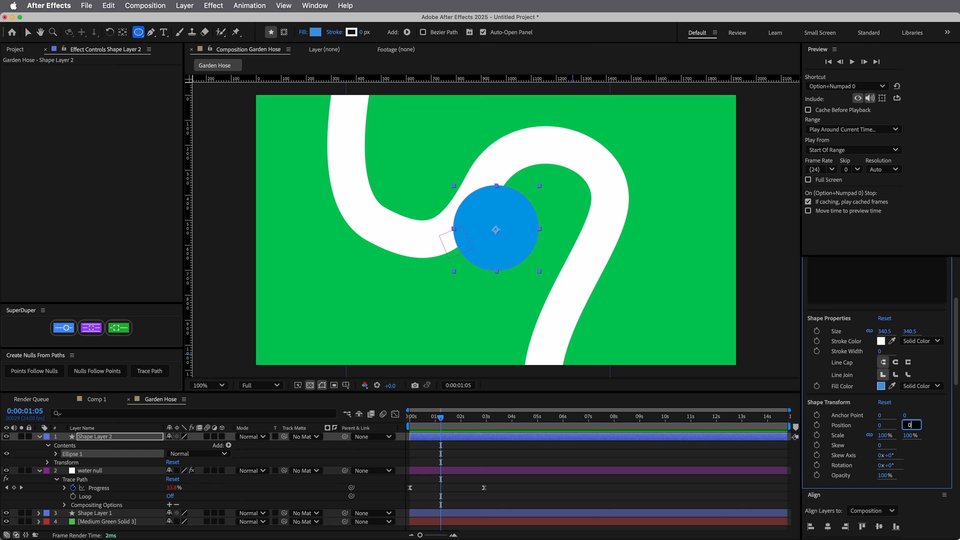
text(0)
key(Return)
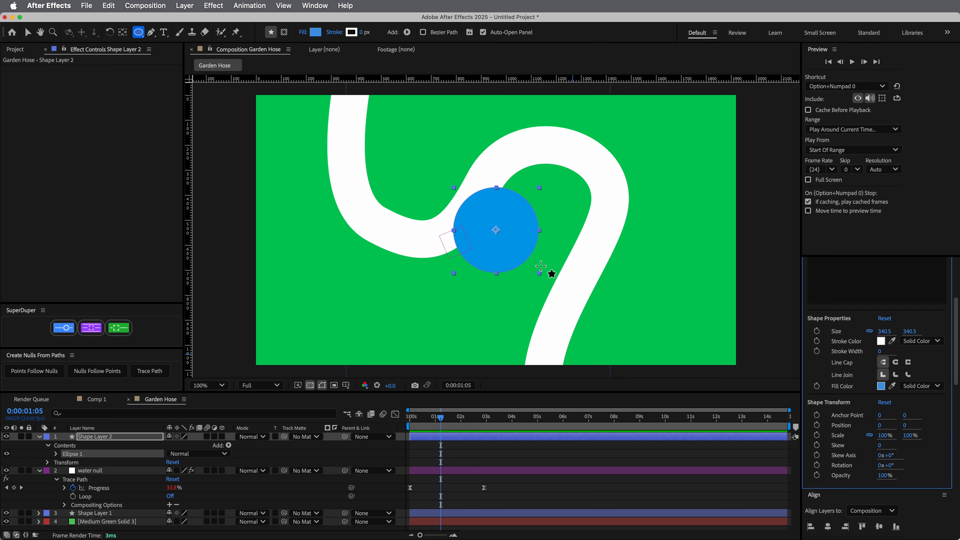
Link the Position of Shape Layer 2 to the water null's Position and scrub the timeline to check the motion
click(449, 438)
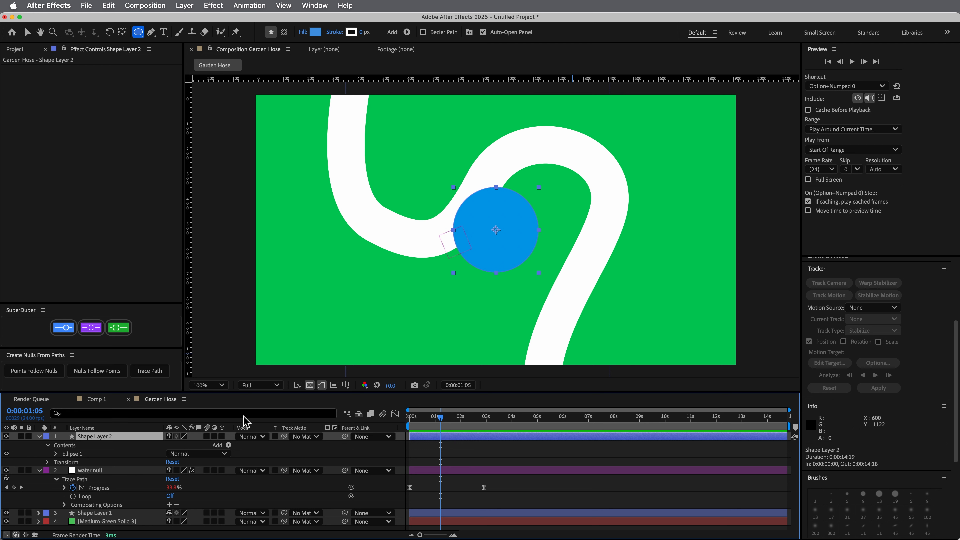
key(p)
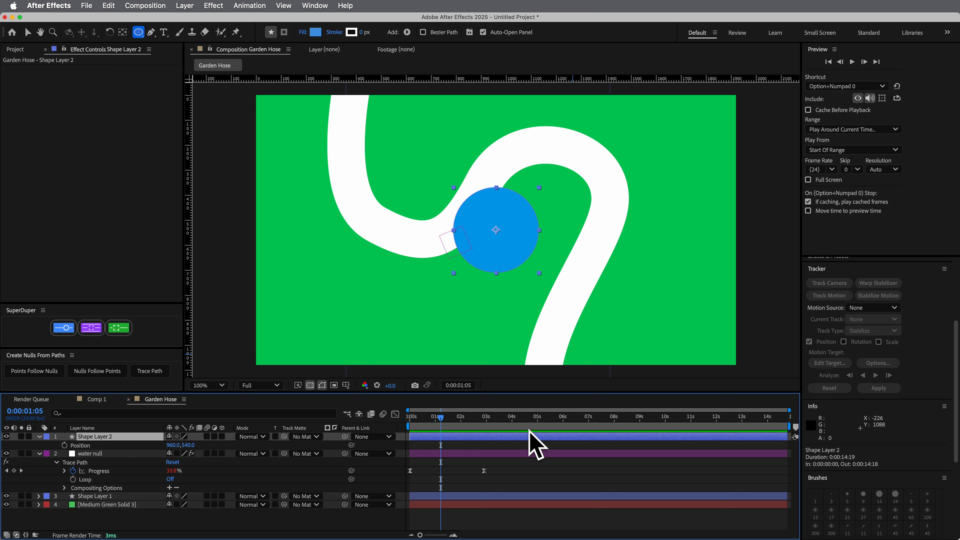
click(493, 455)
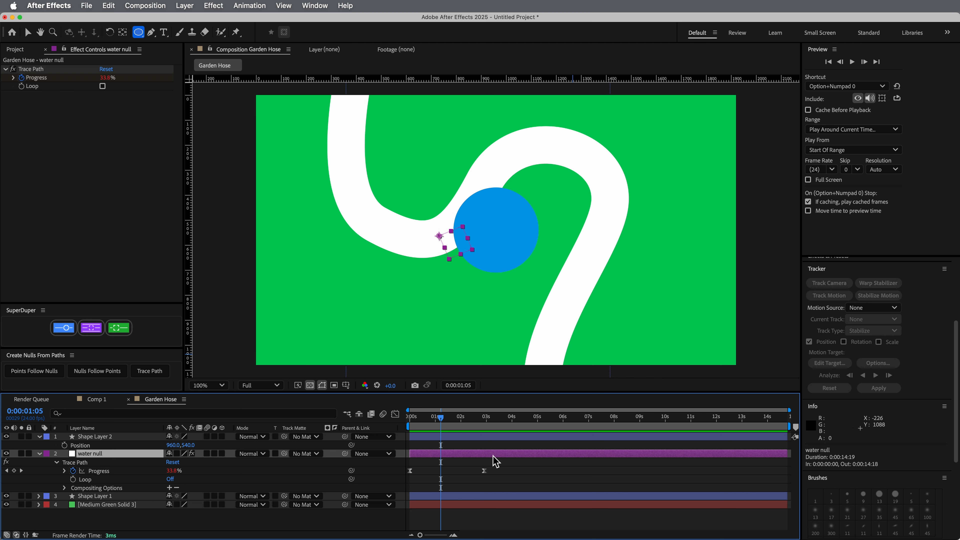
key(p)
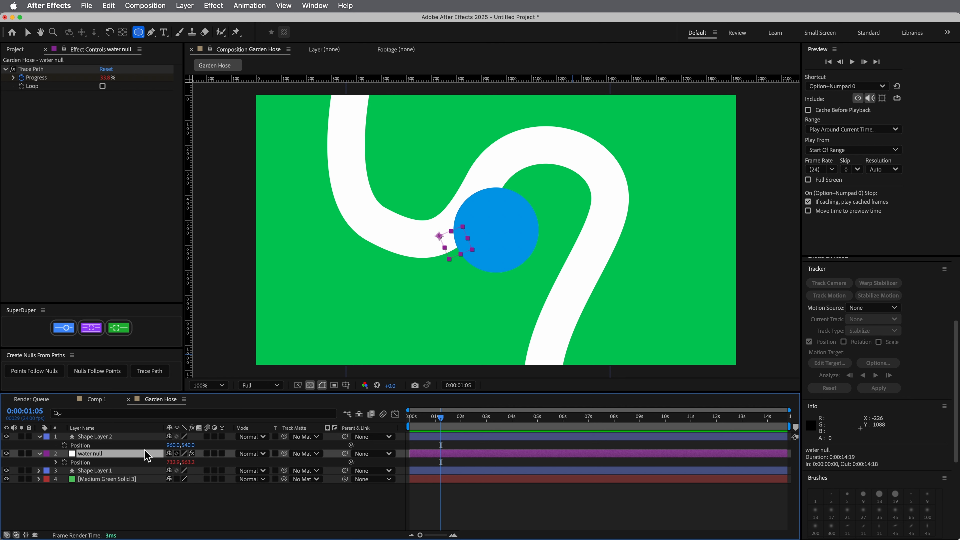
click(80, 447)
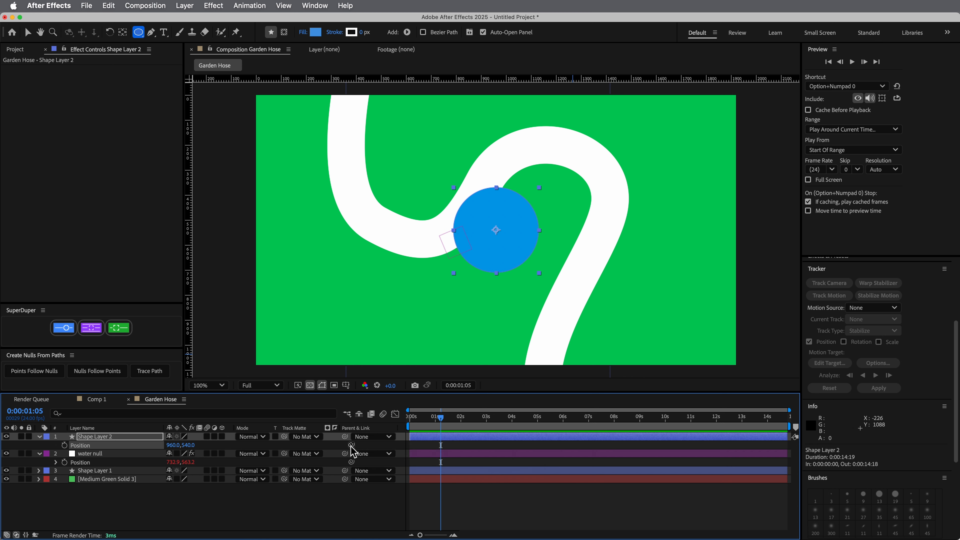
drag(351, 445, 85, 472)
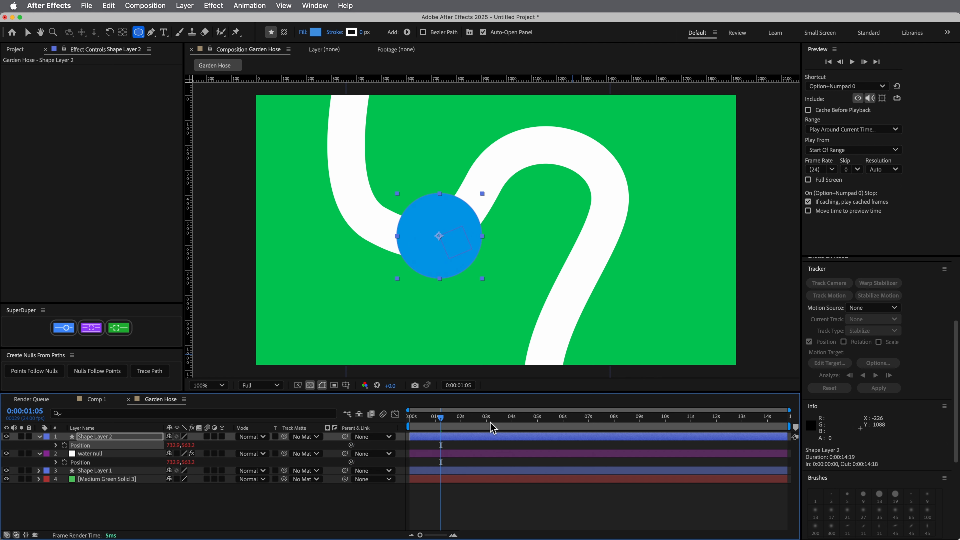
mouse_move(450, 426)
mouse_down()
mouse_move(408, 425)
mouse_move(473, 426)
mouse_move(438, 433)
mouse_up()
click(117, 454)
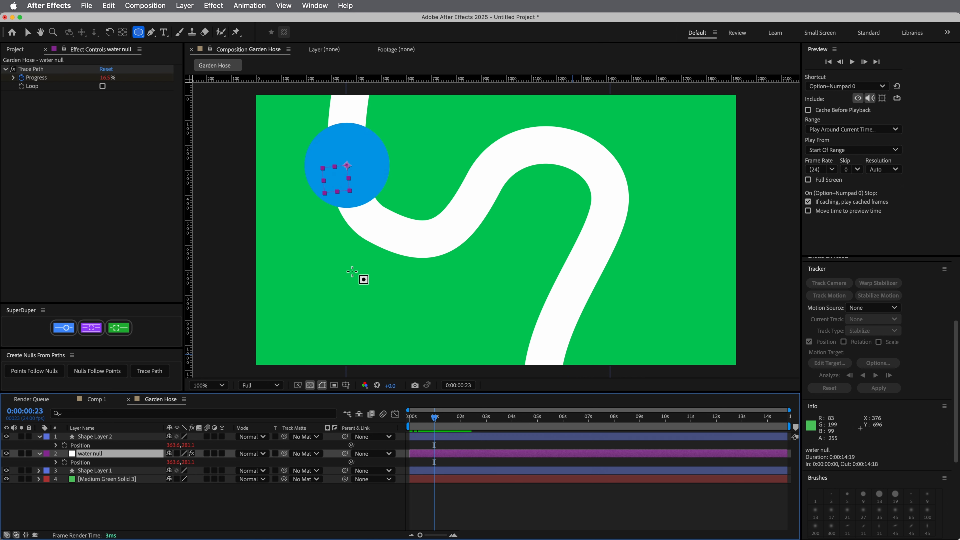
mouse_move(435, 417)
mouse_down()
mouse_move(450, 422)
mouse_move(435, 424)
mouse_up()
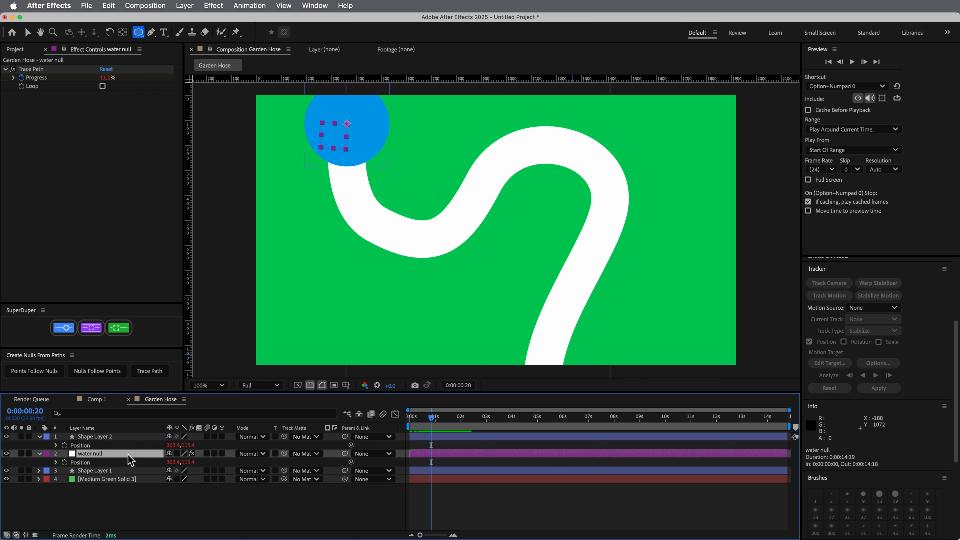
Try linking the Rotation of Shape Layer 2 to the water null's Rotation
click(122, 439)
key(r)
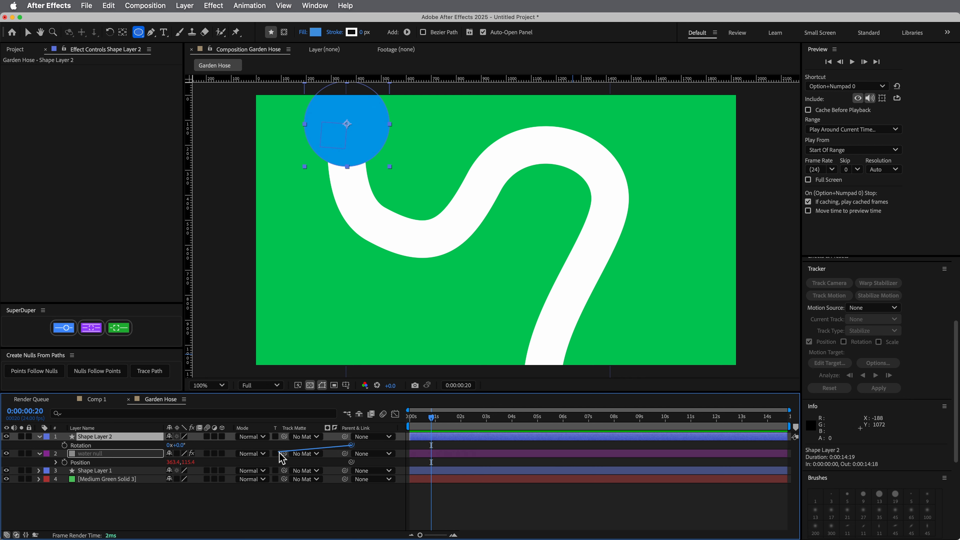
drag(352, 445, 99, 461)
click(96, 455)
key(r)
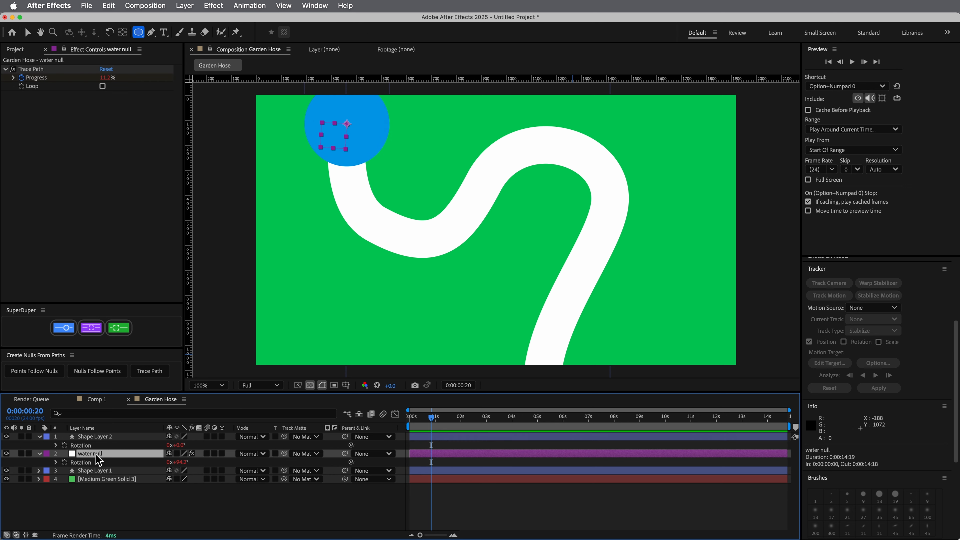
drag(351, 446, 120, 462)
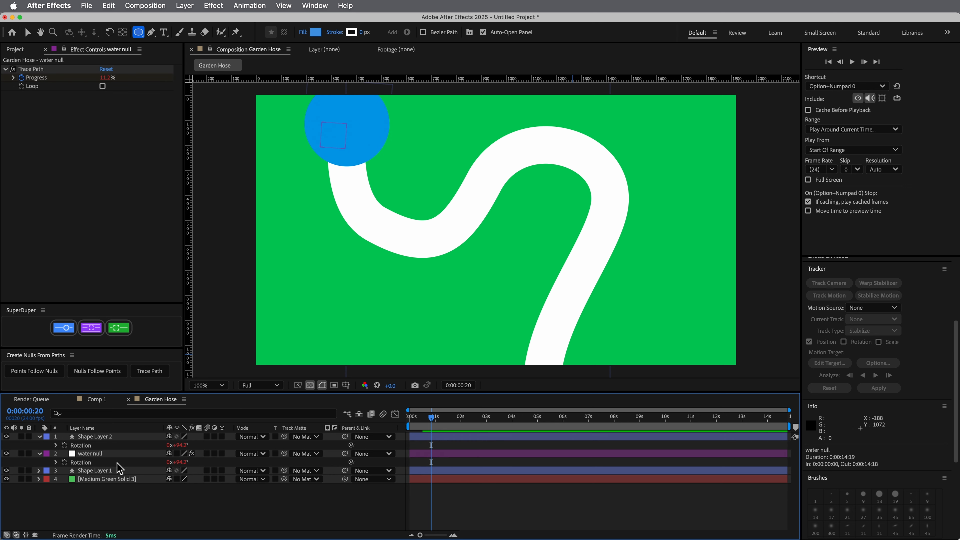
Stretch the circle along the hose into an oval of 147% by 83% scale and scrub to check its orientation
click(114, 438)
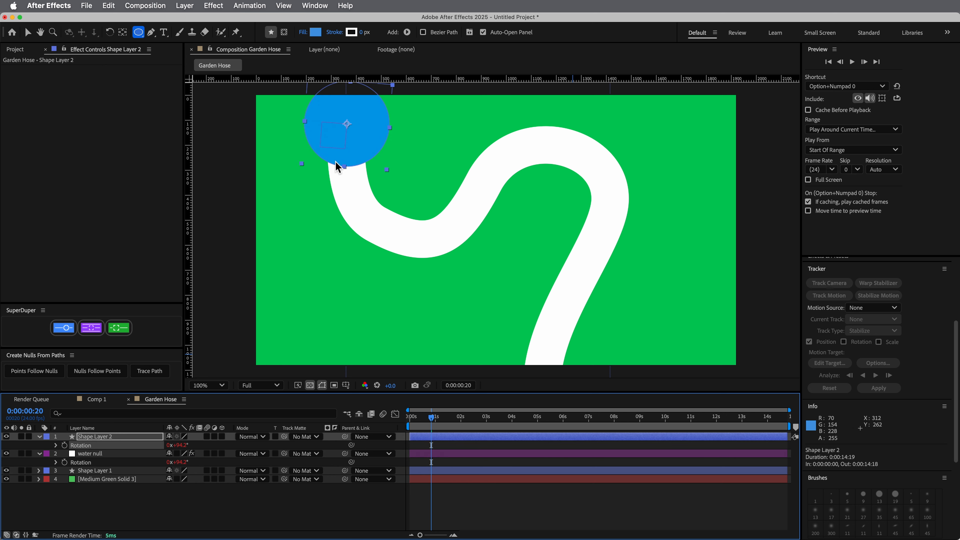
key(v)
drag(346, 166, 344, 184)
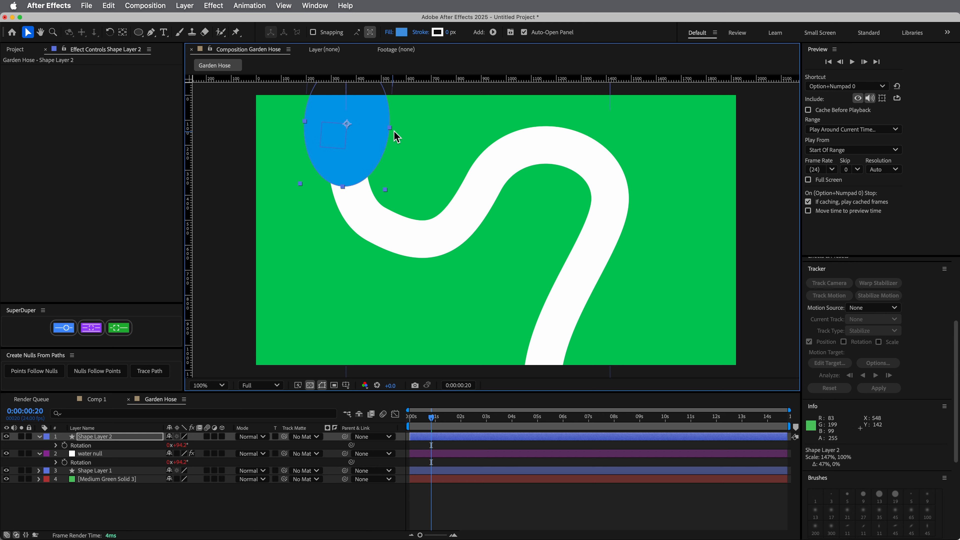
drag(394, 131, 383, 137)
click(434, 418)
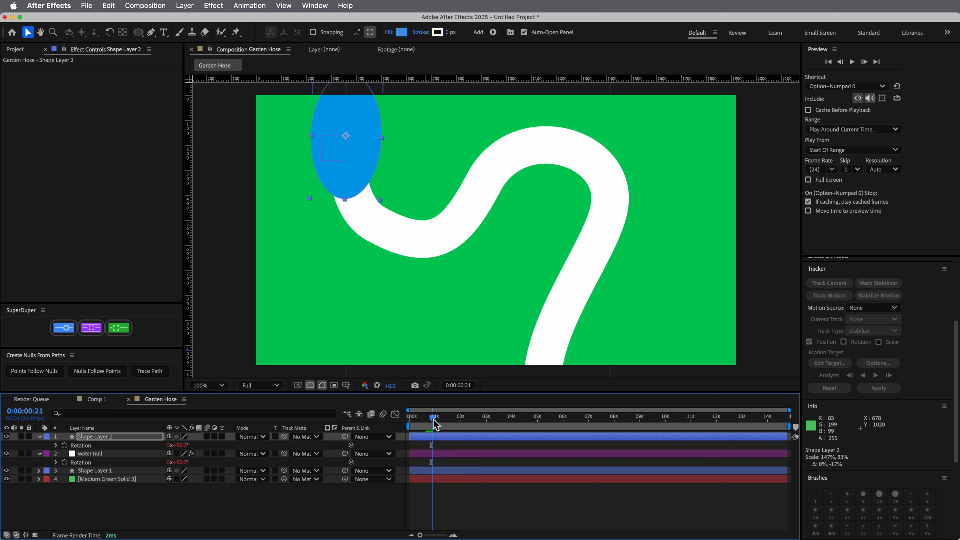
mouse_move(434, 419)
mouse_down()
mouse_move(459, 423)
mouse_move(435, 422)
mouse_move(449, 424)
mouse_up()
Undo the circle's stretching and its rotation link, and preview the animation from the start
key(super+z)
key(super+z)
key(super+z)
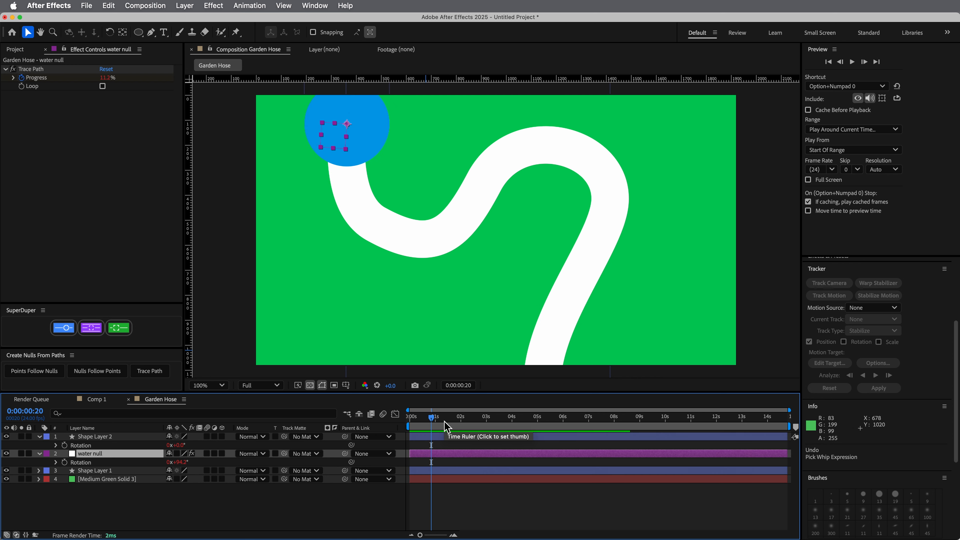
key(super+z)
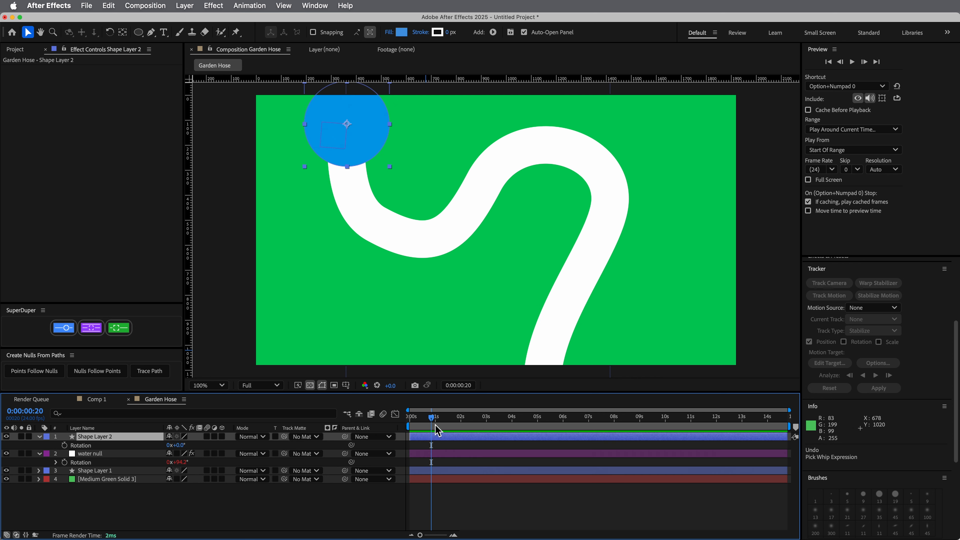
drag(435, 426, 401, 422)
key(space)
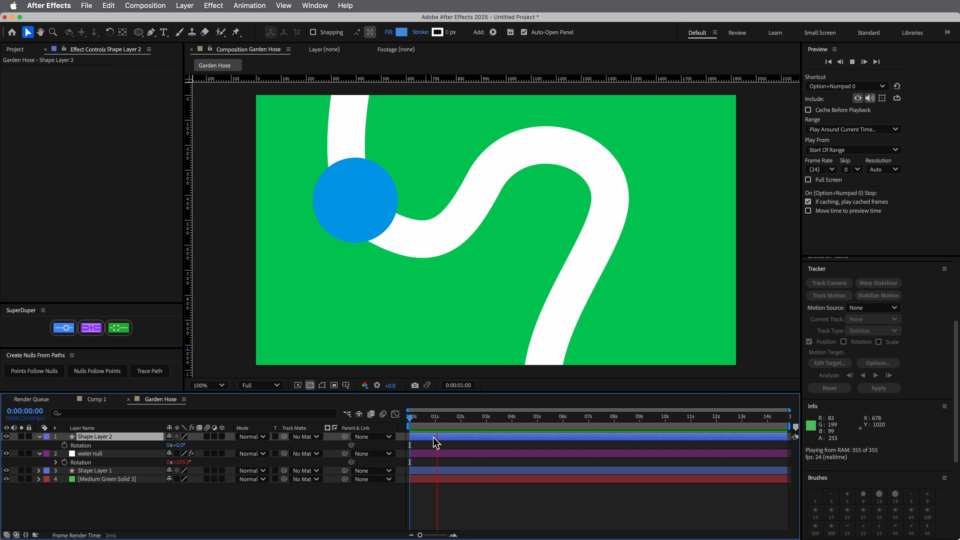
Stop the preview and rename Shape Layer 1, the hose curve, as hose
key(space)
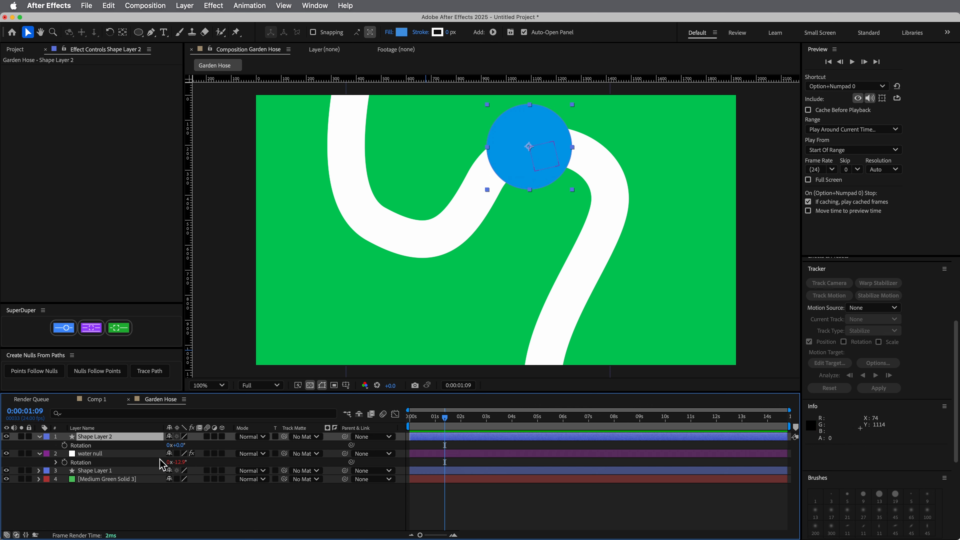
click(142, 503)
click(113, 472)
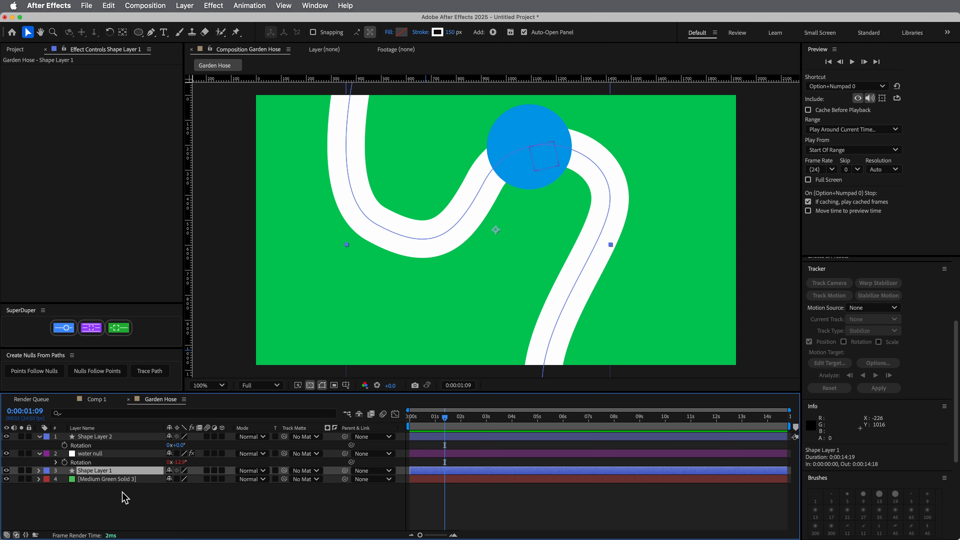
click(101, 505)
click(107, 473)
key(Return)
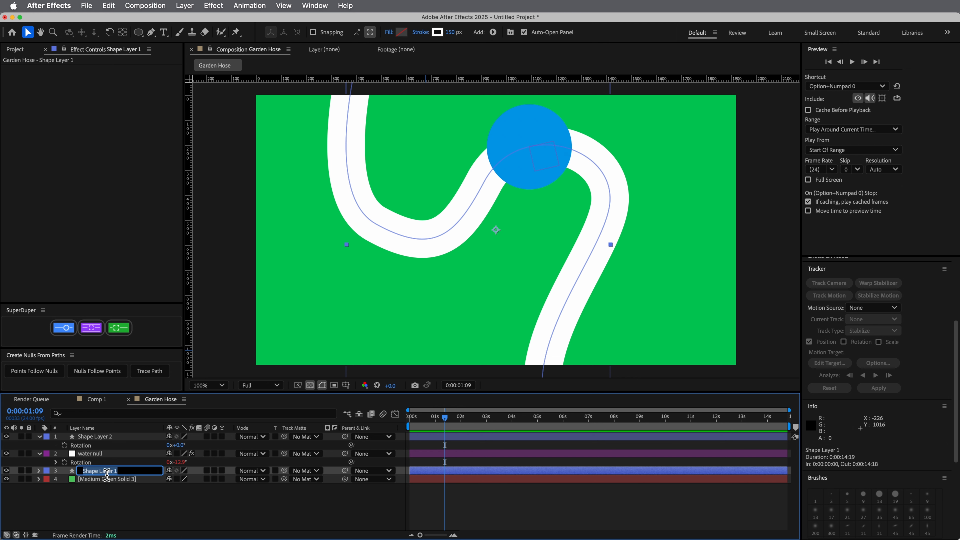
text(hose)
click(102, 509)
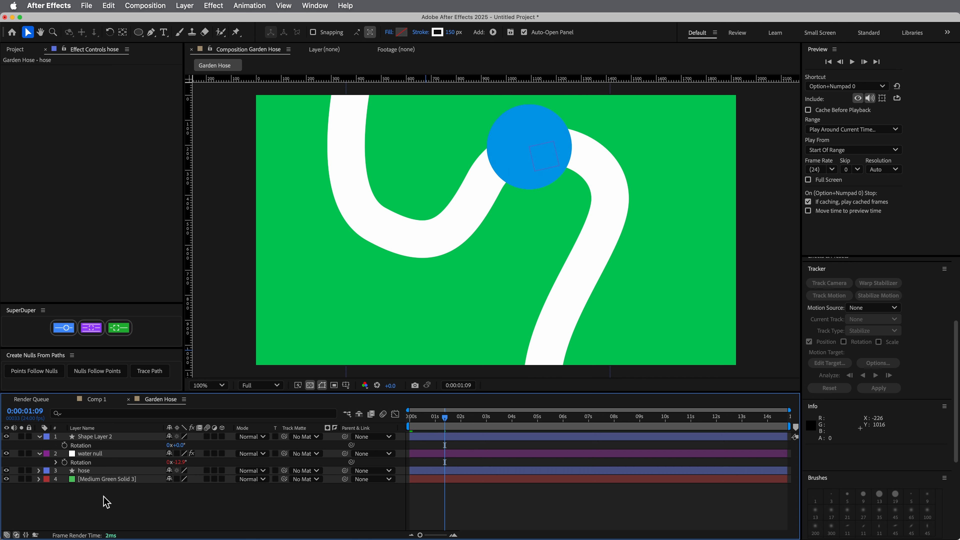
Apply the CC Composite effect to the hose layer and look over its Top Layer choices
click(102, 474)
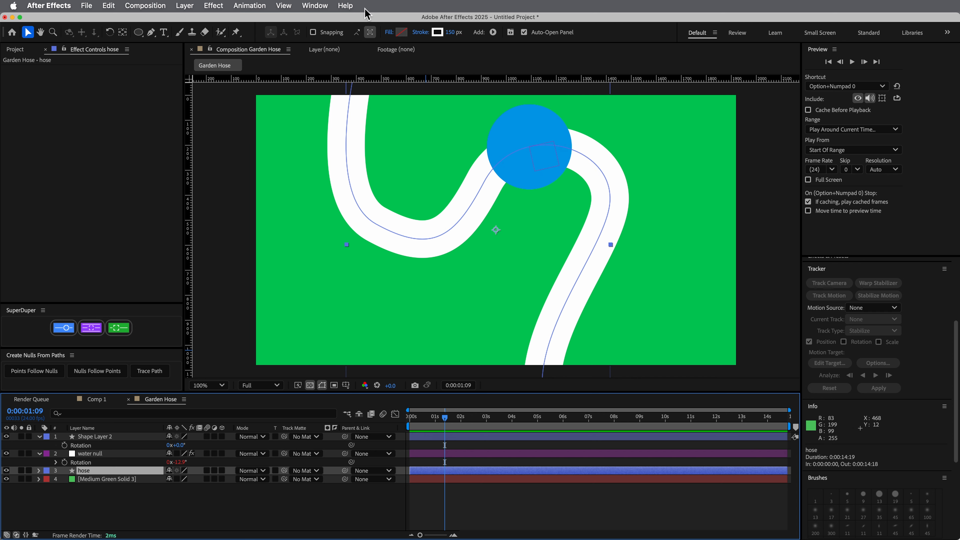
click(351, 7)
text(cc comp)
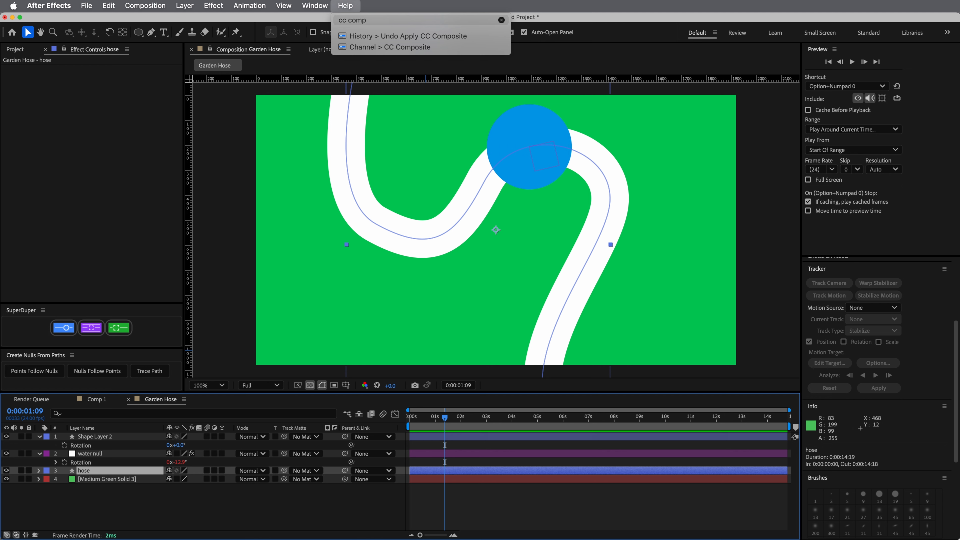
key(Down)
key(Down)
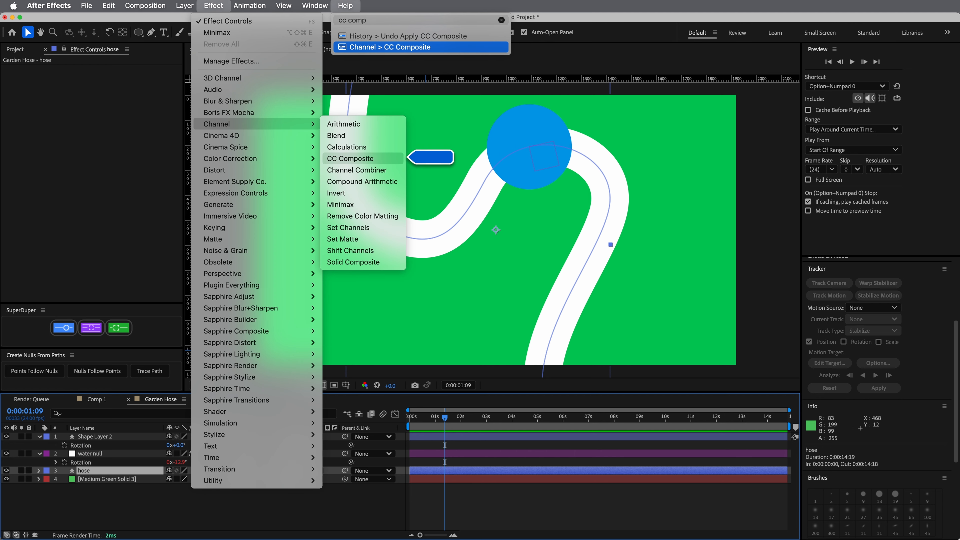
key(Return)
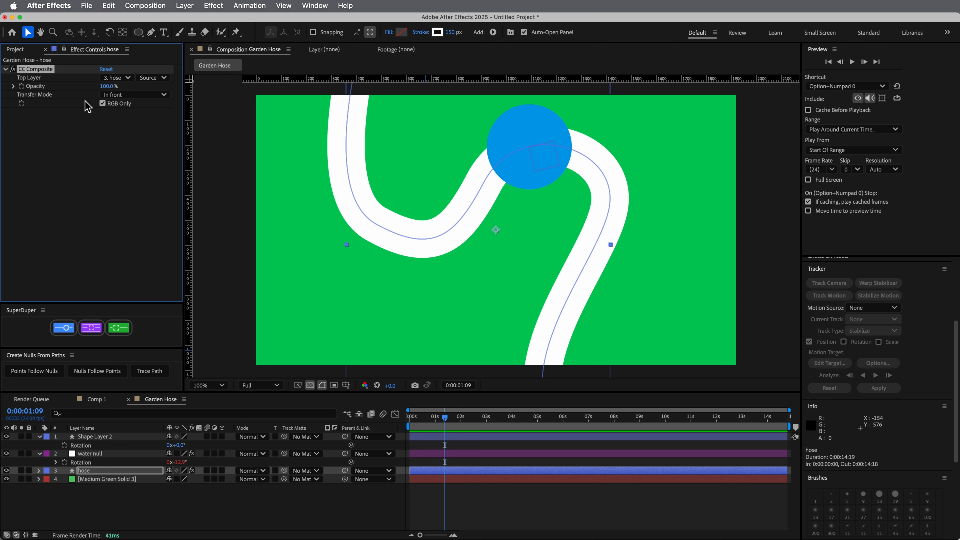
click(116, 78)
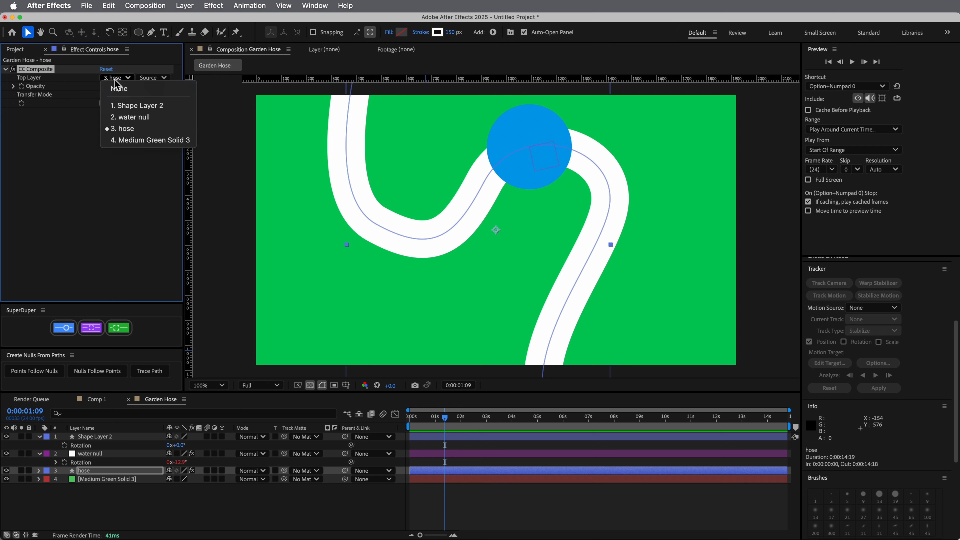
click(42, 180)
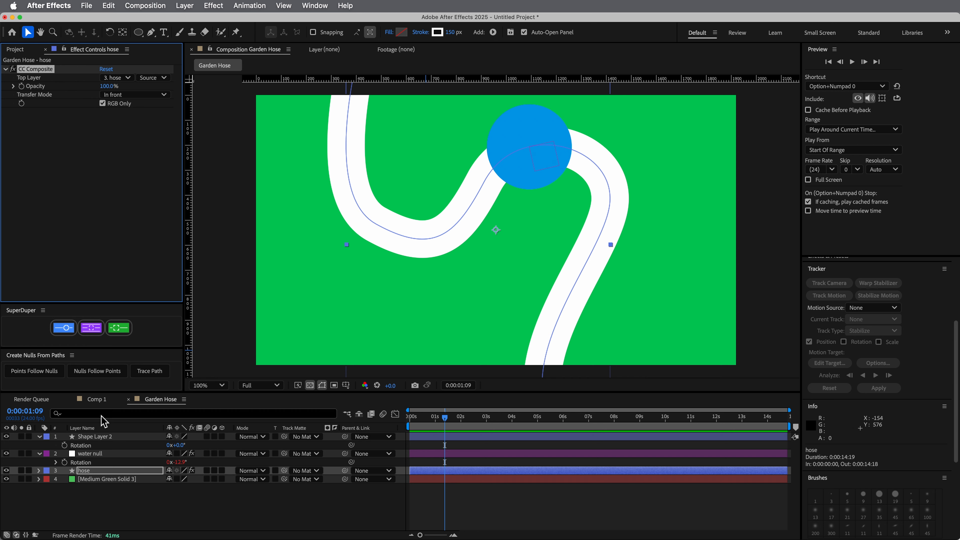
Rename Shape Layer 2 as water buldge and hide the layer
click(98, 437)
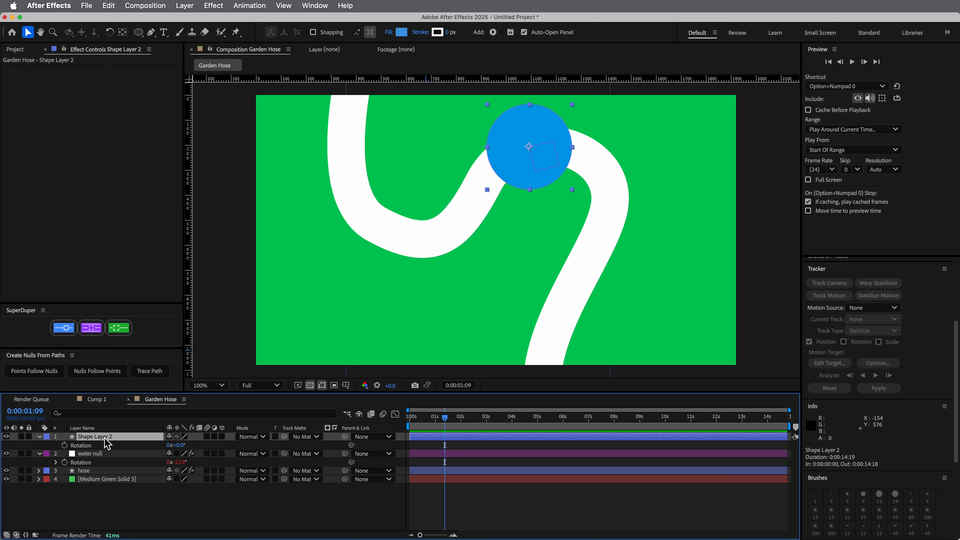
key(Return)
text(water bulge)
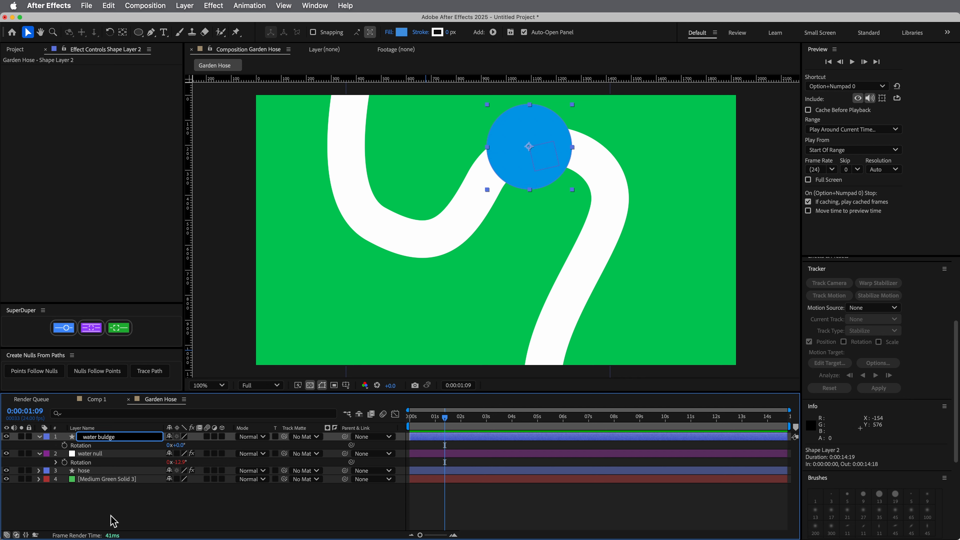
key(Return)
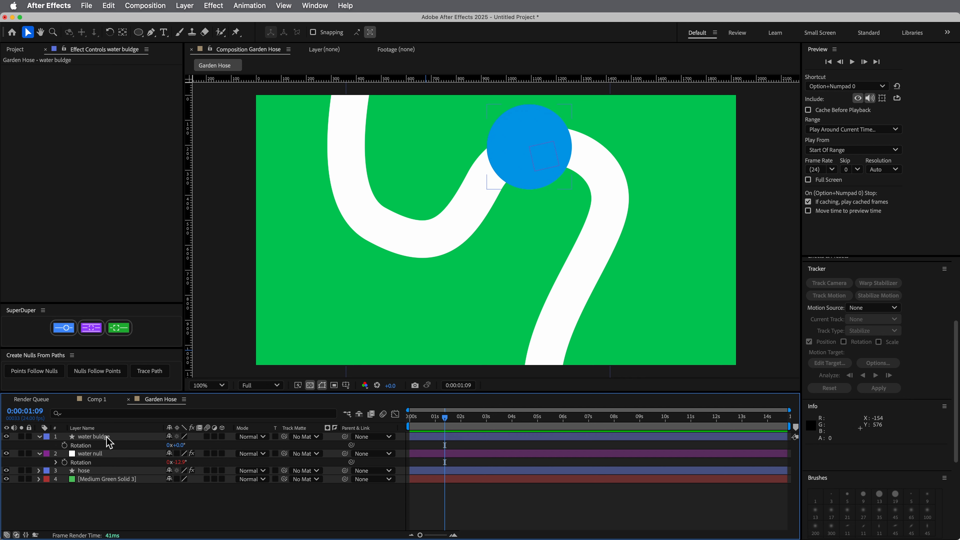
click(6, 437)
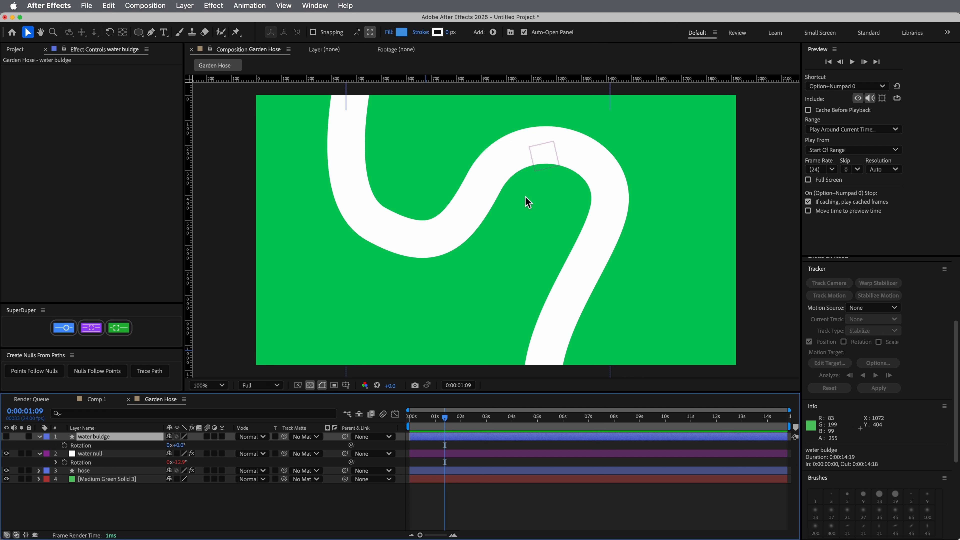
Set the hose's CC Composite Top Layer to water buldge, turn off RGB Only, and scrub the timeline to check the motion
click(99, 471)
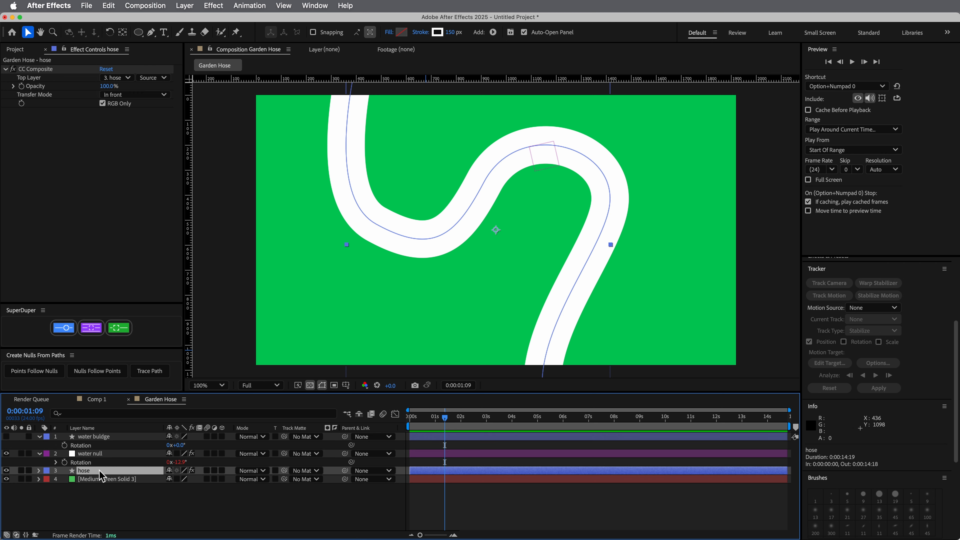
click(124, 78)
click(133, 102)
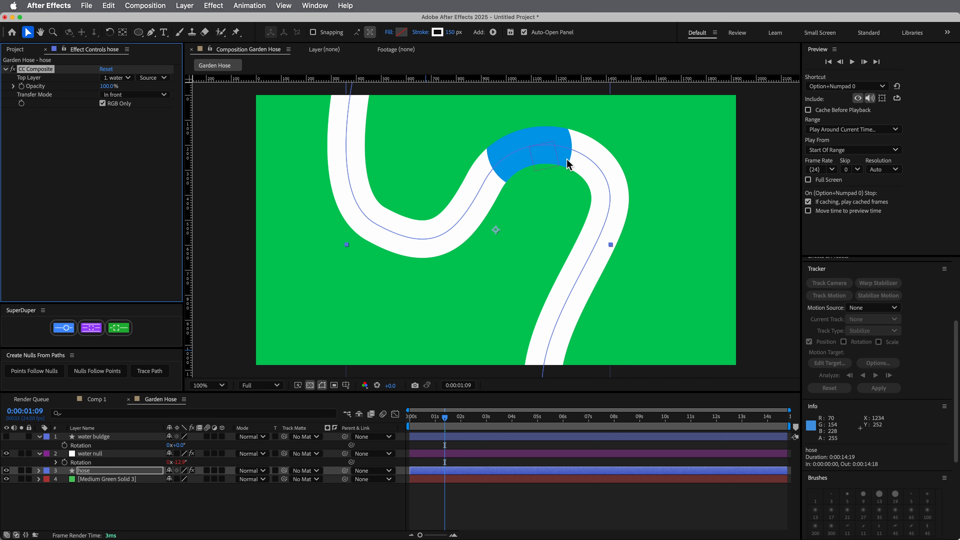
click(103, 104)
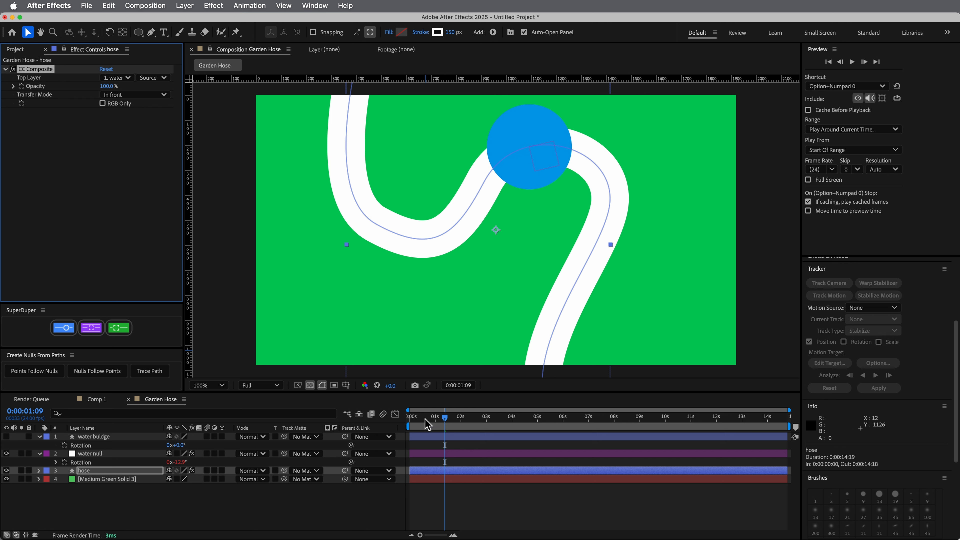
drag(445, 423, 422, 427)
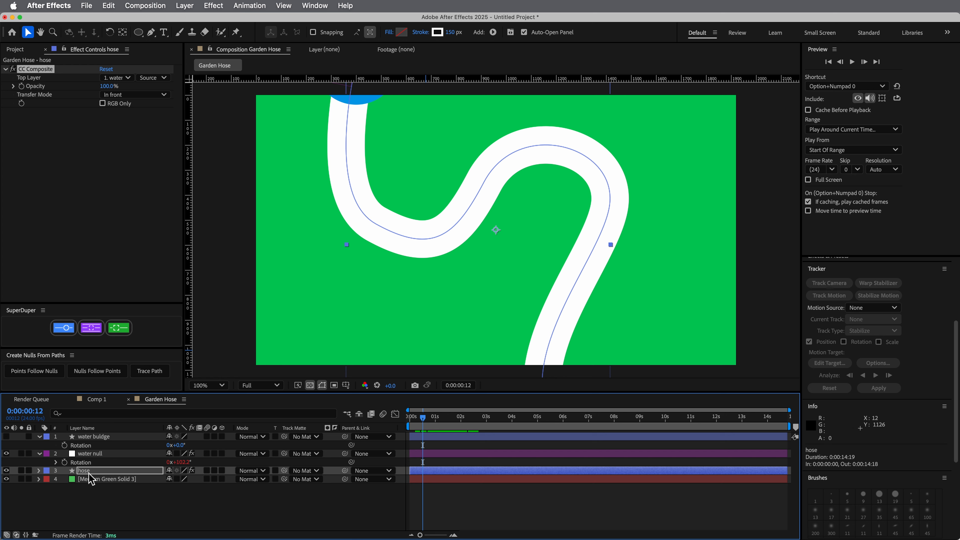
Reshape the hose's Path 1 at 0:00:01:12 by shifting its right-bend and middle vertices slightly and adjusting the middle vertex's curve handle
click(38, 471)
click(92, 506)
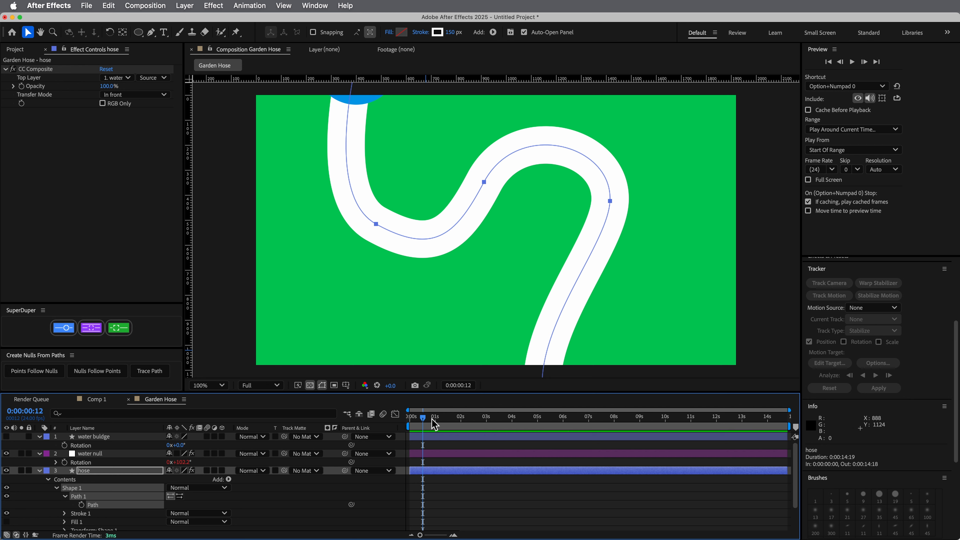
drag(433, 422, 451, 426)
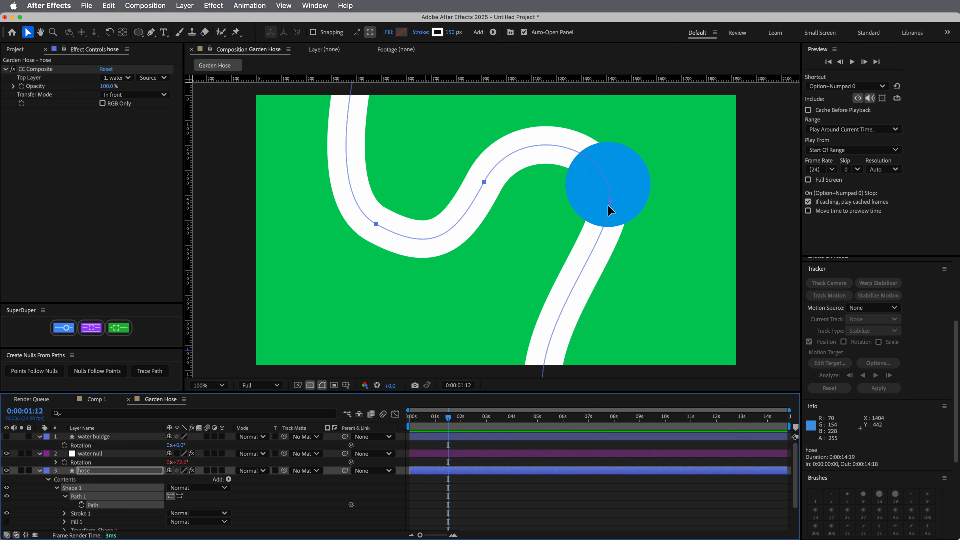
mouse_move(610, 202)
mouse_down()
mouse_move(623, 198)
mouse_move(622, 238)
mouse_move(583, 213)
mouse_move(619, 182)
mouse_move(620, 211)
mouse_move(582, 187)
mouse_move(605, 203)
mouse_up()
key(super+z)
click(650, 226)
drag(484, 181, 485, 191)
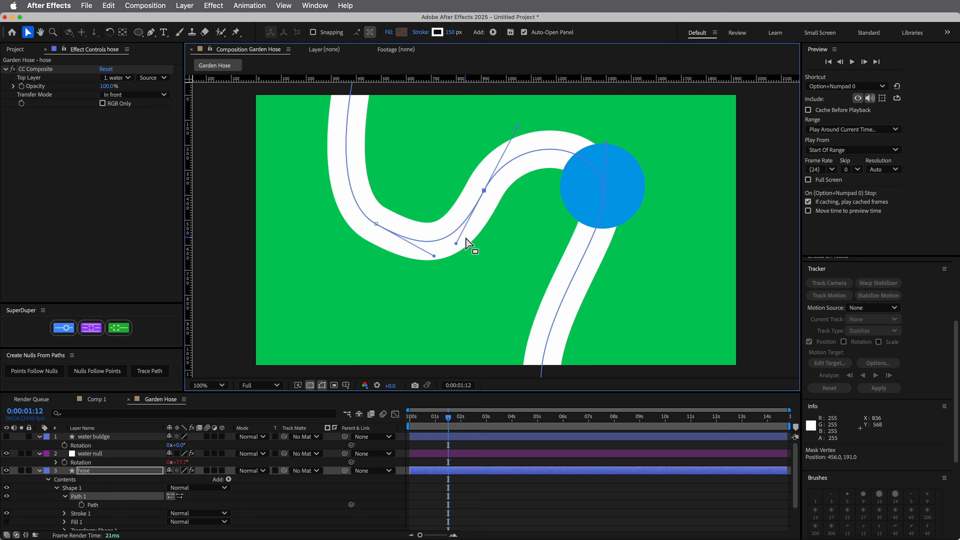
drag(456, 244, 449, 243)
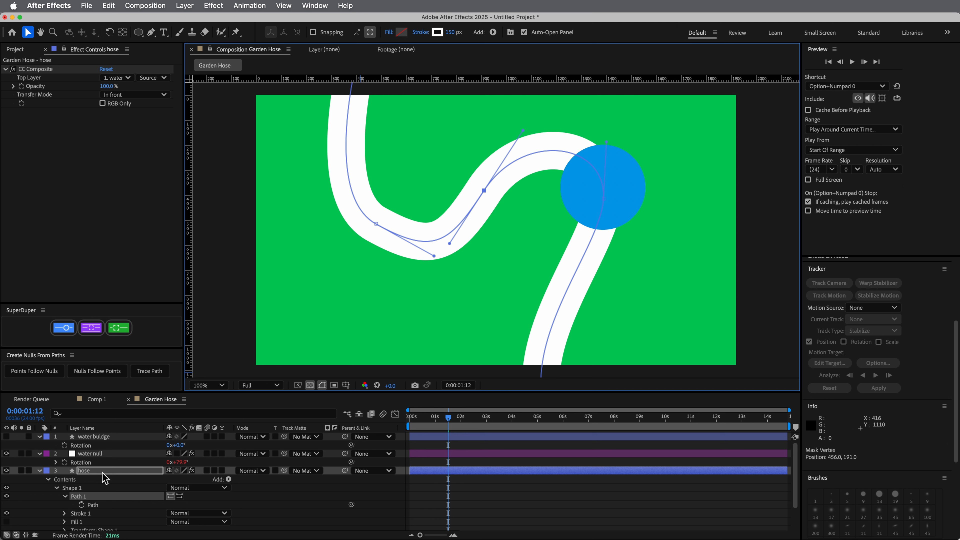
click(43, 472)
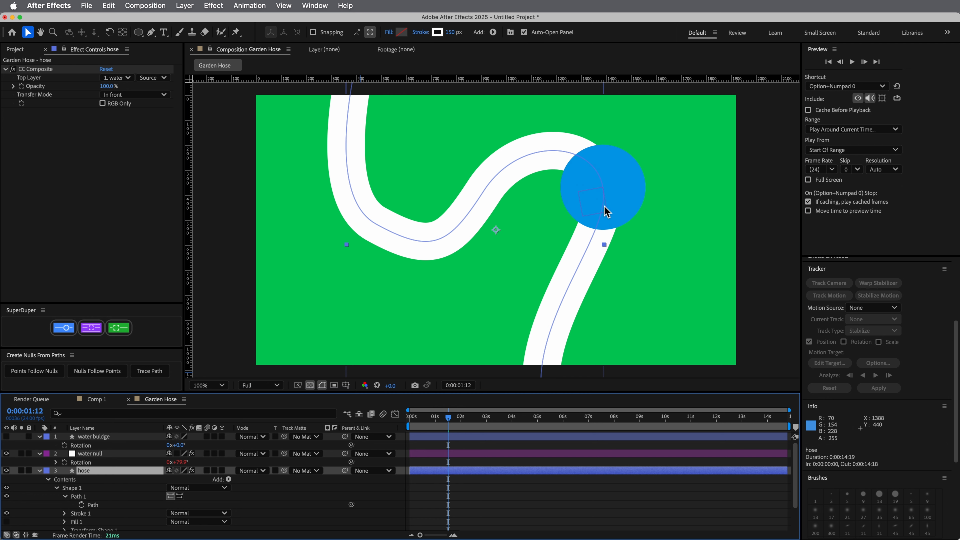
click(39, 471)
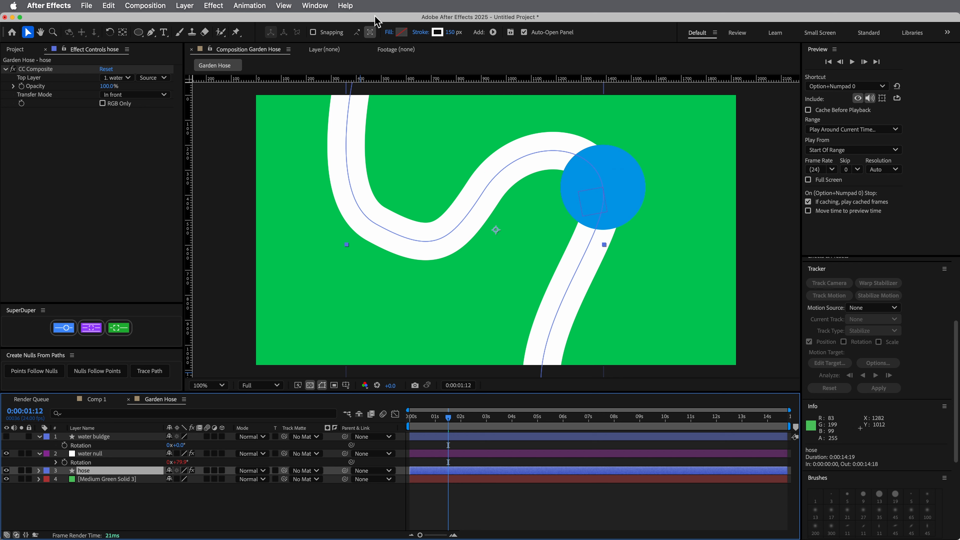
Apply the Tint effect to the hose layer with Map Black To set to white, and collapse both effects
click(353, 7)
text(int)
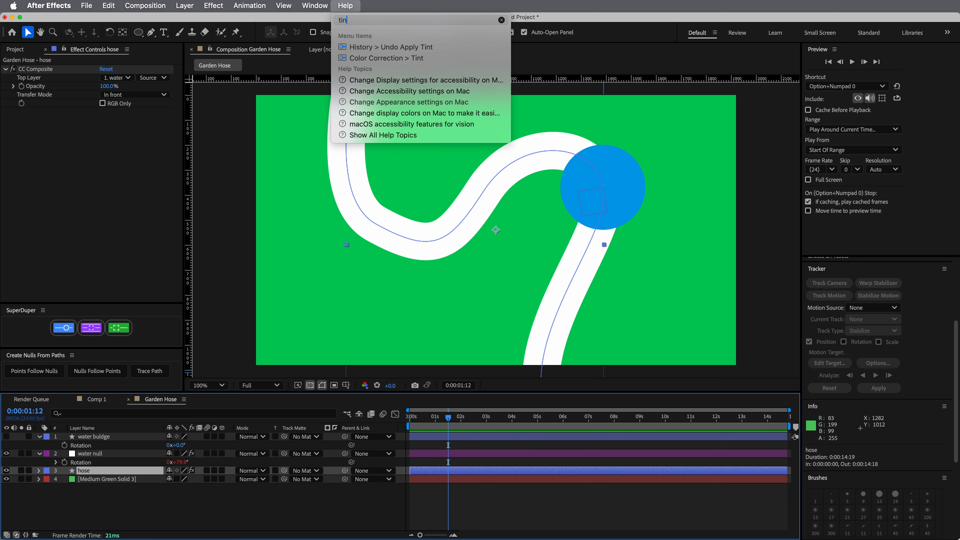
key(Down)
key(Return)
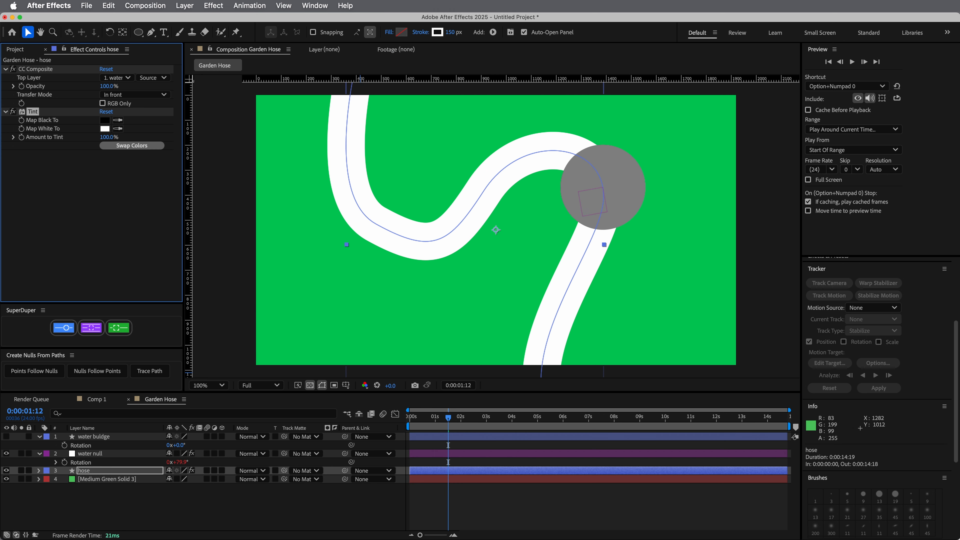
click(118, 120)
click(105, 129)
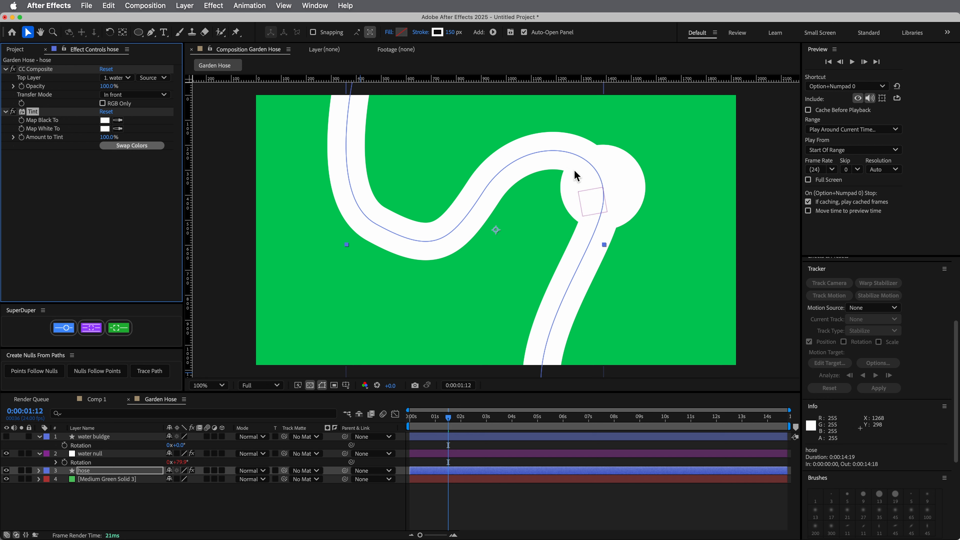
click(41, 205)
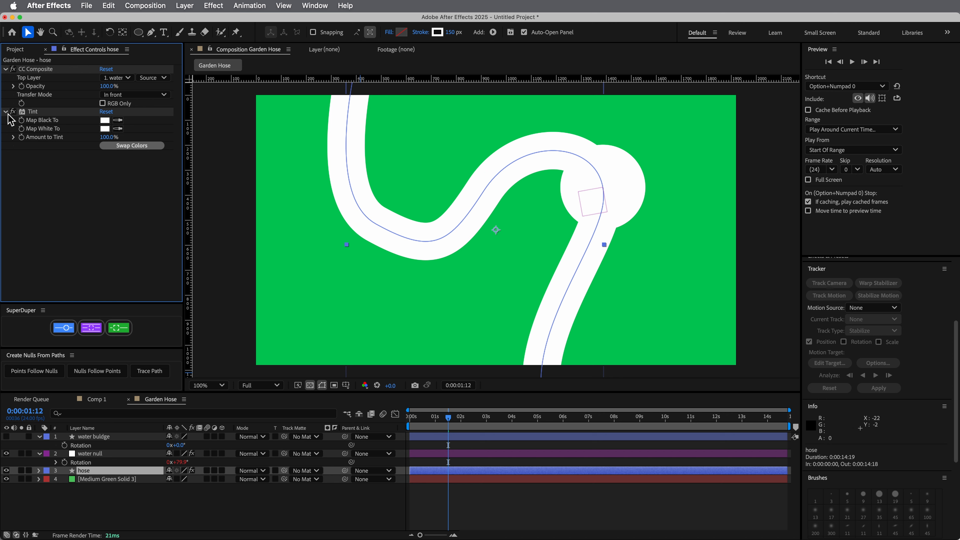
click(5, 112)
click(5, 69)
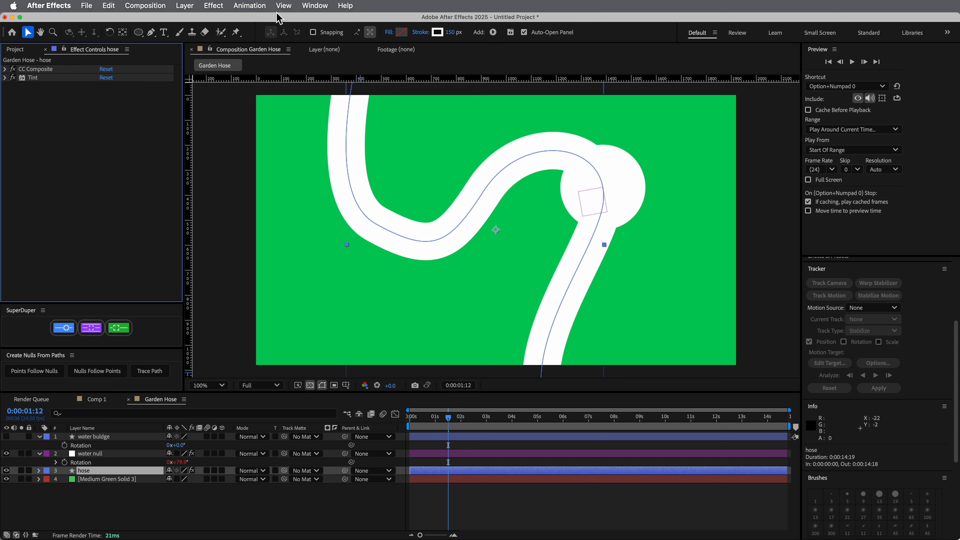
Apply Fast Box Blur to the hose layer with a Blur Radius of 30
click(348, 7)
text(fast bo)
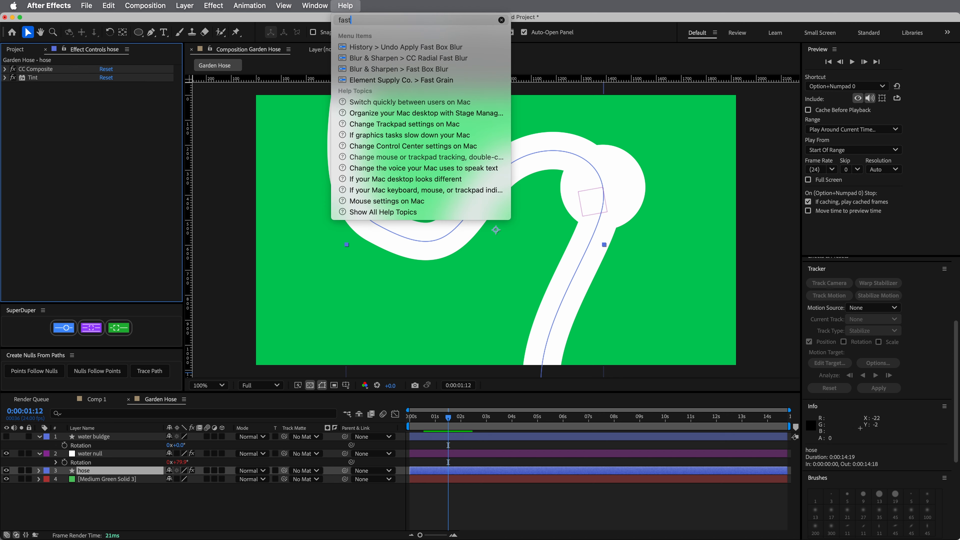
key(Down)
key(Down)
key(Return)
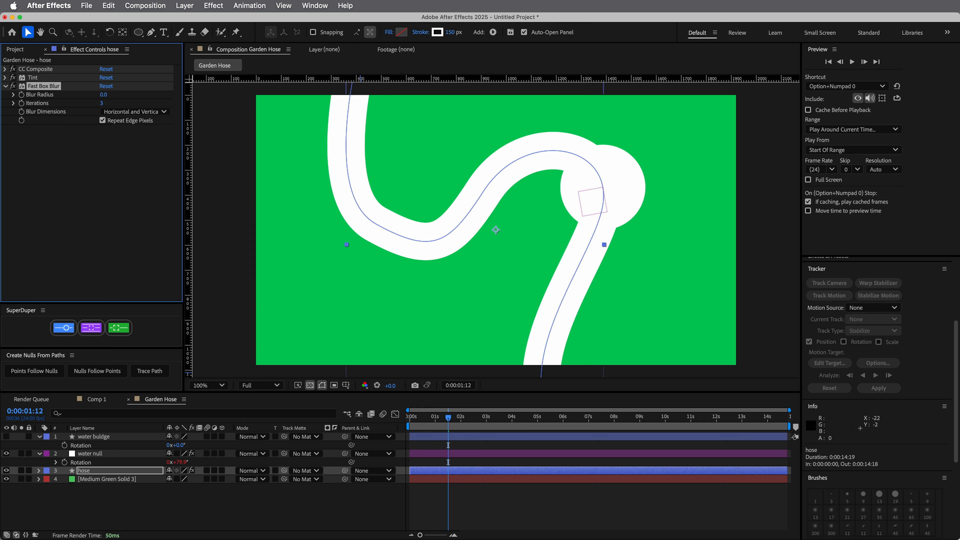
drag(106, 97, 124, 96)
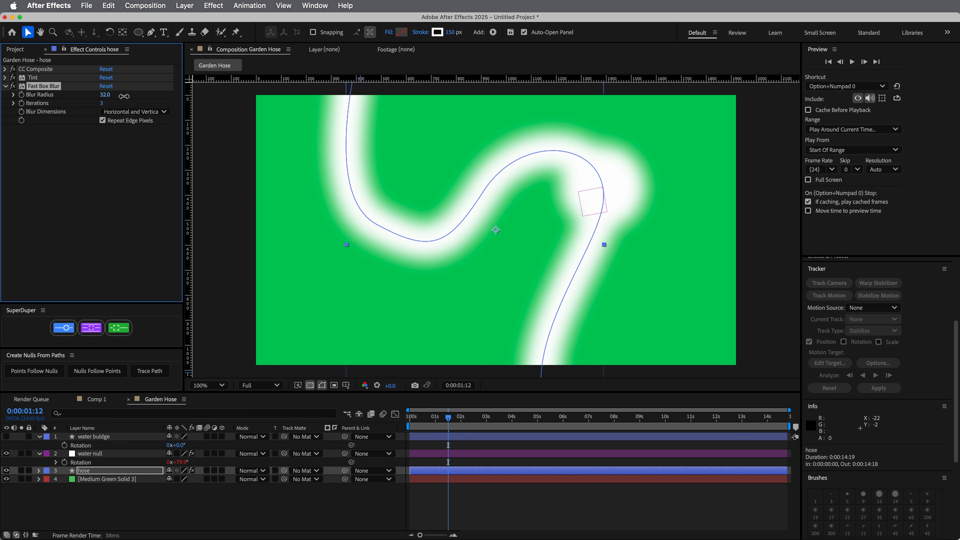
click(109, 96)
click(111, 168)
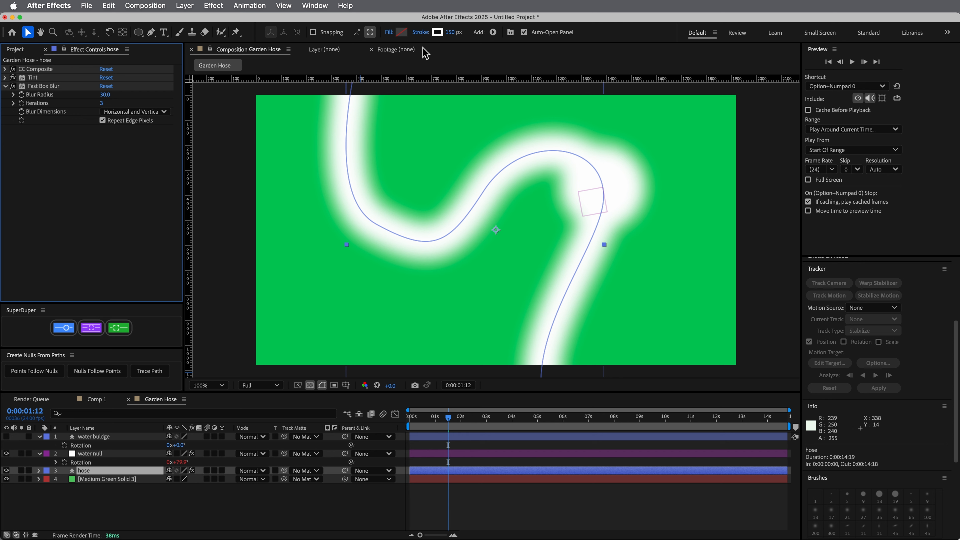
Apply the Levels effect to the hose layer
click(345, 5)
text(level)
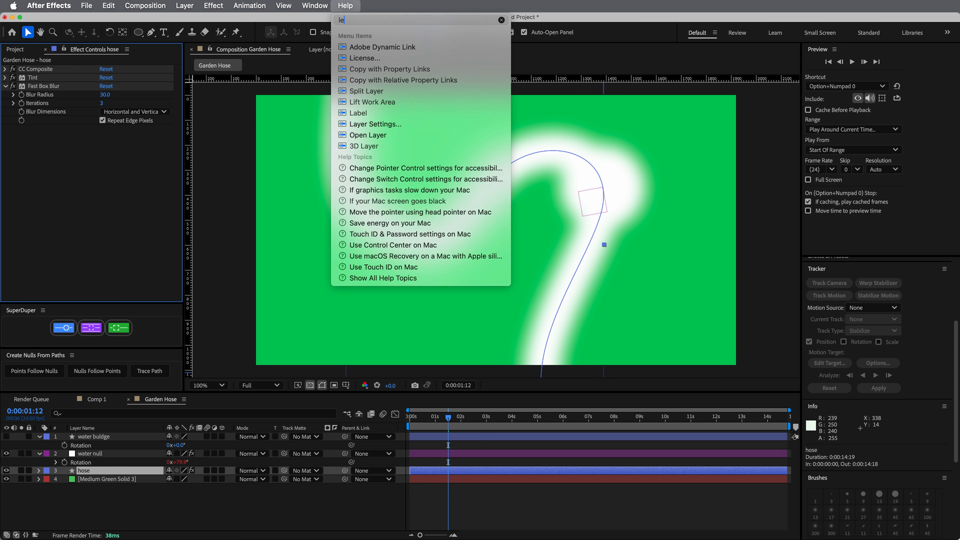
key(Down)
key(Down)
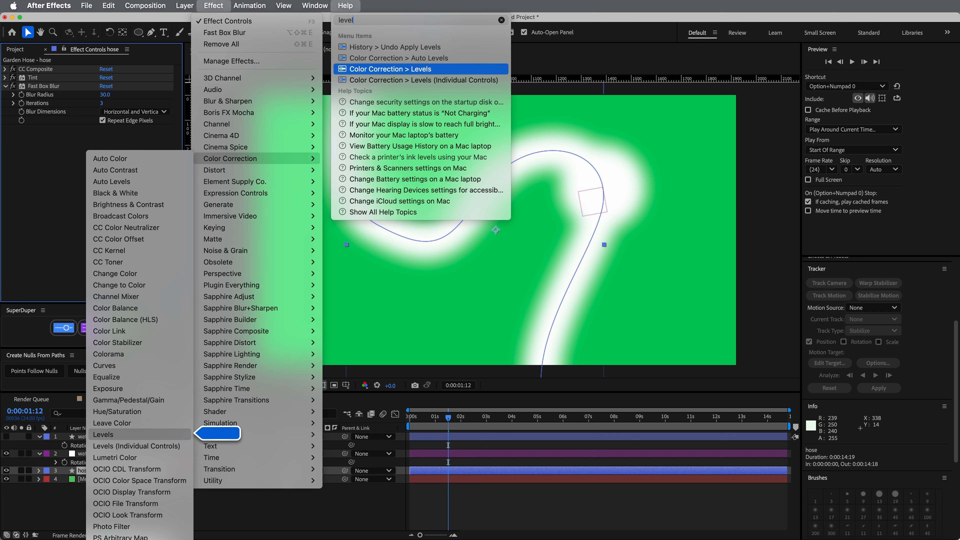
key(Return)
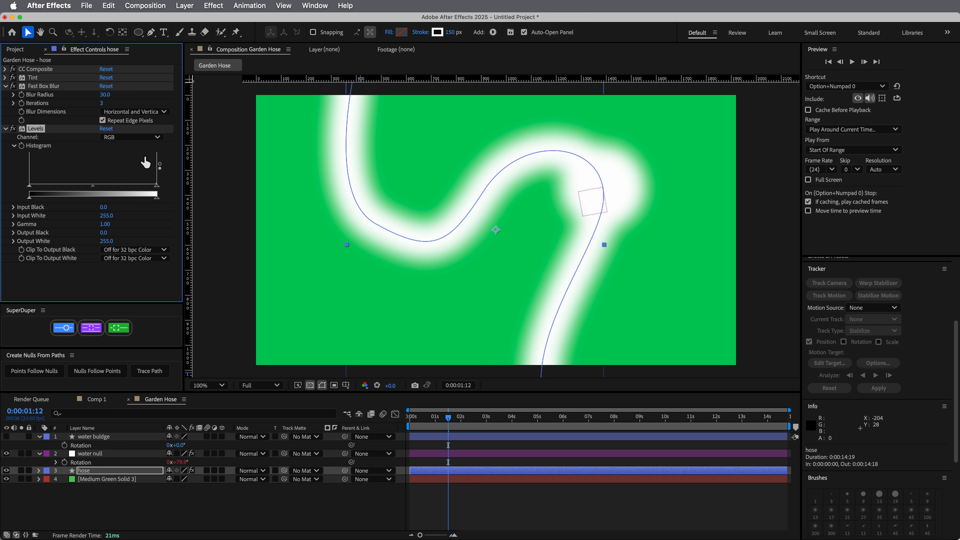
Set Levels to the Alpha channel, with Alpha Input Black at 84 and Alpha Input White at 91
click(101, 138)
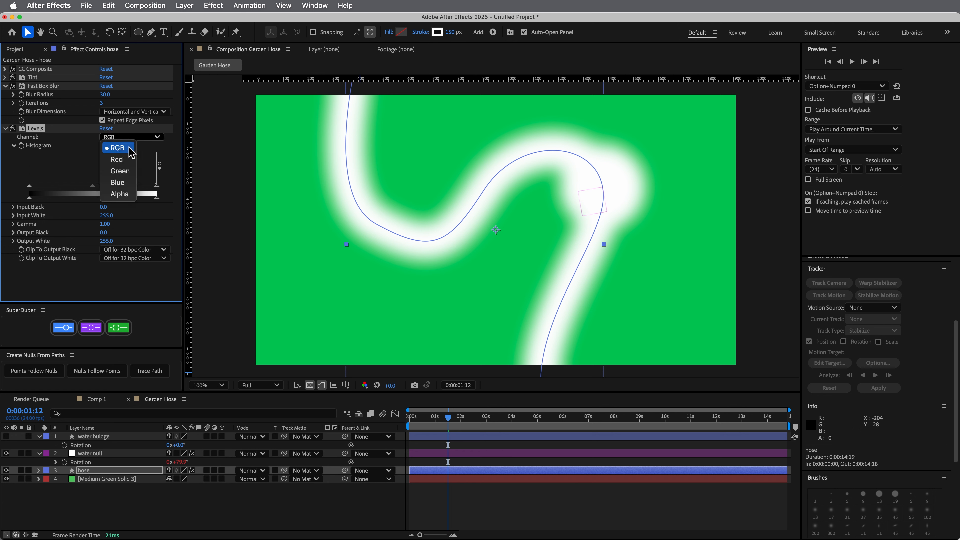
click(127, 194)
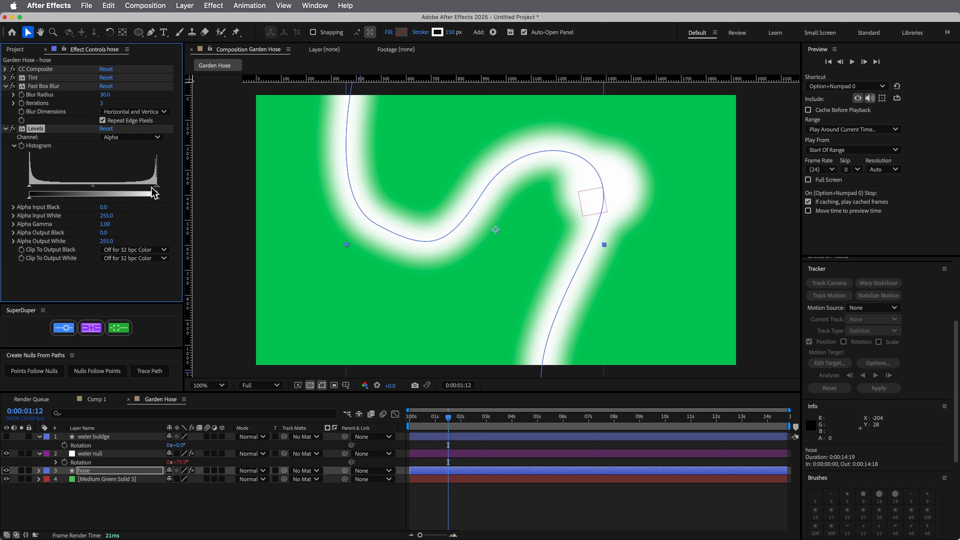
drag(157, 187, 87, 191)
drag(28, 189, 77, 192)
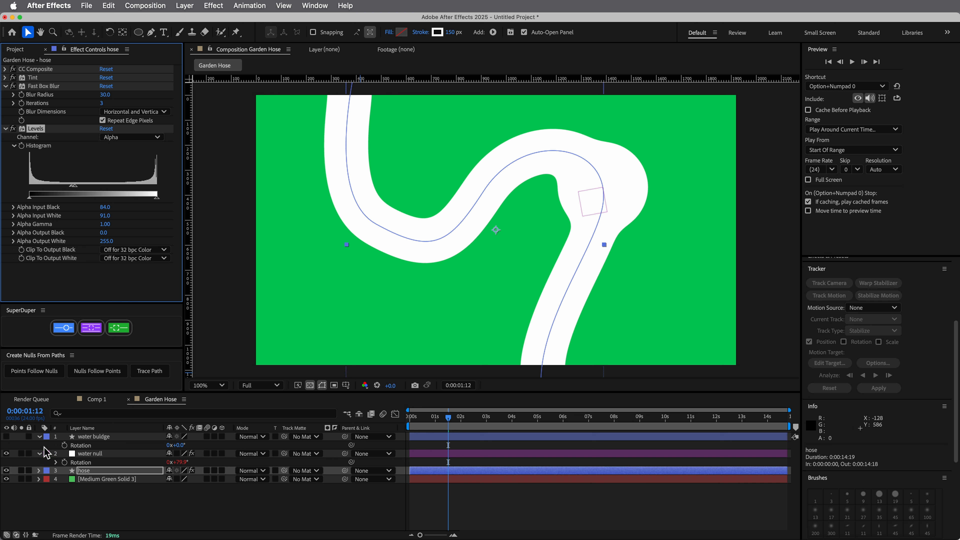
Make the water buldge layer visible and, at 0:00:01:16, raise the hose's Fast Box Blur radius to 74
click(9, 449)
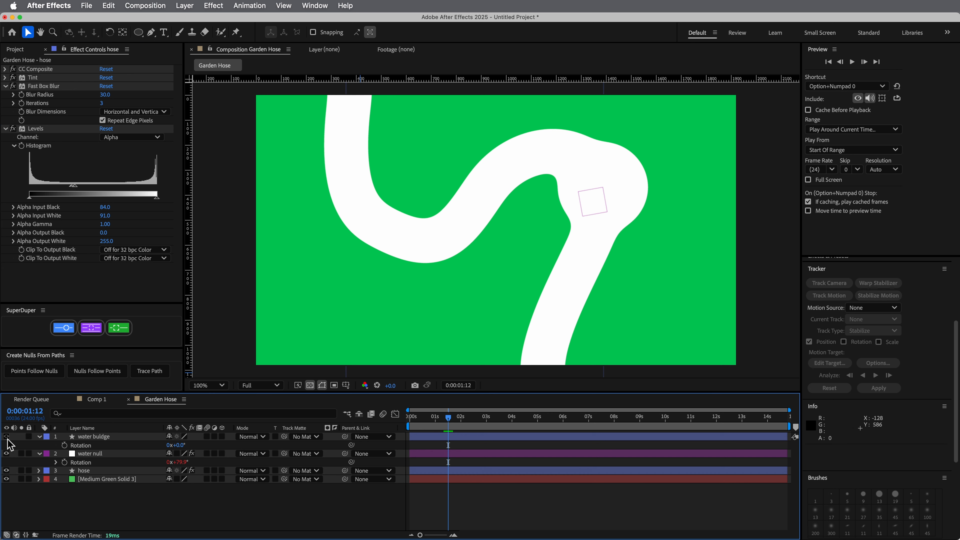
click(6, 437)
mouse_move(454, 421)
mouse_down()
mouse_move(431, 422)
mouse_move(452, 422)
mouse_up()
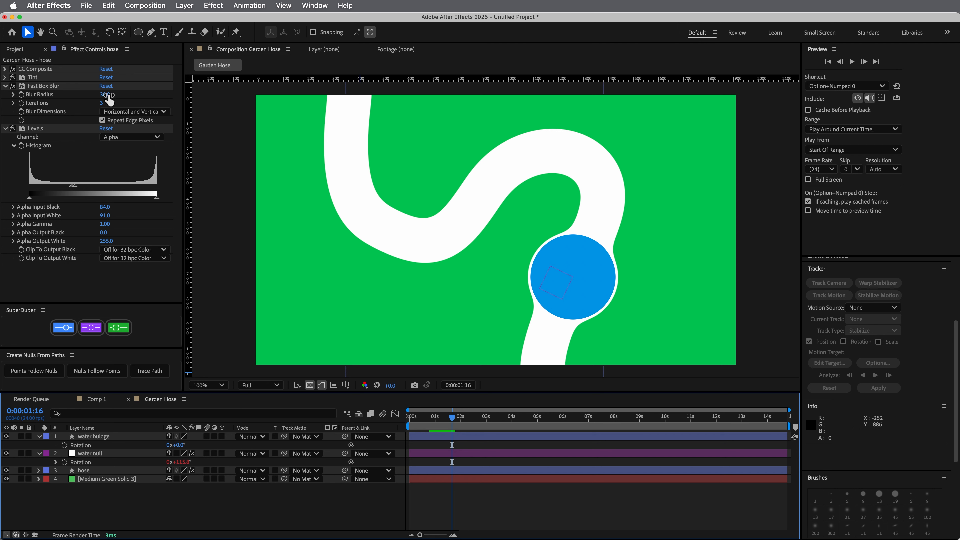
drag(110, 99, 133, 99)
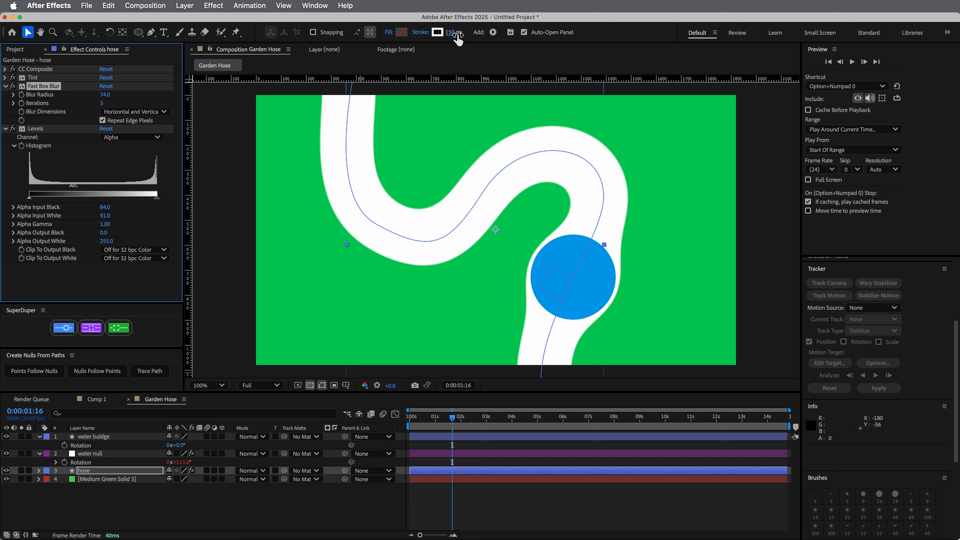
Reduce the hose's stroke width to 95 px and set Alpha Input White to 88 in its Levels effect
drag(453, 33, 421, 34)
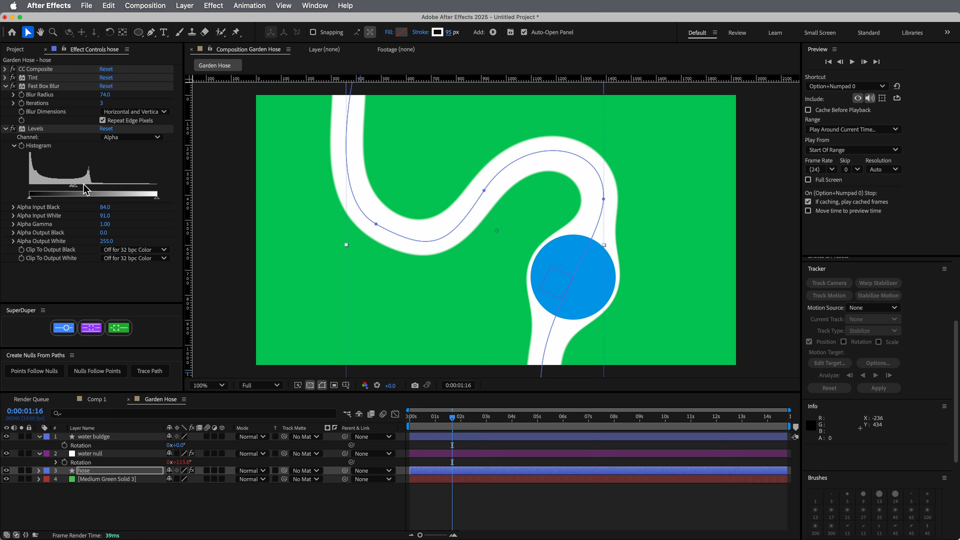
drag(75, 187, 73, 188)
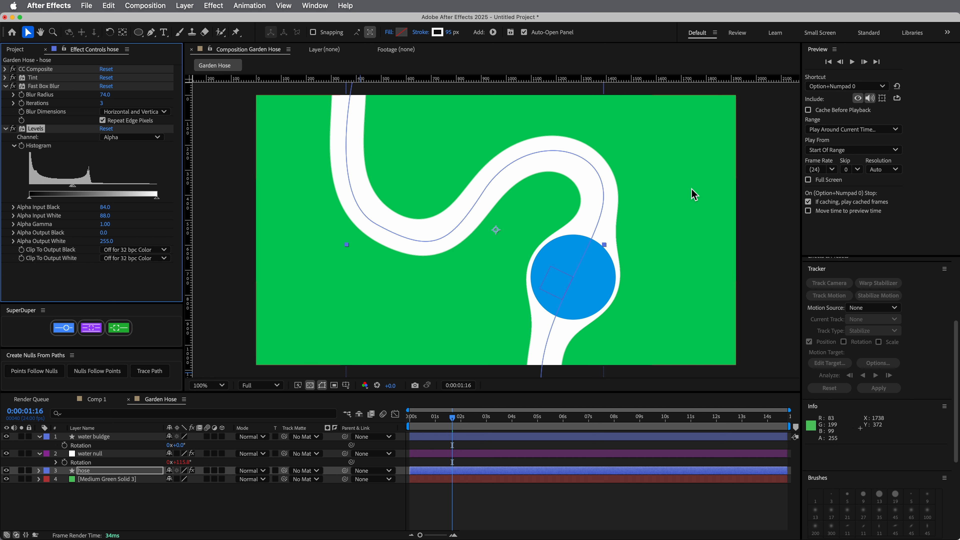
mouse_move(452, 417)
mouse_down()
mouse_move(425, 420)
mouse_move(458, 424)
mouse_move(431, 423)
mouse_move(449, 423)
mouse_up()
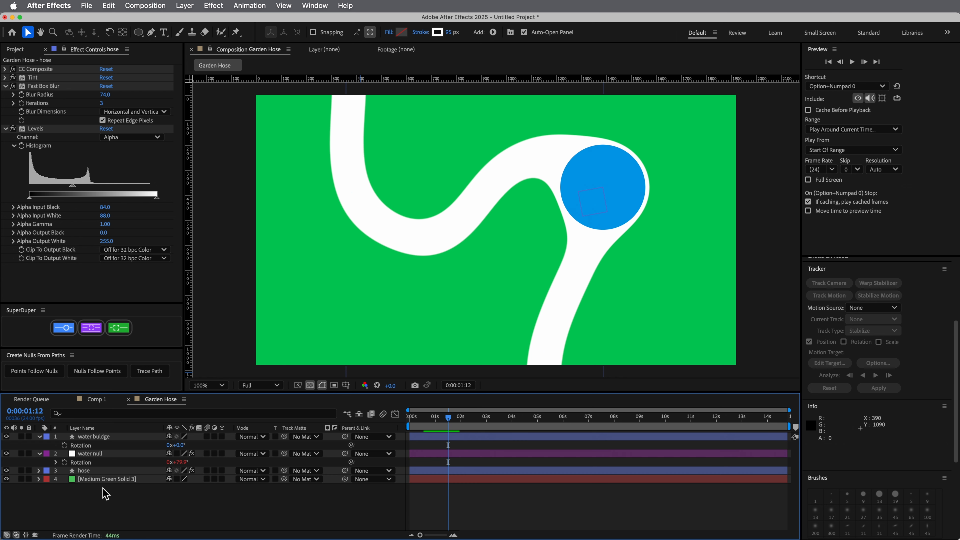
Add a Stroke layer style to the hose layer
click(96, 474)
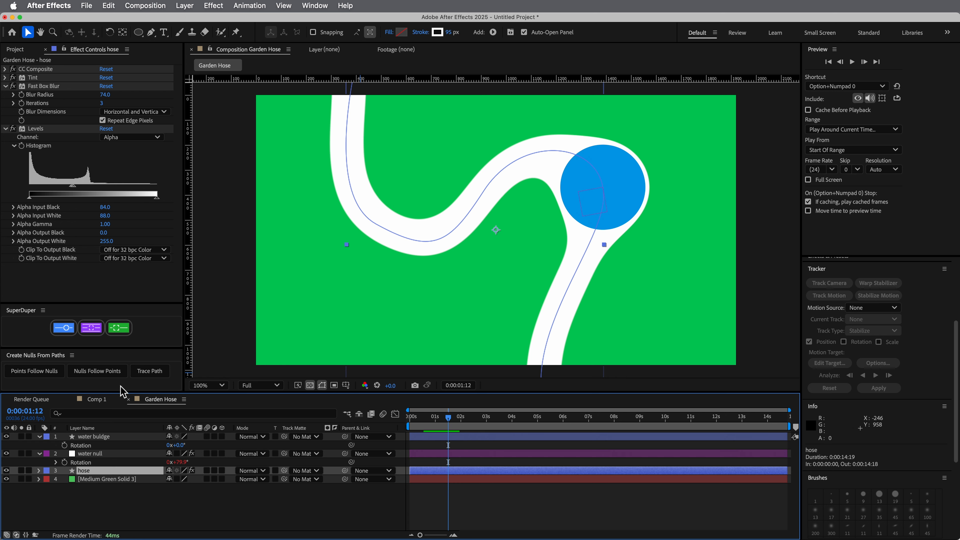
click(39, 471)
click(39, 472)
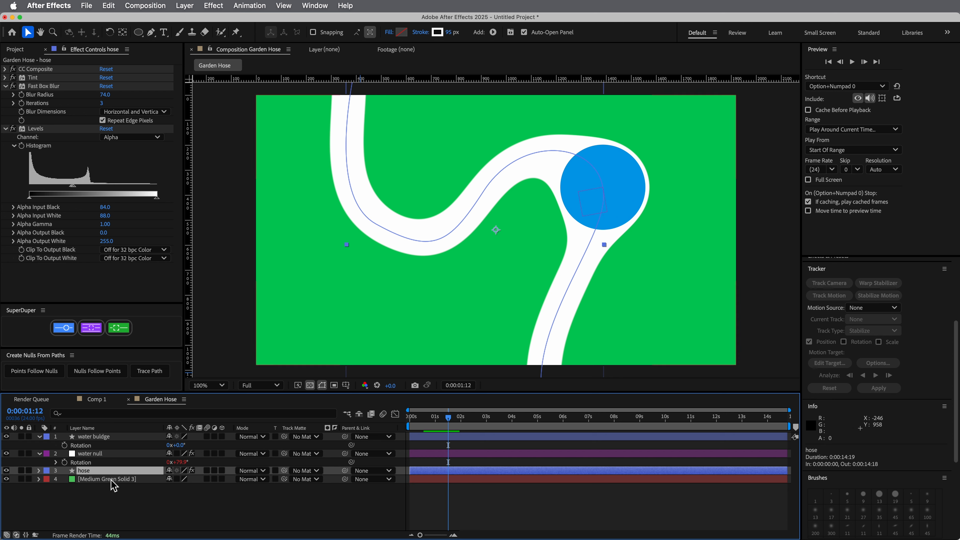
click(186, 5)
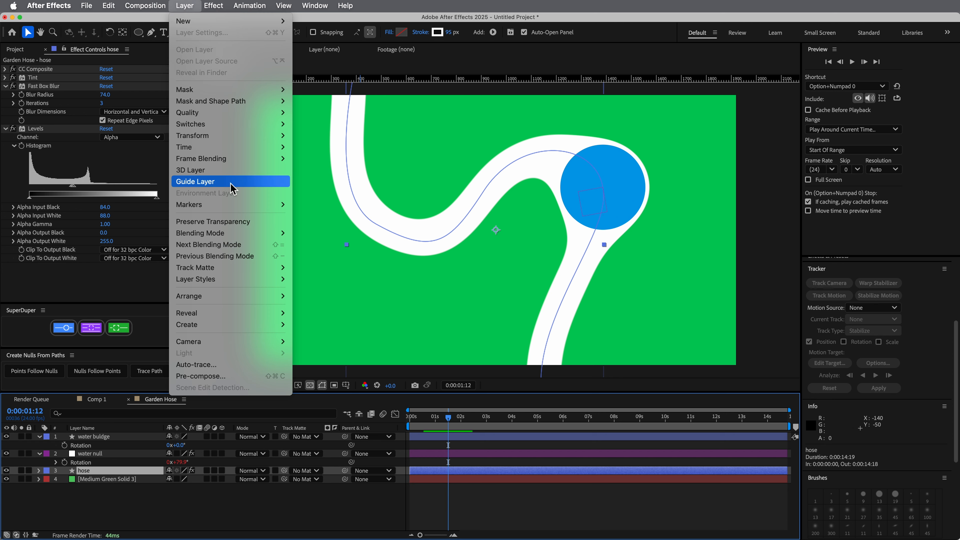
mouse_move(236, 282)
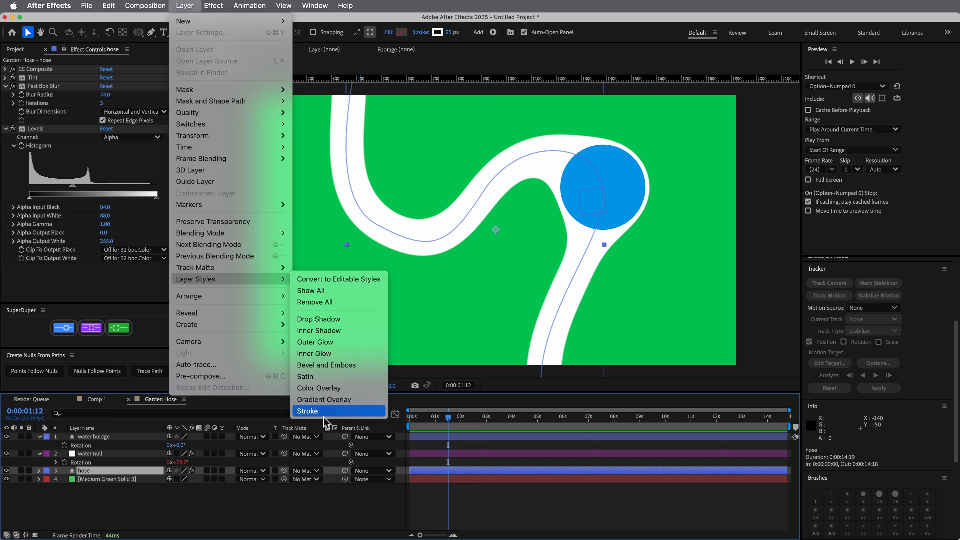
click(307, 411)
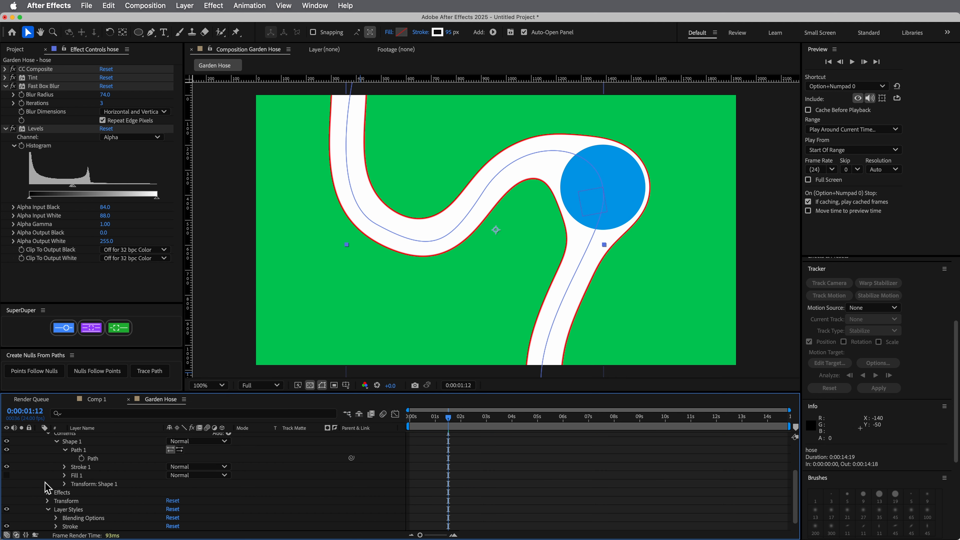
Set the hose's Stroke layer style to size 26 and a dark green colour
scroll(46, 488, down, 1)
click(56, 517)
scroll(49, 511, down, 5)
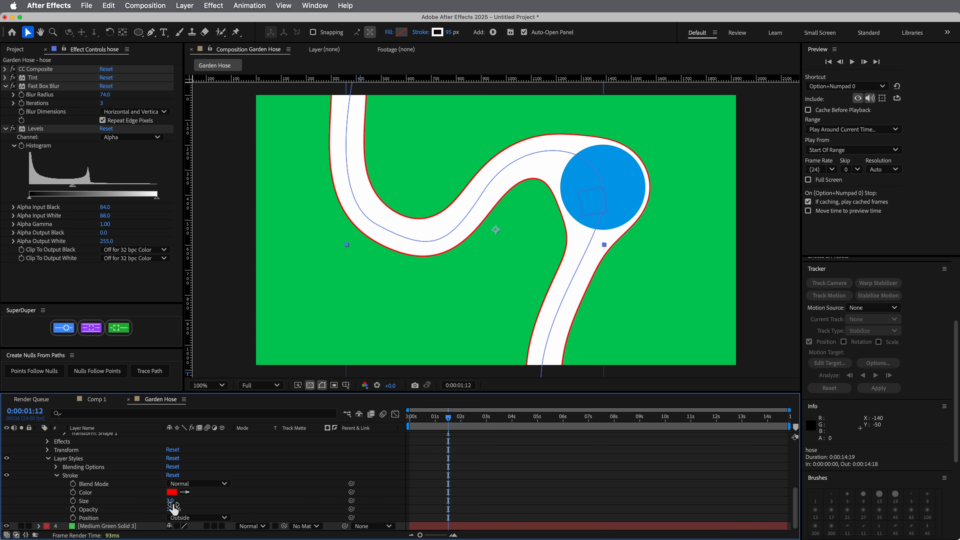
mouse_move(172, 501)
mouse_down()
mouse_move(336, 519)
mouse_move(299, 515)
mouse_up()
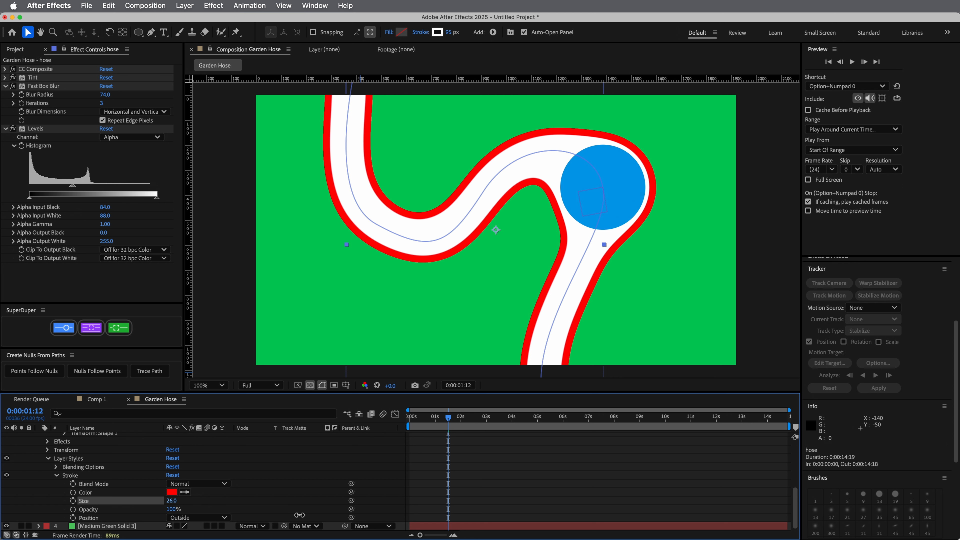
click(172, 492)
click(506, 312)
mouse_move(481, 293)
mouse_down()
mouse_move(483, 306)
mouse_move(489, 290)
mouse_up()
click(586, 227)
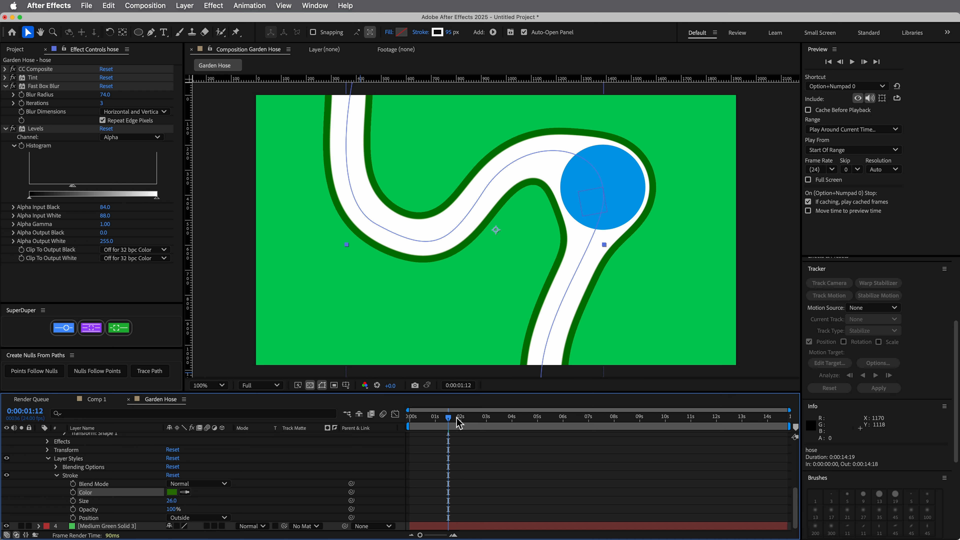
Preview the outlined hose animation from 0:00:00:12
drag(459, 422, 423, 421)
key(space)
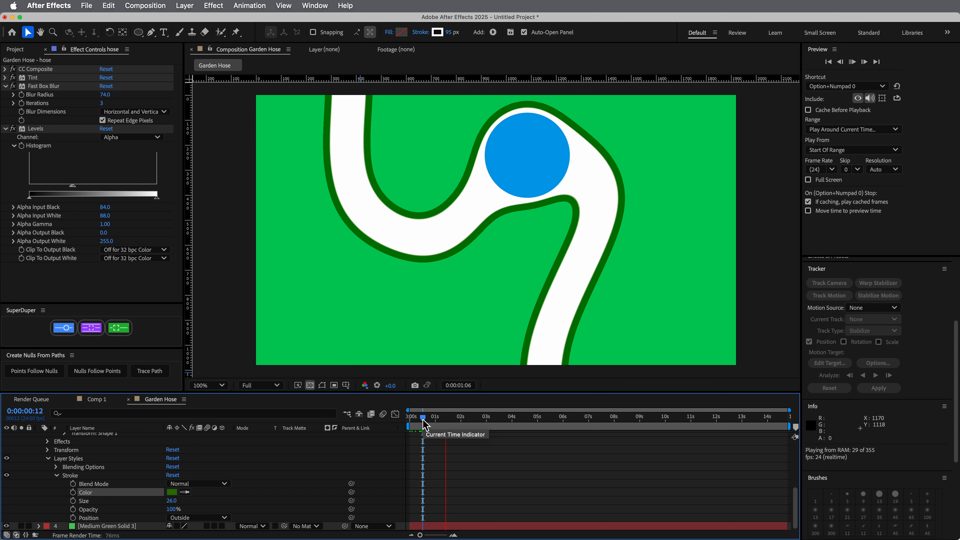
key(space)
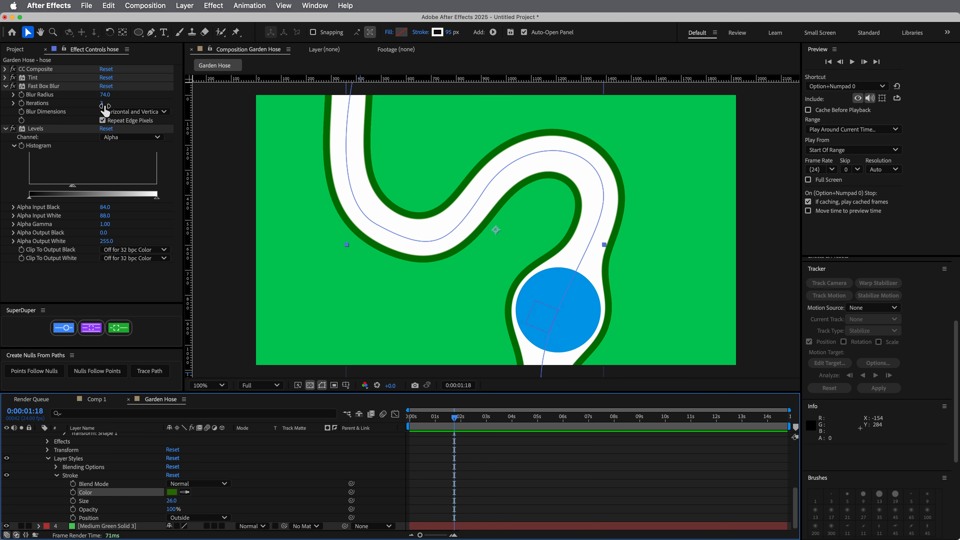
Lower the hose's Fast Box Blur radius to 55 and preview the animation from the start
drag(108, 94, 100, 95)
key(space)
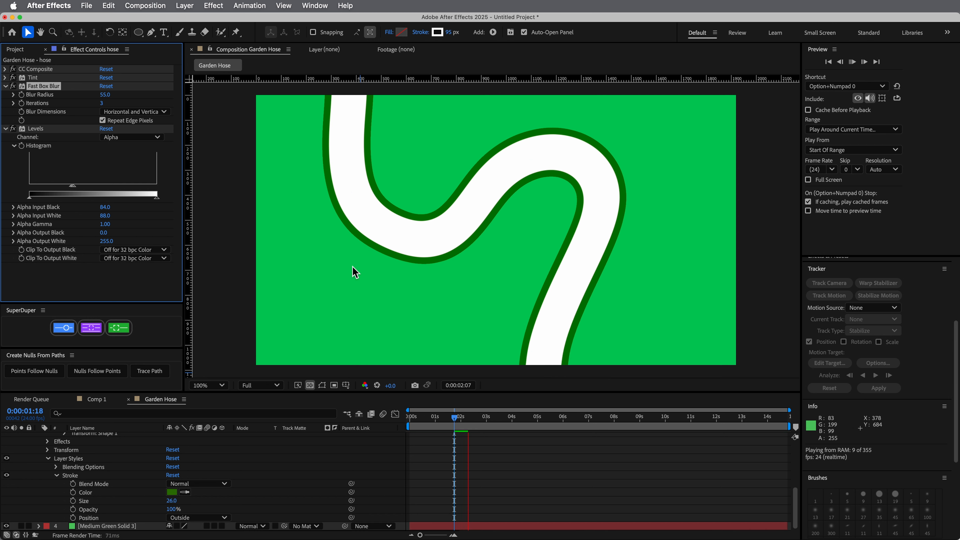
key(space)
drag(455, 420, 410, 421)
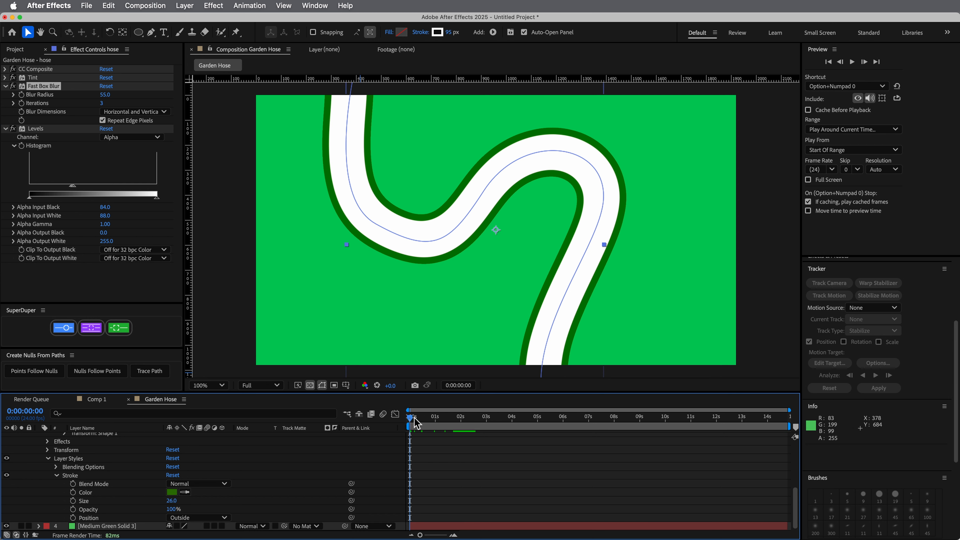
key(space)
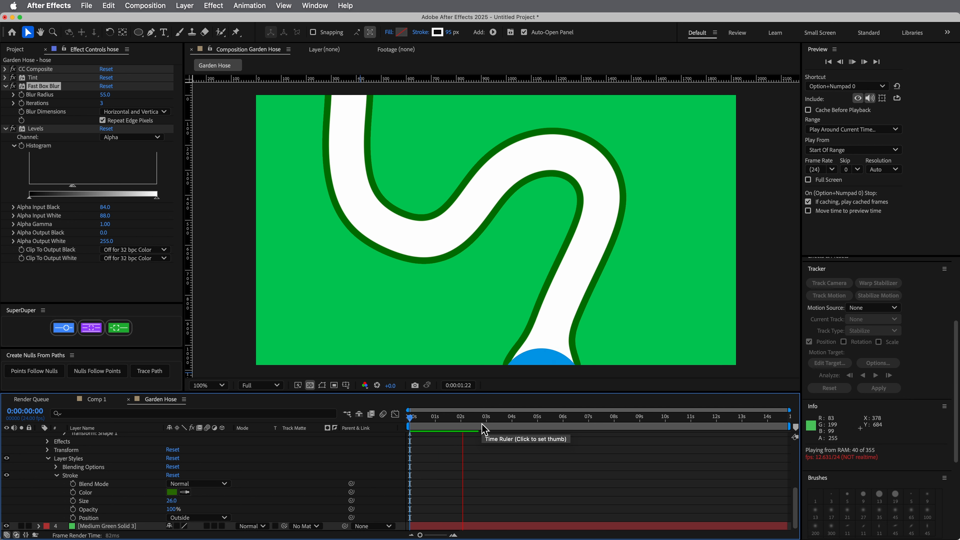
key(space)
Collapse the properties of the hose, water null and water buldge layers and clear the layer selection
scroll(74, 441, up, 5)
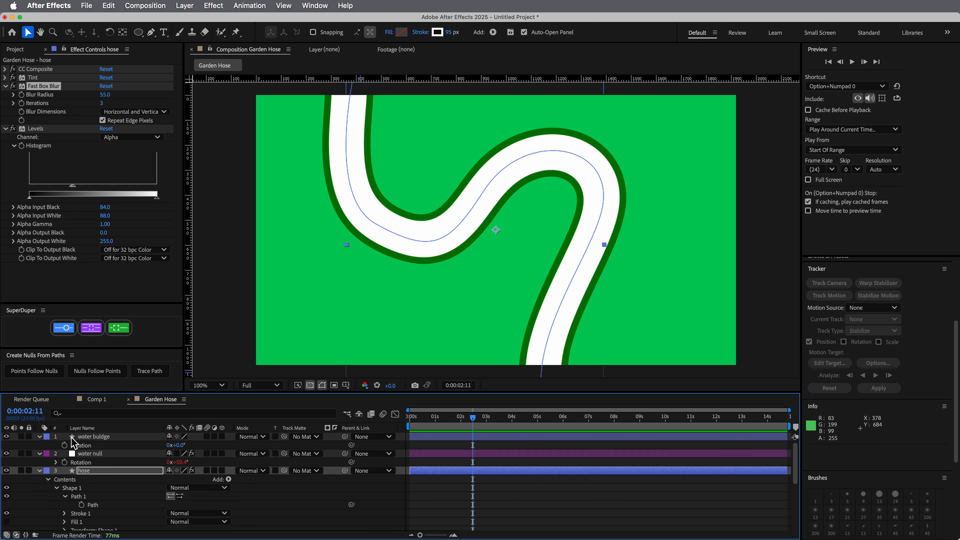
click(40, 471)
click(40, 454)
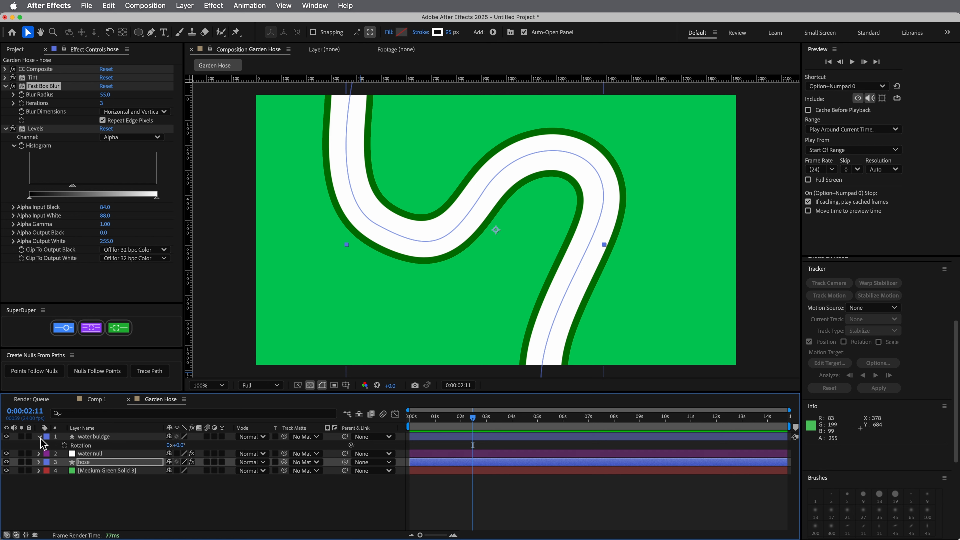
click(39, 436)
click(118, 480)
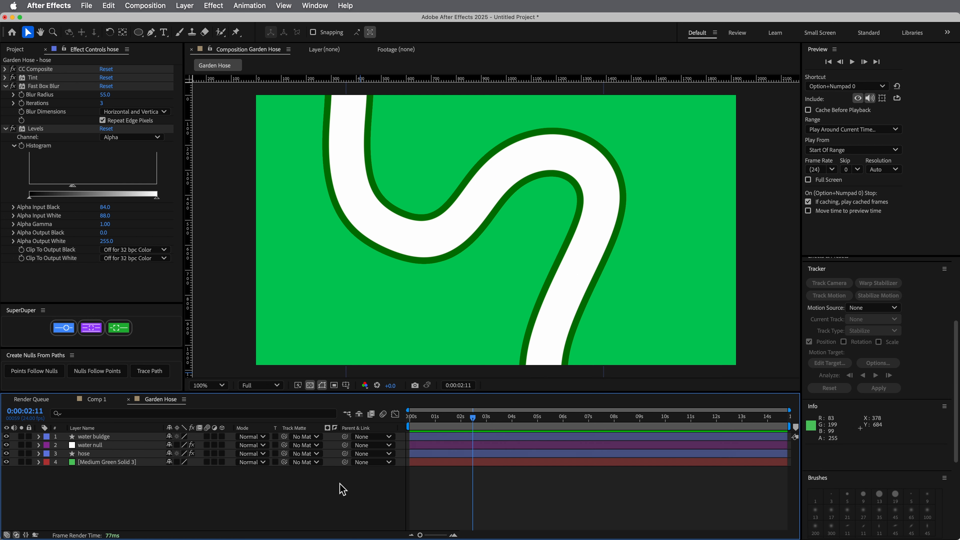
Turn on Loop in the water null's Trace Path effect and preview the animation from 0:00:00:12
drag(430, 419, 423, 418)
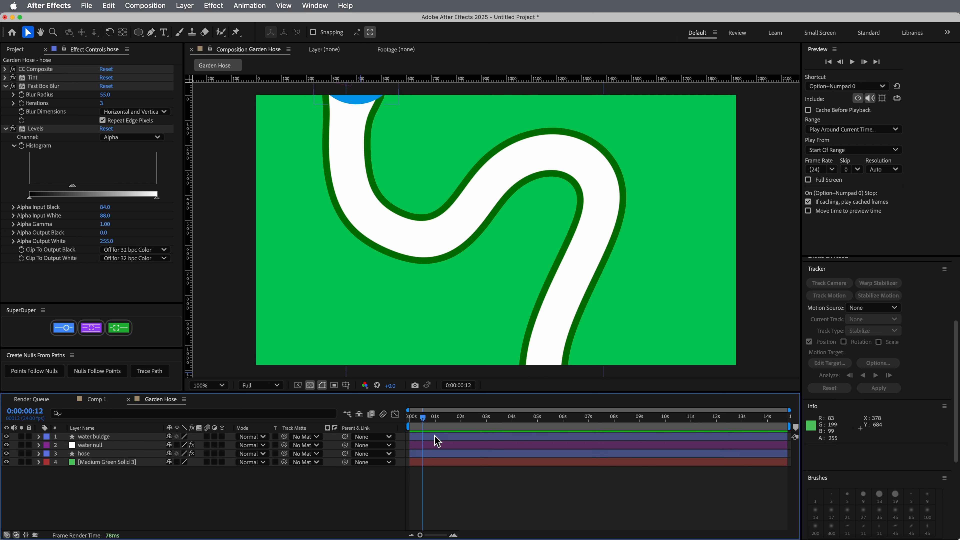
click(93, 446)
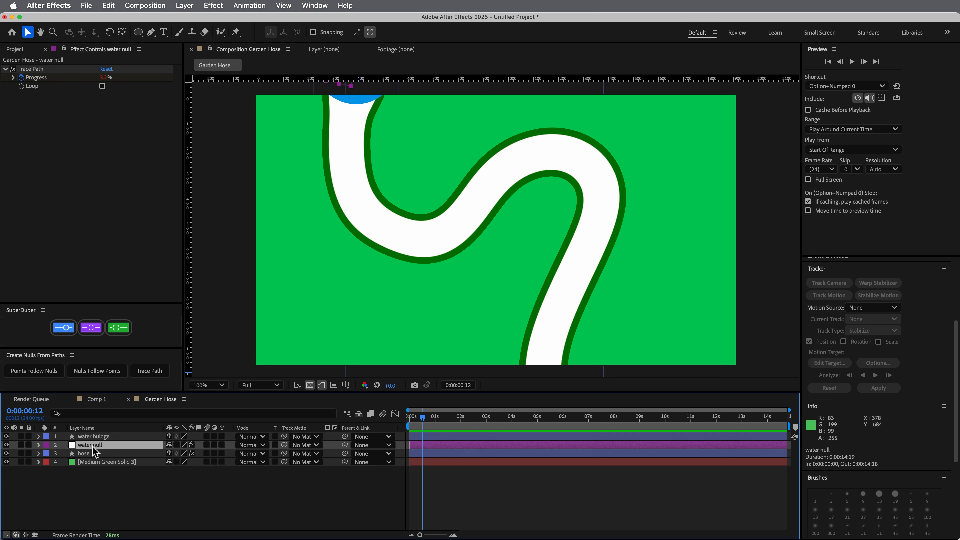
click(103, 86)
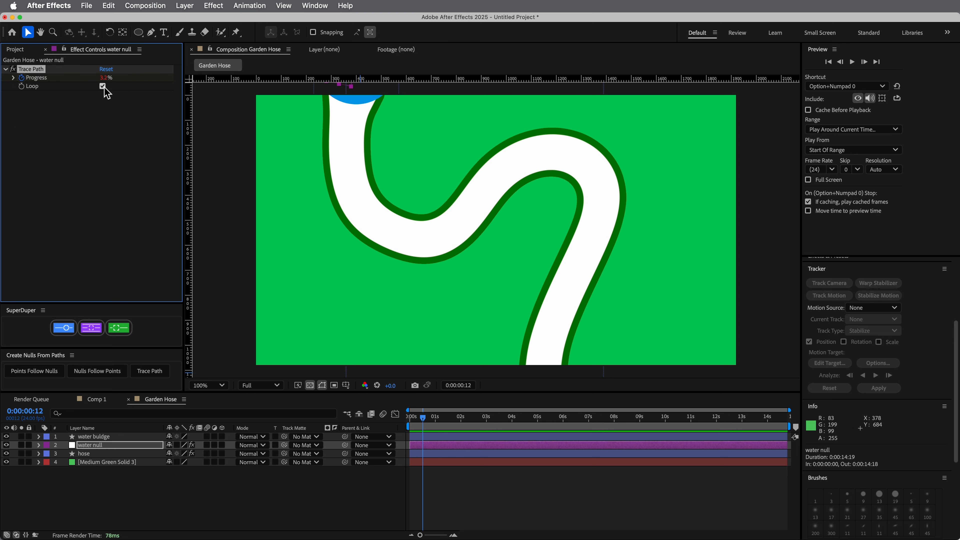
key(space)
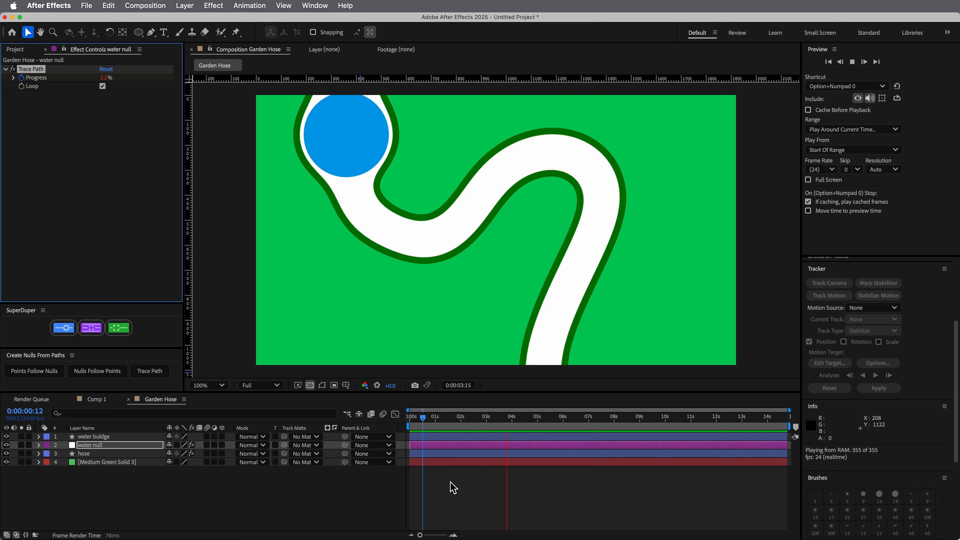
key(space)
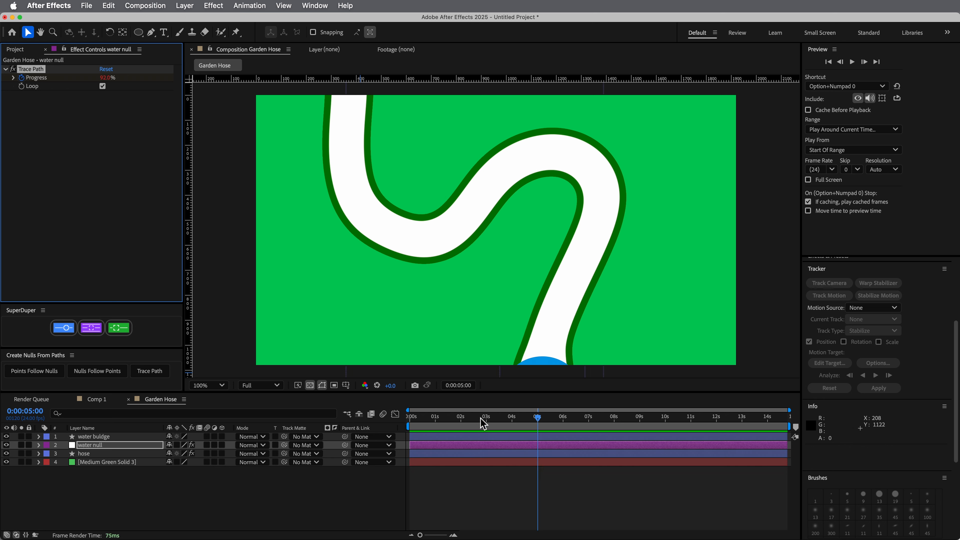
Go to 0:00:01:07 and duplicate the water buldge and water null layers together
drag(481, 418, 445, 417)
click(116, 490)
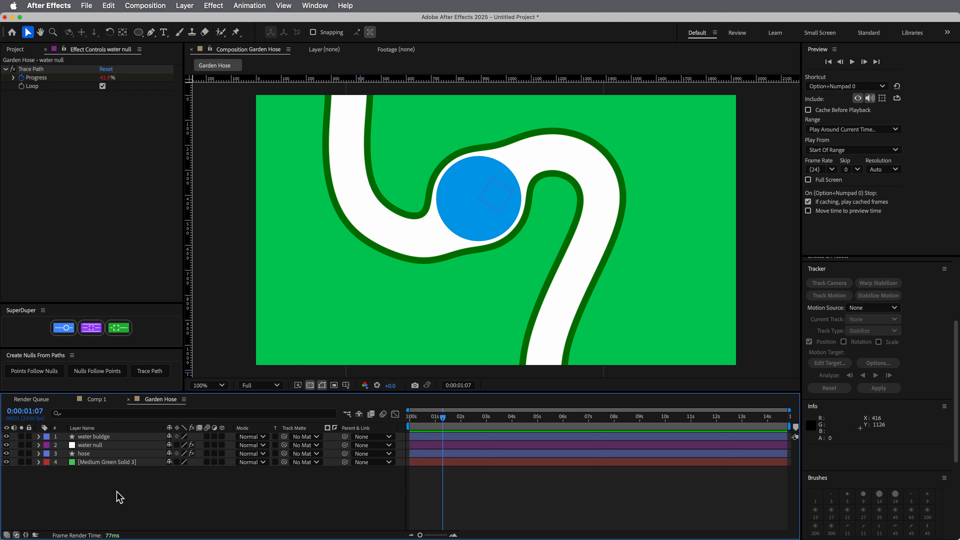
click(110, 440)
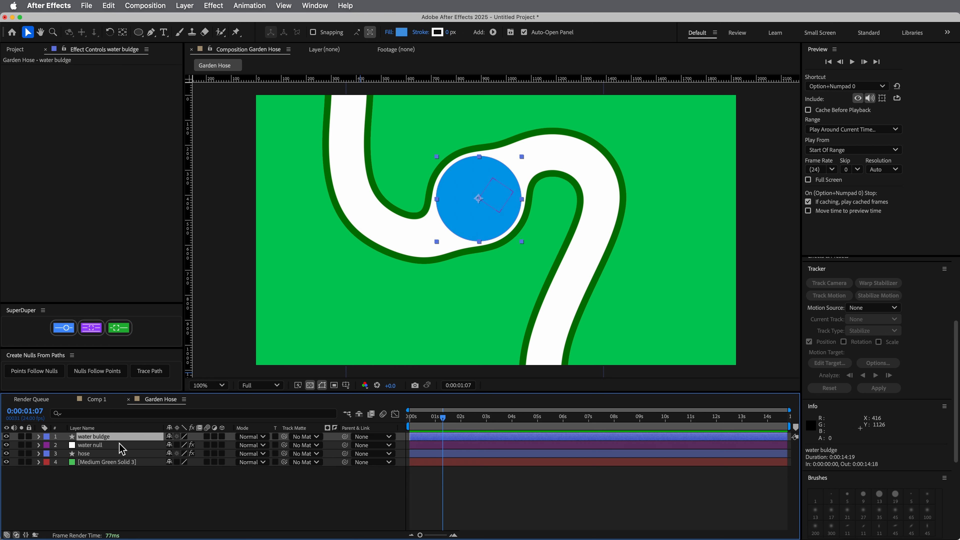
shift+click(109, 446)
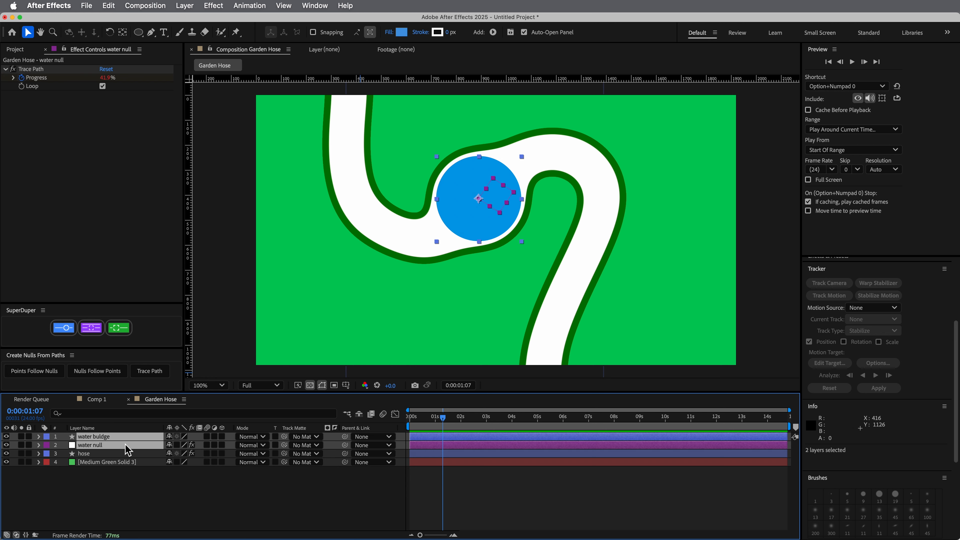
key(super+d)
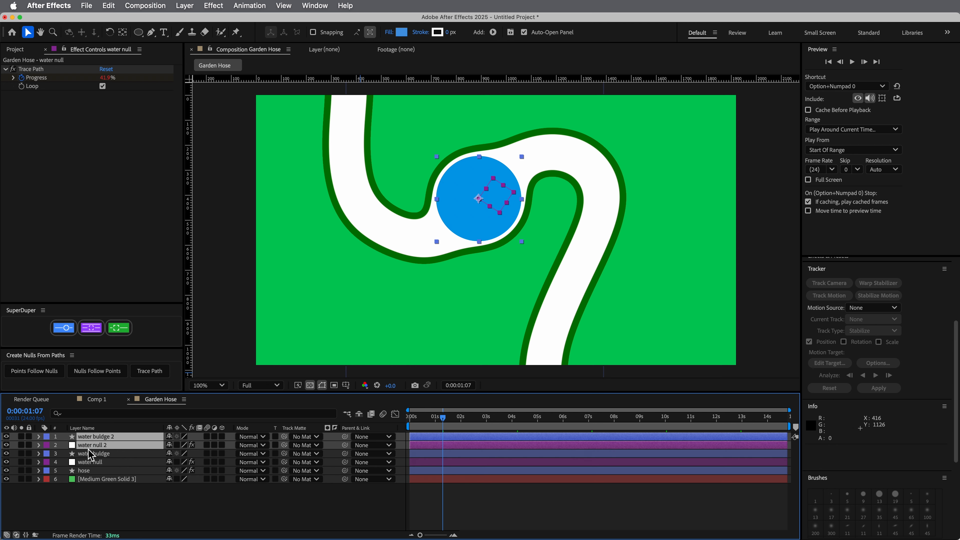
Label the duplicated water buldge 2 and water null 2 layers yellow and the original water buldge and water null layers red
click(55, 448)
click(87, 493)
click(94, 453)
shift+click(94, 462)
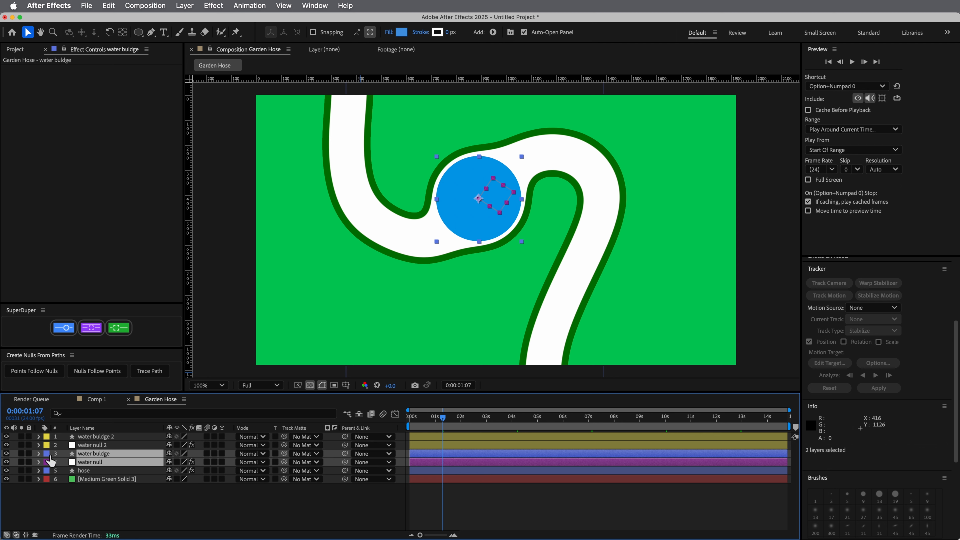
click(50, 461)
click(76, 498)
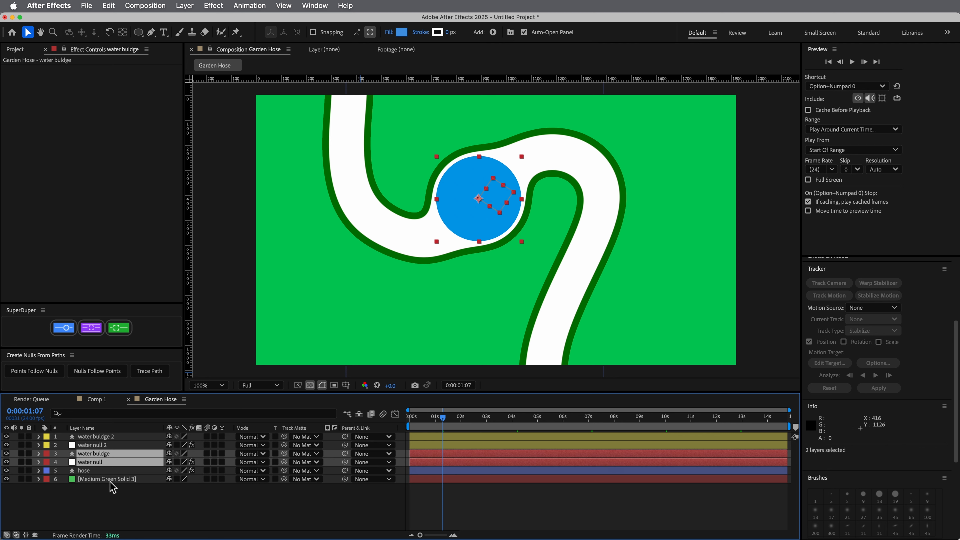
click(129, 523)
Reveal Position on water buldge 2 and water null 2, and link water buldge 2's Position to water null 2's Position
click(104, 439)
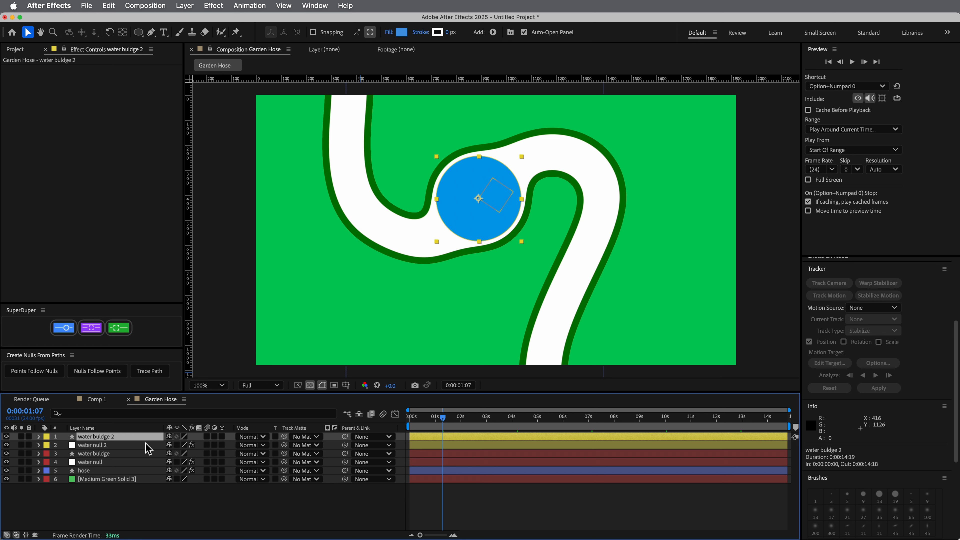
key(p)
click(94, 454)
key(p)
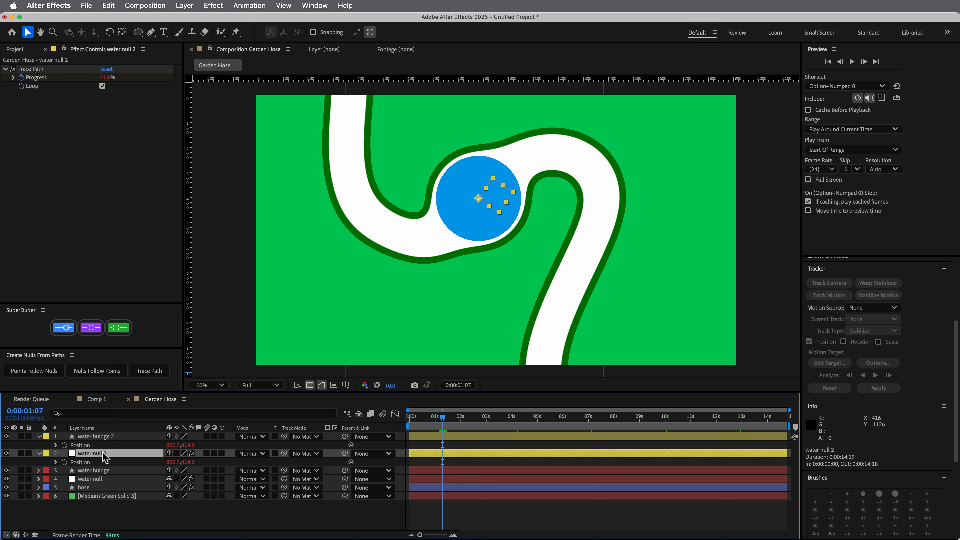
key(F2)
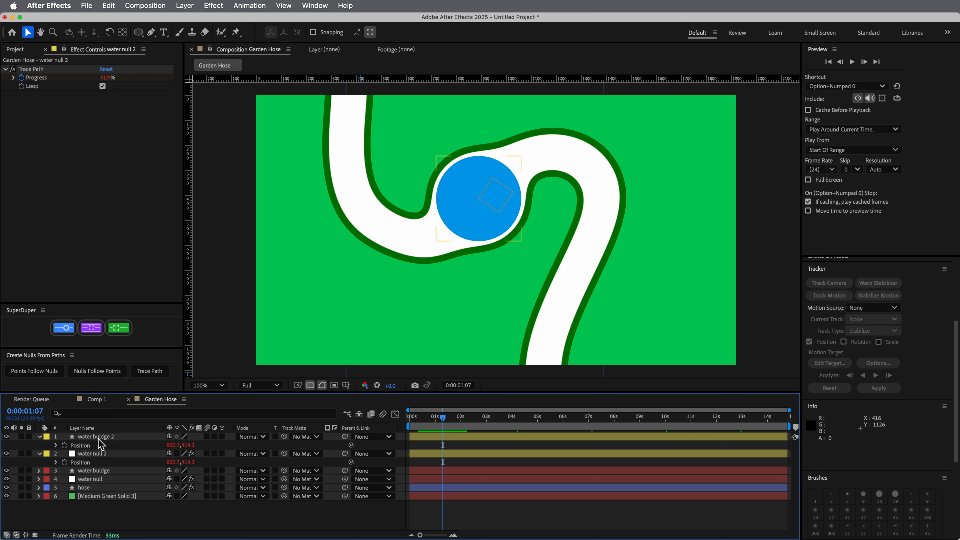
drag(352, 445, 107, 470)
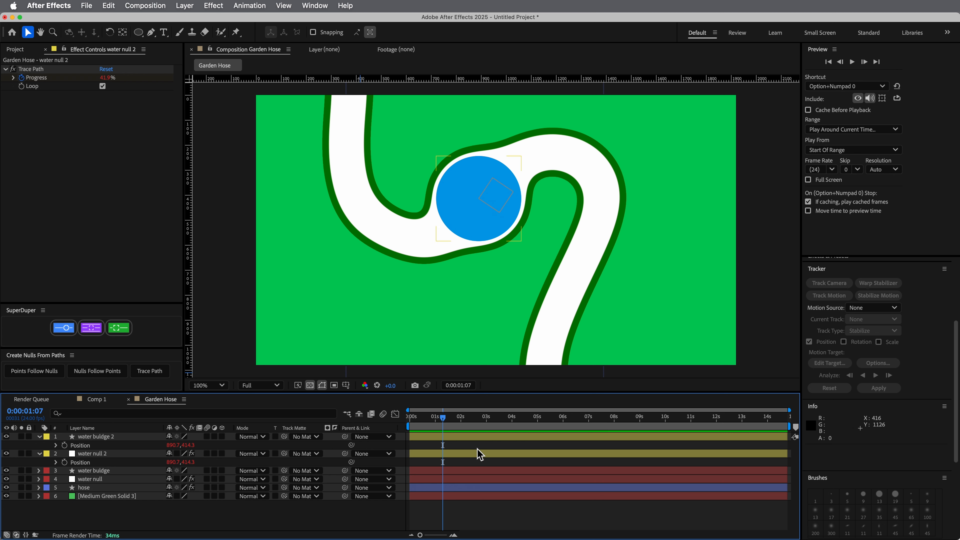
Shift water null 2's Trace Path Progress keyframes to start at 0:00:00:16, preview the offset from the start and stop at 0:00:02:01
click(442, 455)
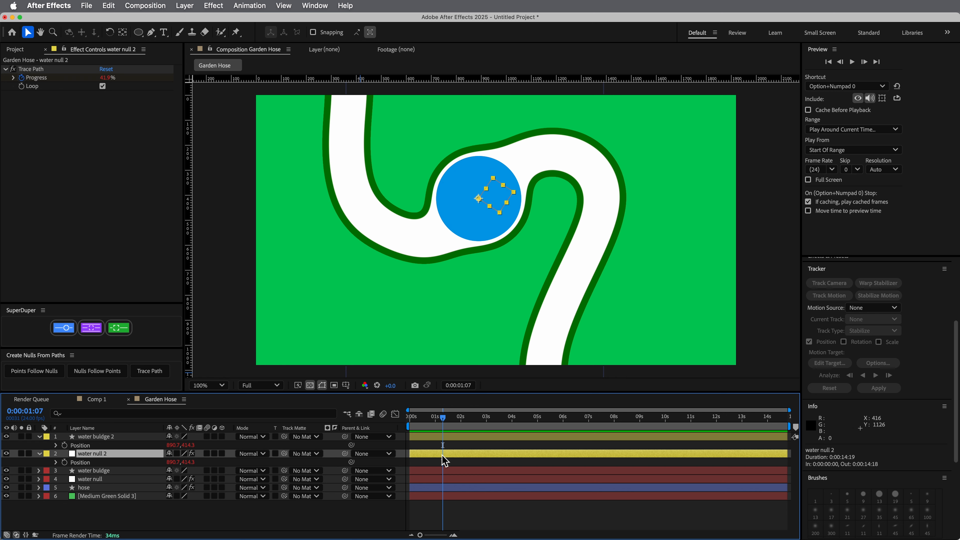
key(u)
mouse_move(514, 474)
mouse_down()
mouse_move(412, 475)
mouse_move(438, 473)
mouse_move(422, 474)
mouse_move(430, 478)
mouse_up()
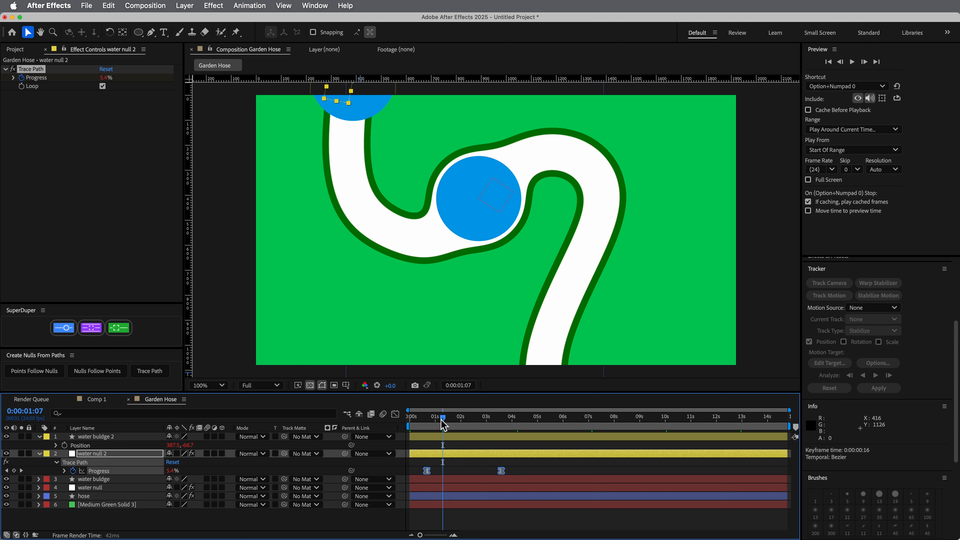
drag(443, 419, 414, 424)
key(space)
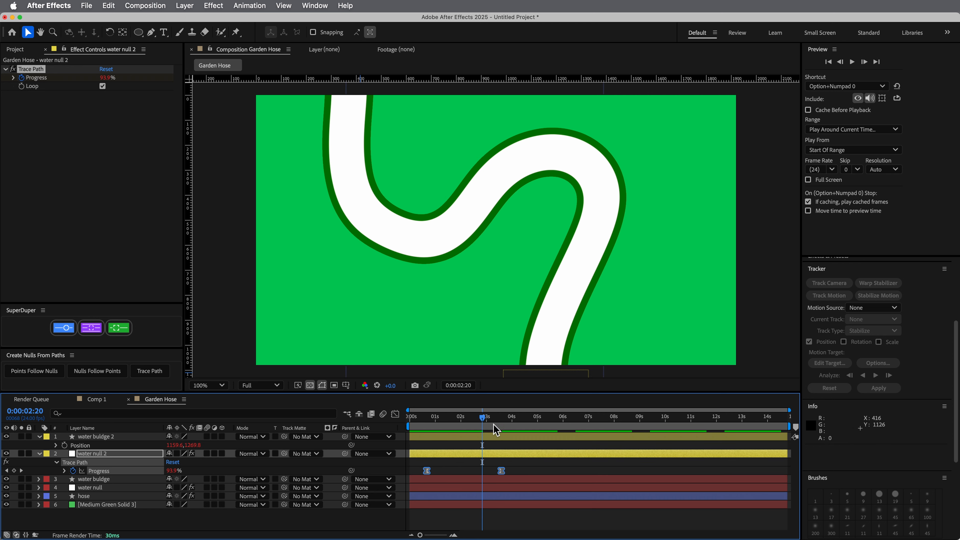
click(457, 427)
drag(458, 426, 461, 426)
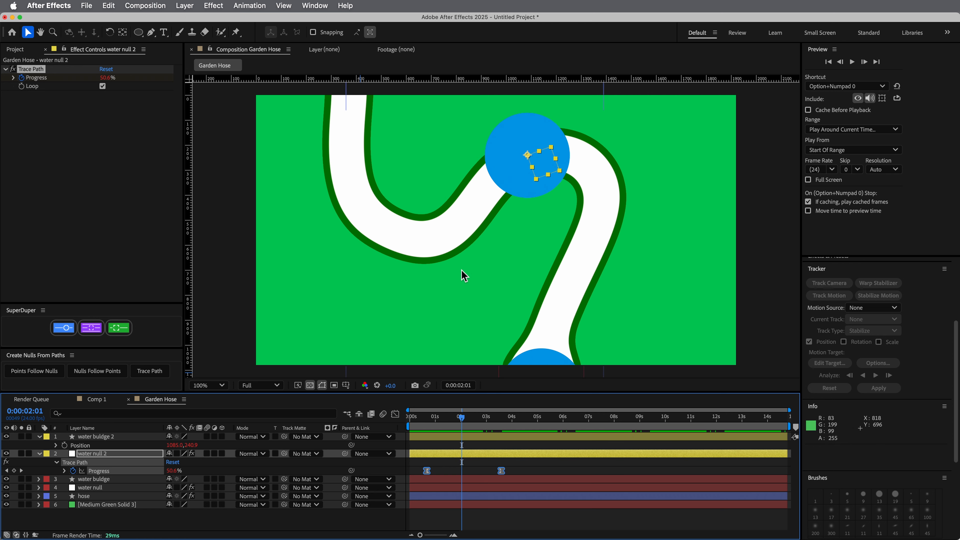
Duplicate the hose's CC Composite effect and set the copy's Top Layer to water buldge 2
click(93, 497)
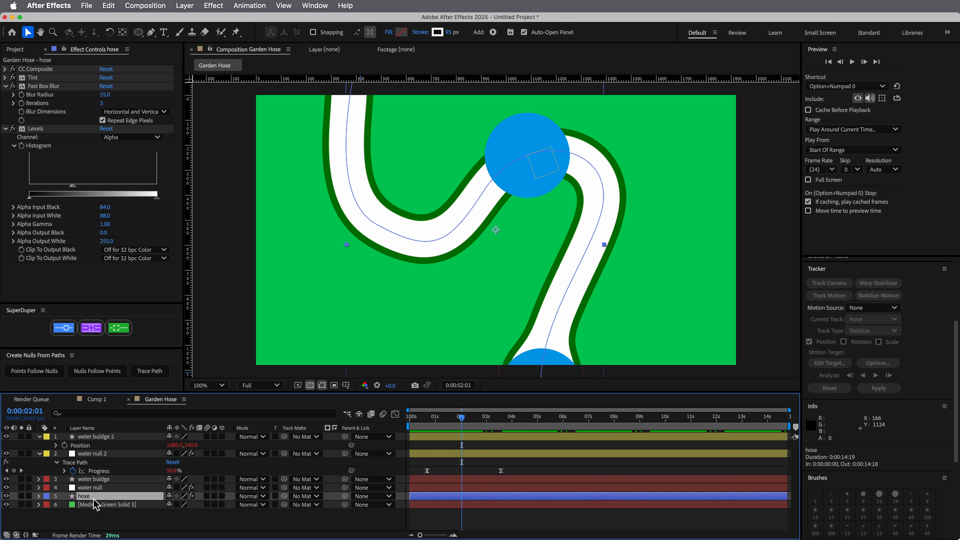
click(5, 129)
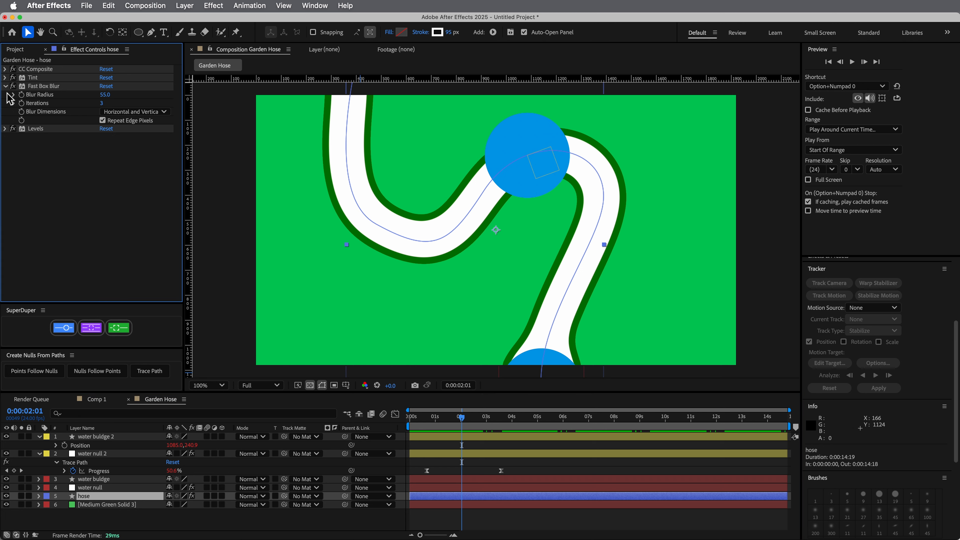
click(6, 86)
click(40, 71)
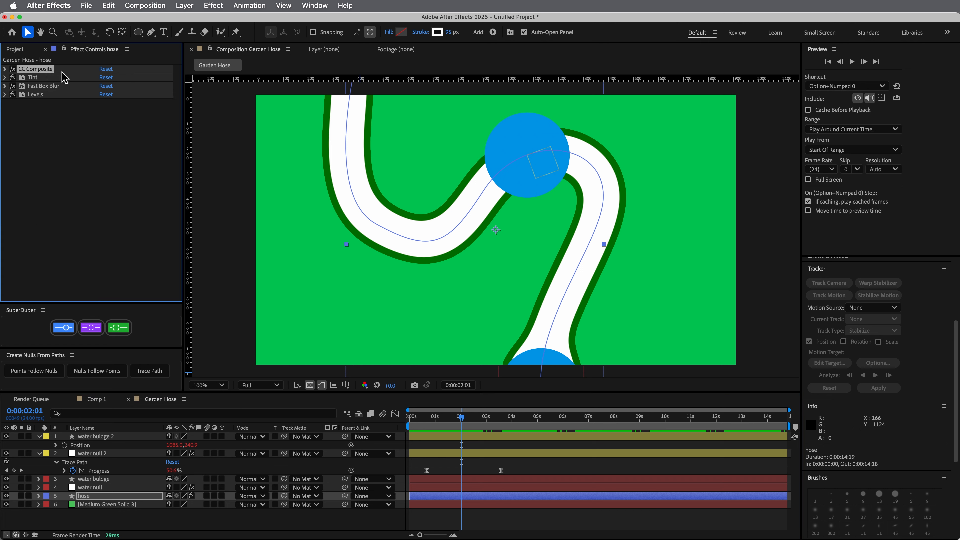
key(super+d)
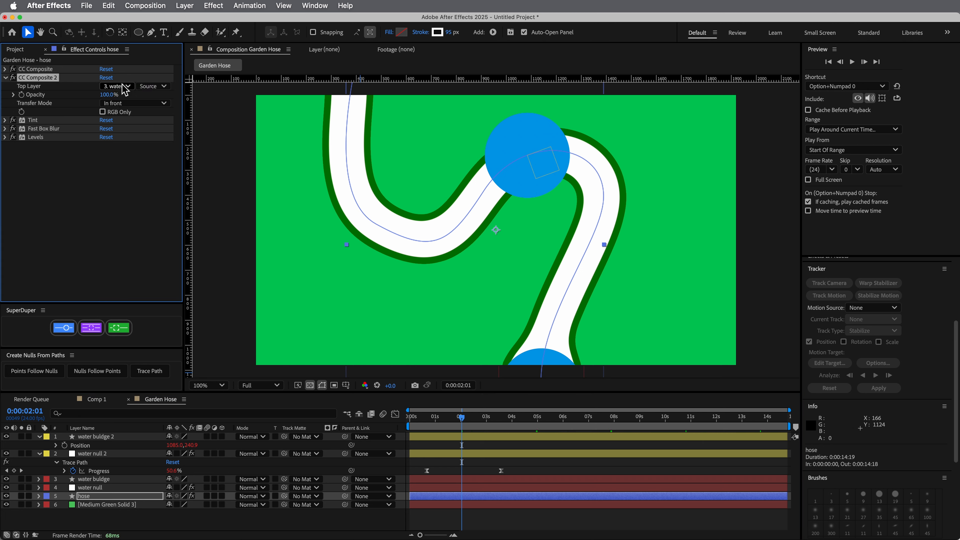
click(125, 90)
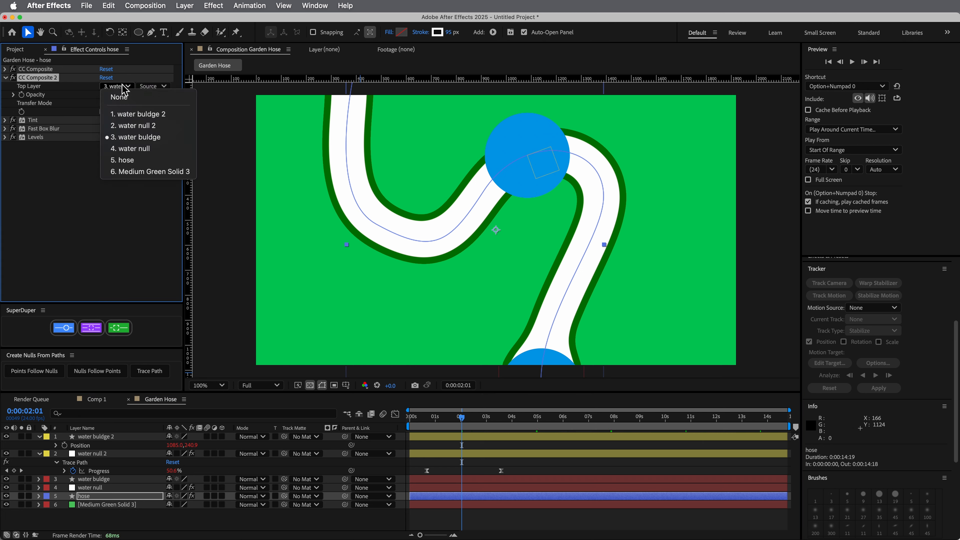
click(144, 115)
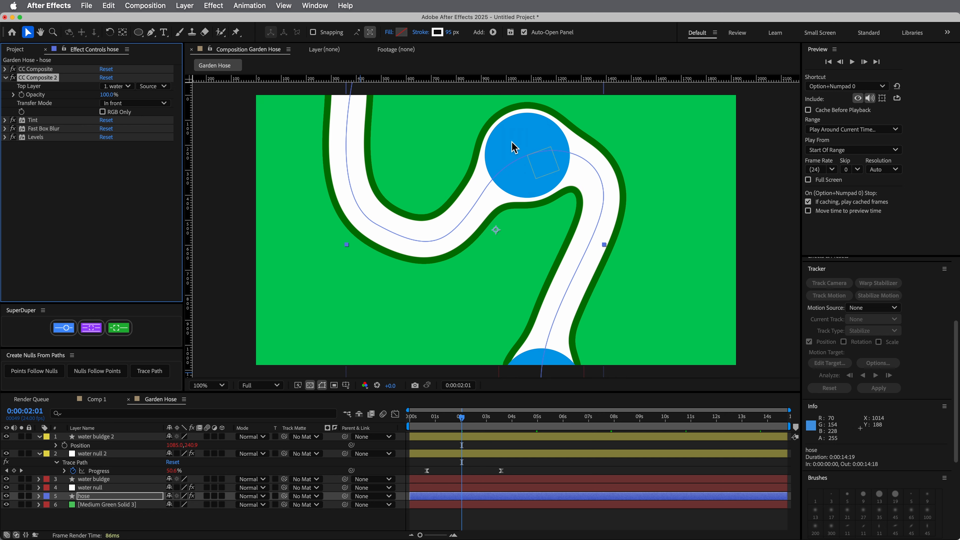
Preview the hose with both travelling bulges from the start and scrub to 0:00:01:21
drag(463, 428, 410, 421)
key(space)
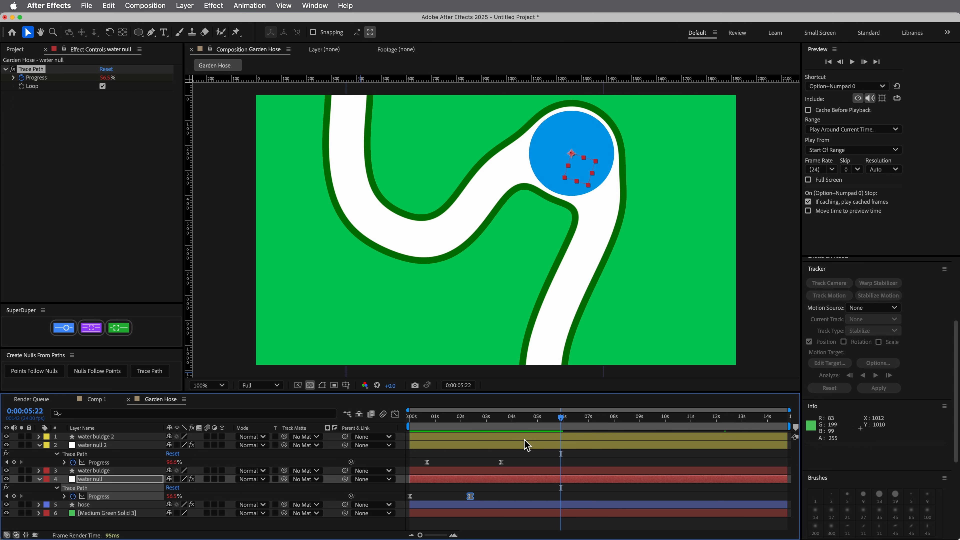
key(space)
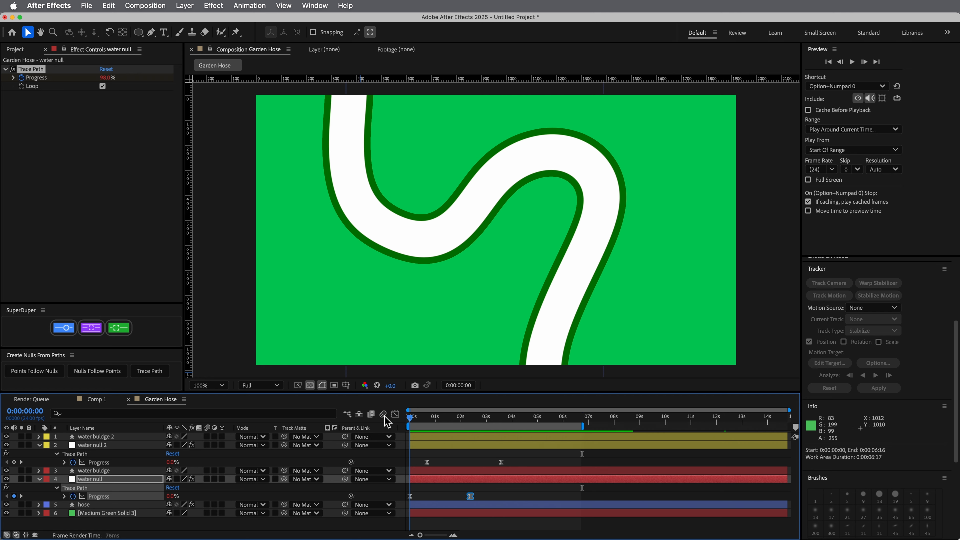
key(space)
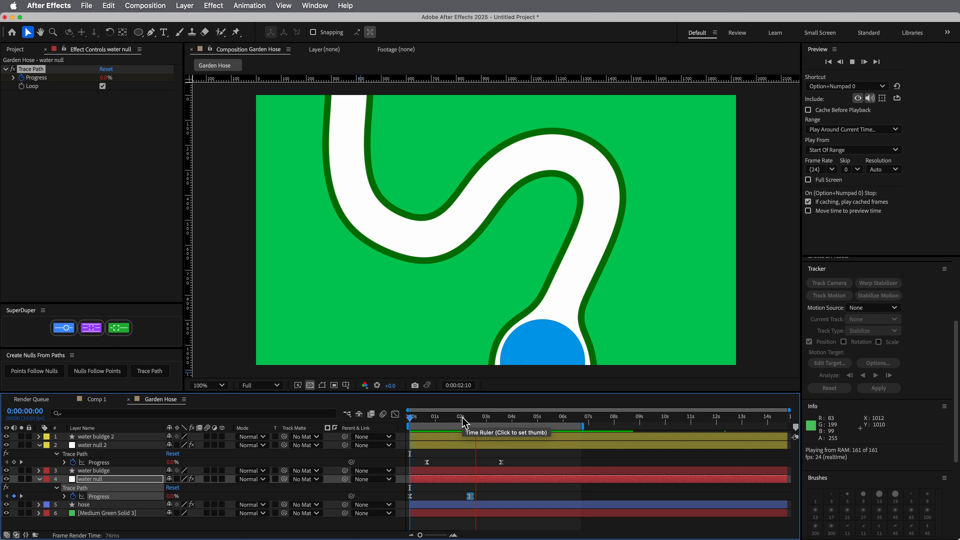
key(space)
key(space)
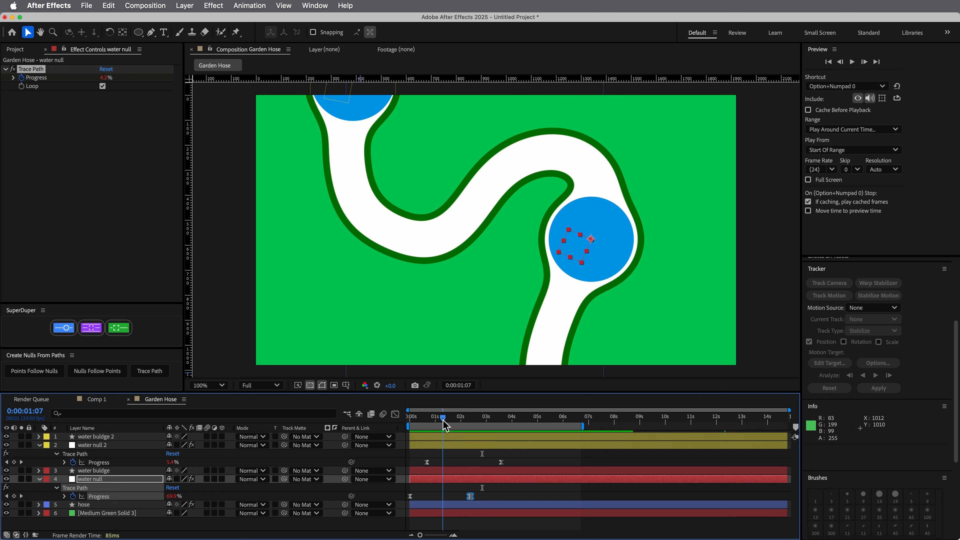
click(456, 418)
drag(458, 426, 460, 427)
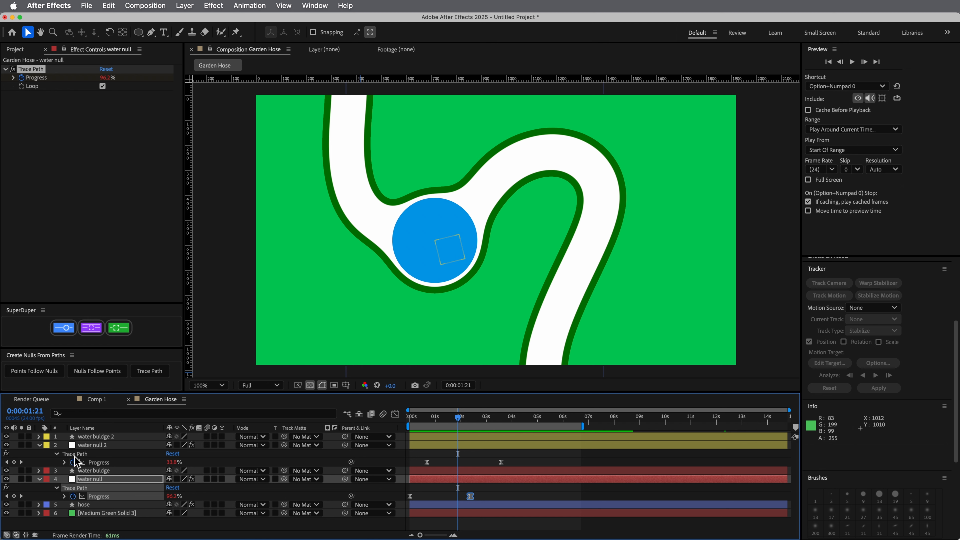
Collapse the revealed properties of the water null 2 and water null layers and select water buldge 2
click(40, 447)
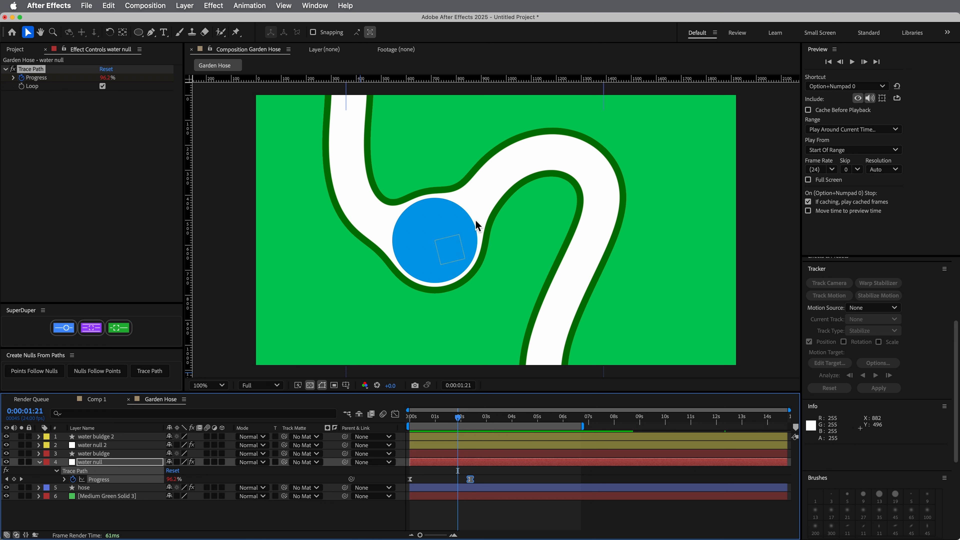
click(108, 438)
click(104, 454)
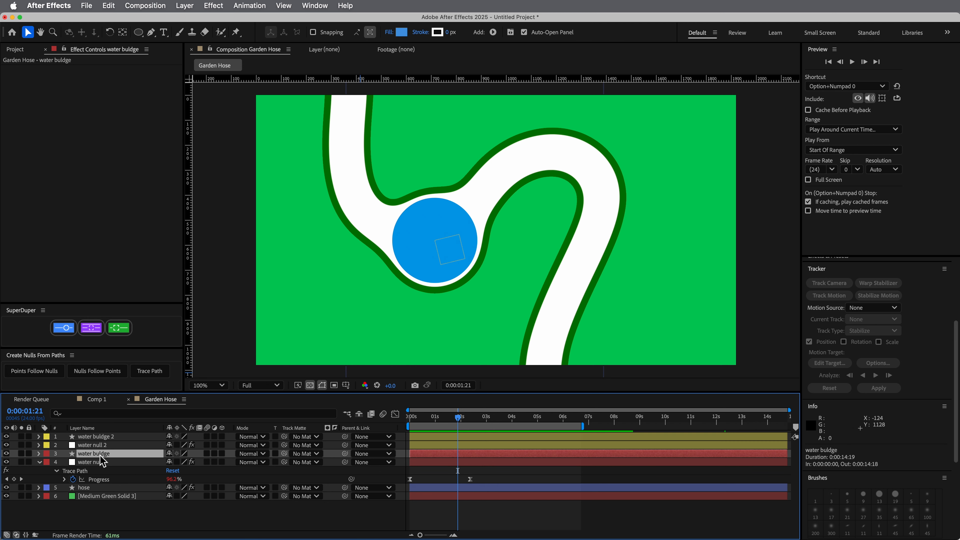
click(106, 438)
click(40, 462)
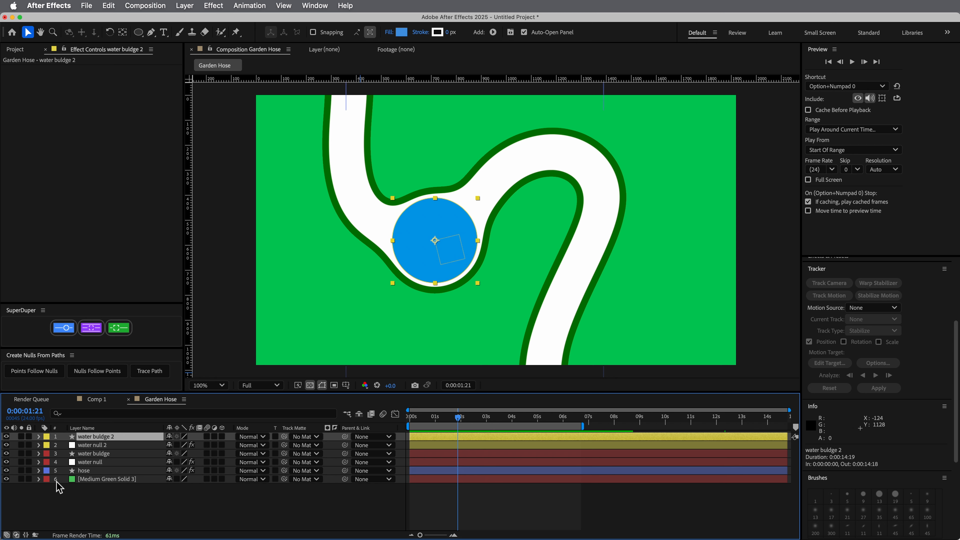
Reveal the Anchor Point property of the water buldge 2 and water buldge layers
click(116, 455)
click(116, 437)
key(a)
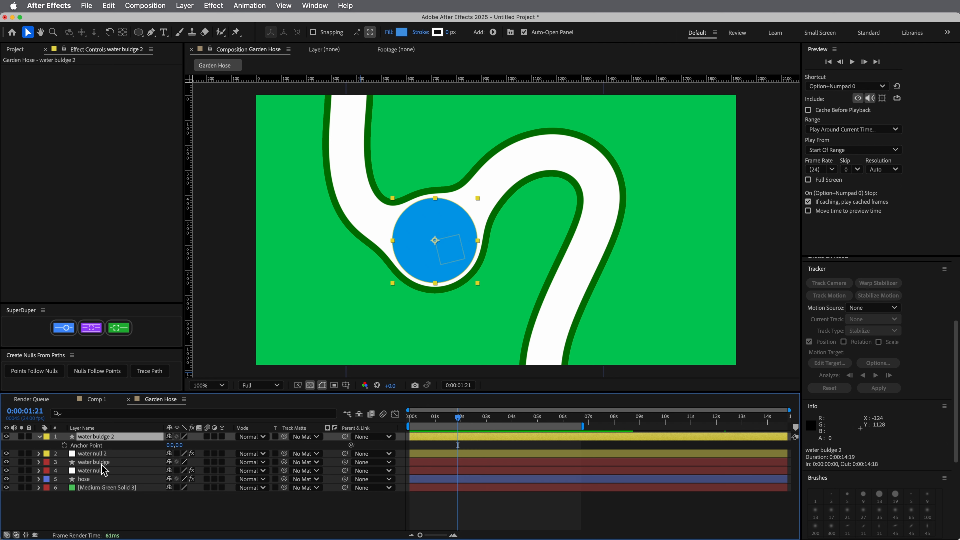
click(101, 463)
key(a)
Add the expression transform.position.velocity/20 to water buldge 2's Anchor Point and scrub around 0:00:01:20 to check the bulge
click(98, 448)
key(alt+shift+equal)
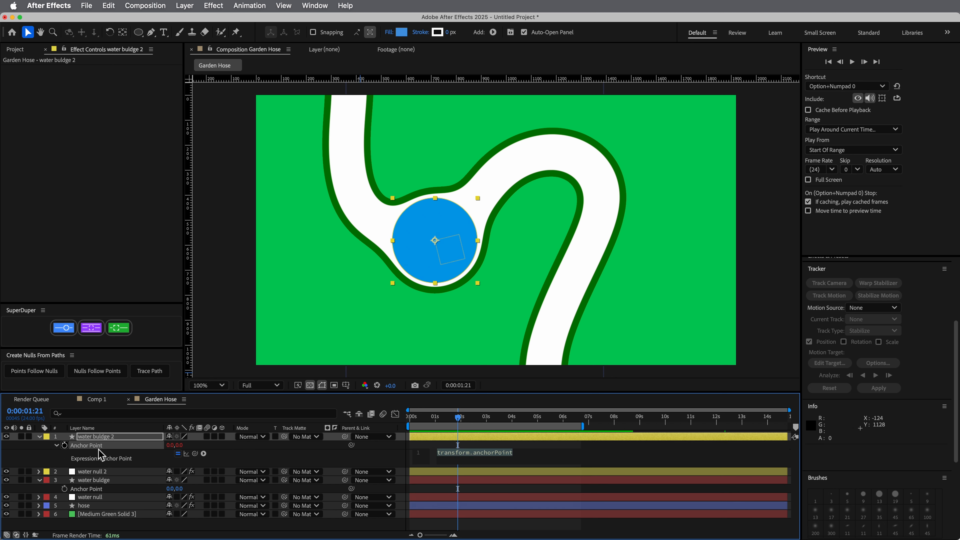
text(transof)
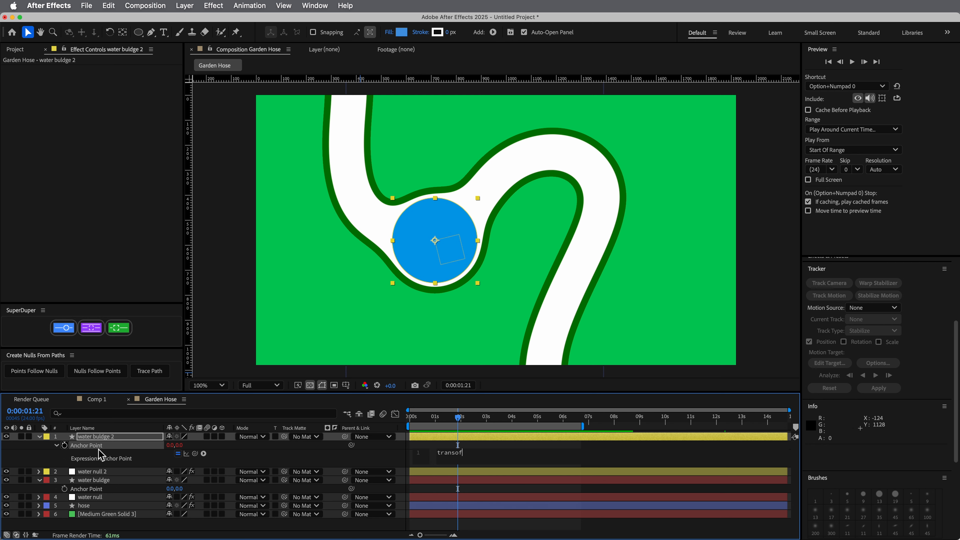
key(BackSpace)
key(BackSpace)
text(form.position.velocity)
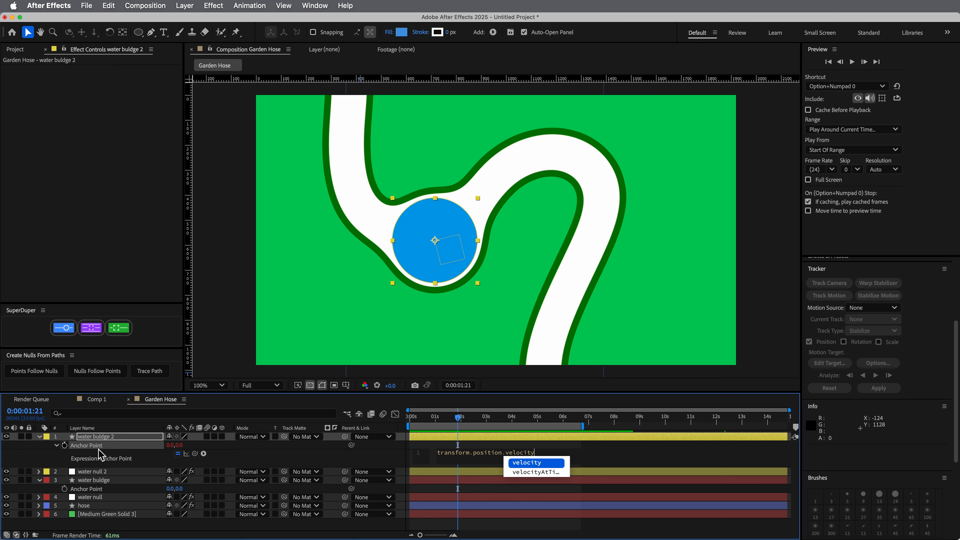
text(/20)
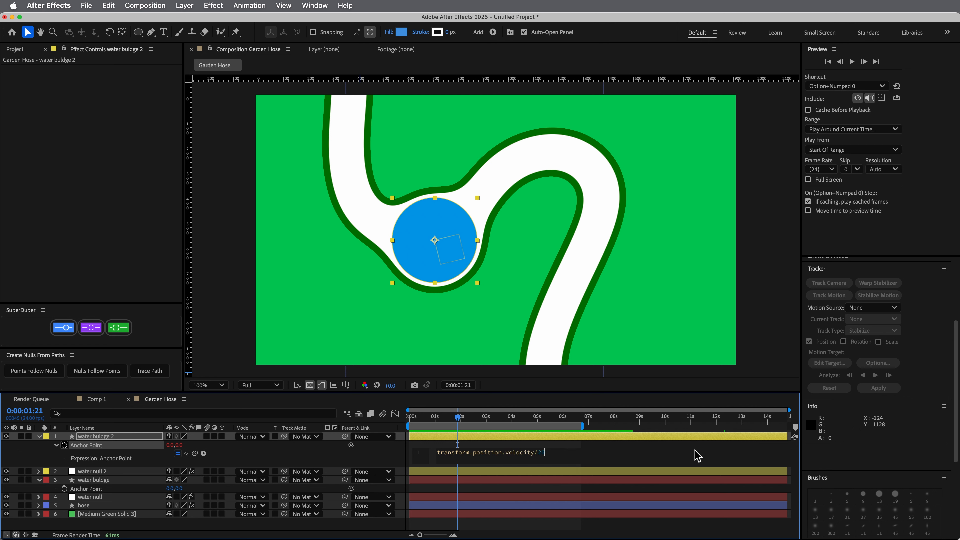
click(490, 438)
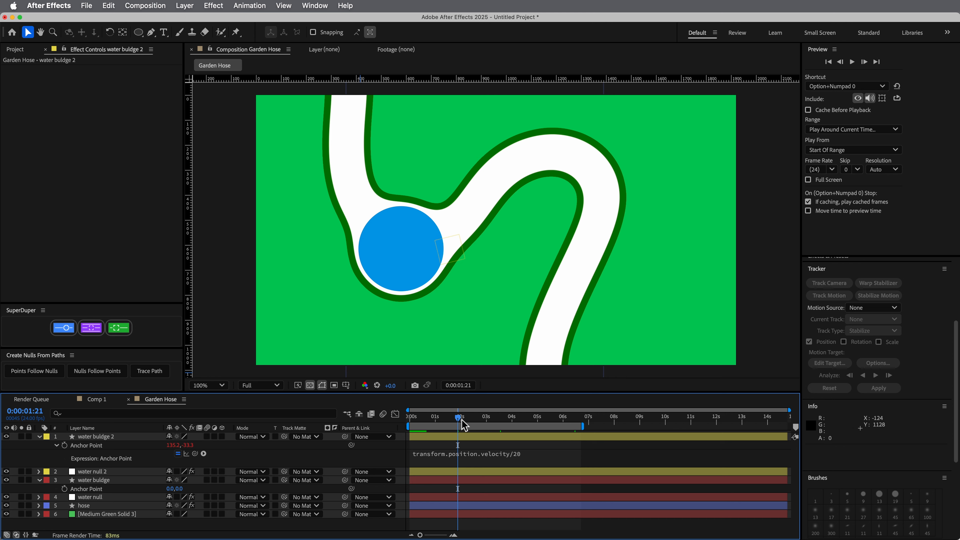
mouse_move(462, 420)
mouse_down()
mouse_move(445, 419)
mouse_move(465, 423)
mouse_up()
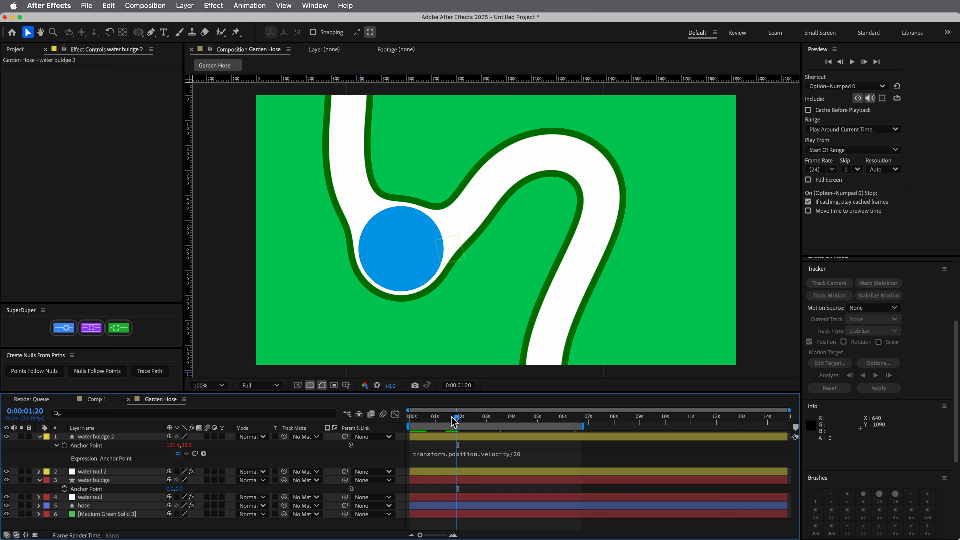
Compare water buldge 2 with its Anchor Point expression disabled and enabled at 0:00:01:22 and 0:00:02:03
mouse_move(459, 420)
mouse_down()
mouse_move(470, 422)
mouse_move(459, 423)
mouse_up()
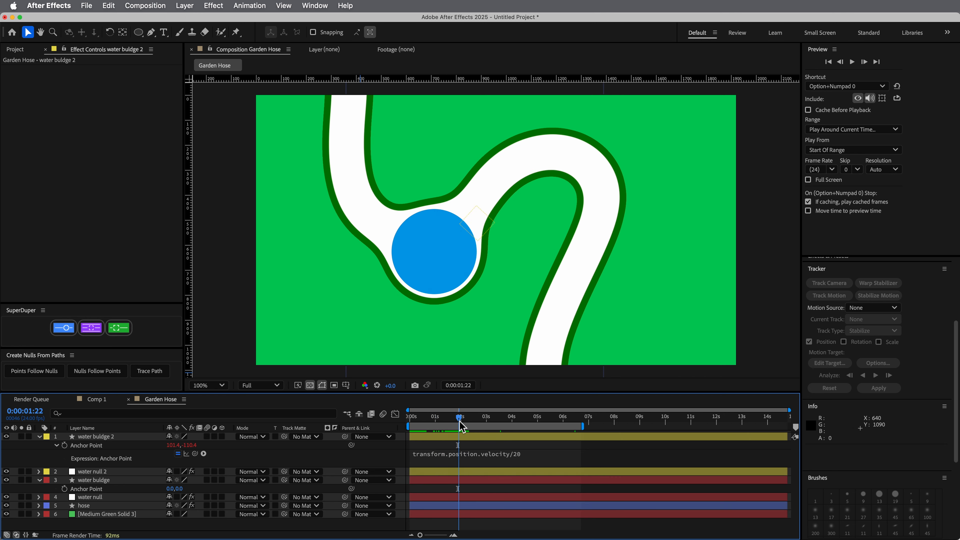
click(179, 455)
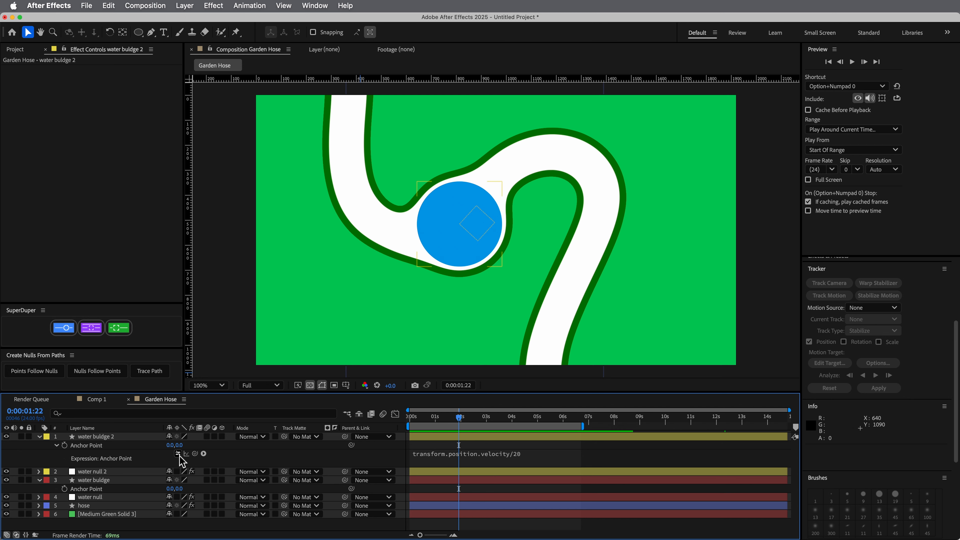
click(179, 455)
click(178, 454)
click(178, 455)
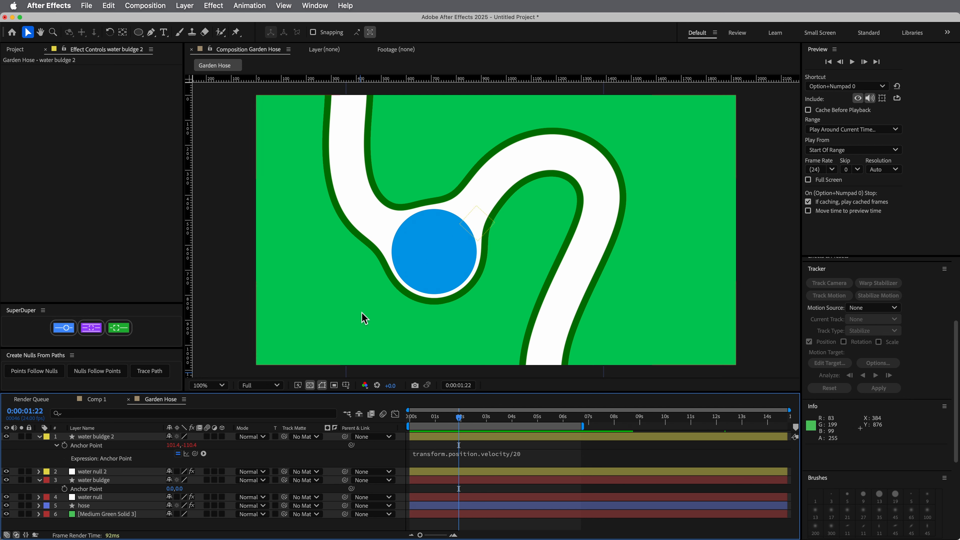
drag(460, 422, 464, 421)
click(179, 455)
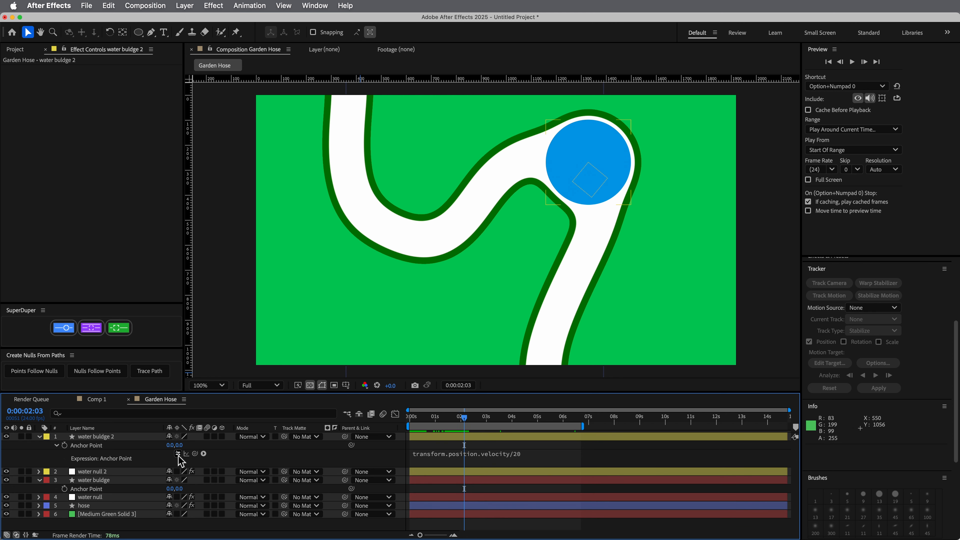
click(178, 454)
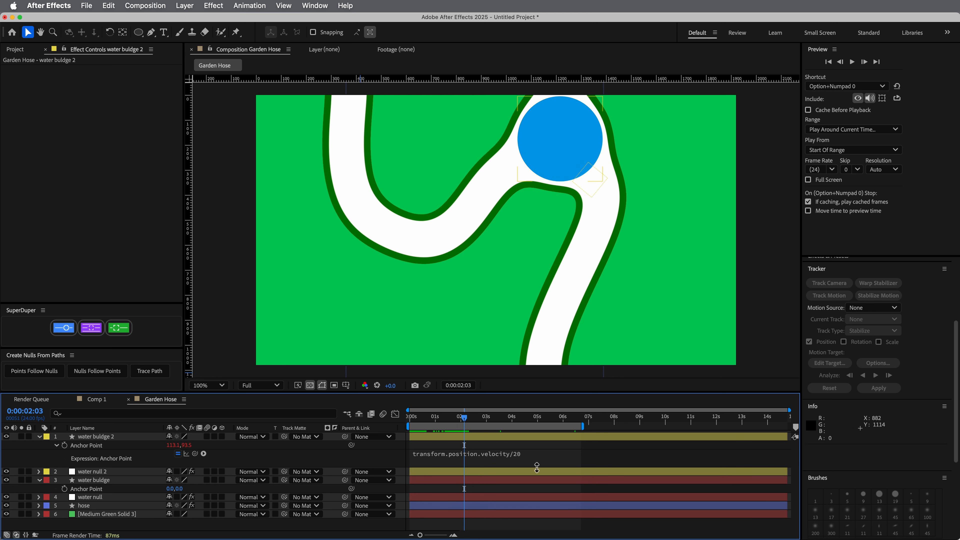
Try velocity divisors of 50 and 500 in water buldge 2's Anchor Point expression
click(556, 458)
click(557, 459)
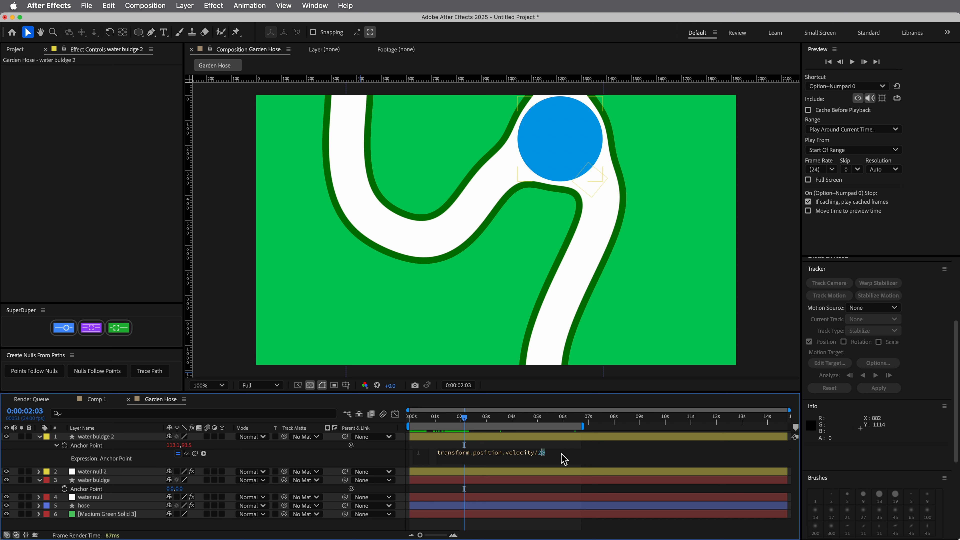
text(50)
key(KP_Enter)
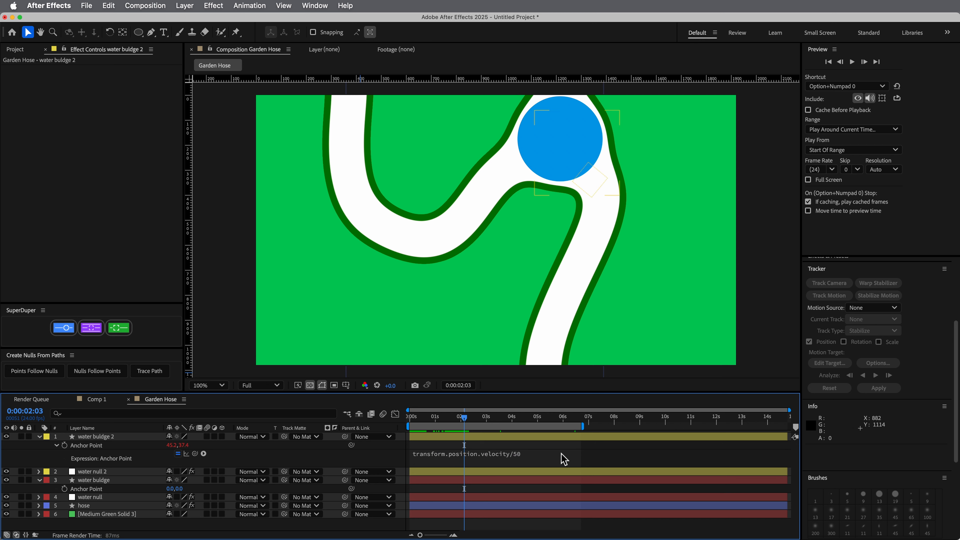
click(565, 459)
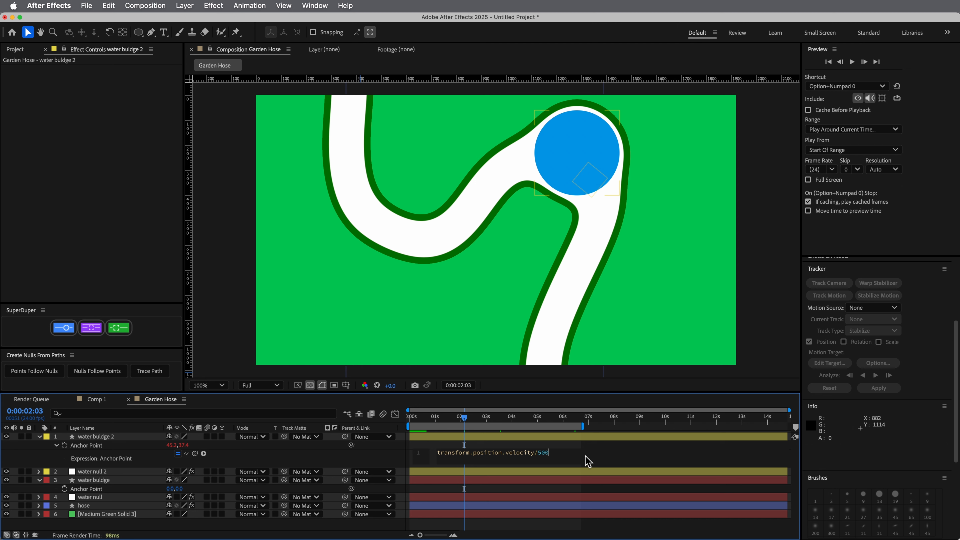
click(619, 498)
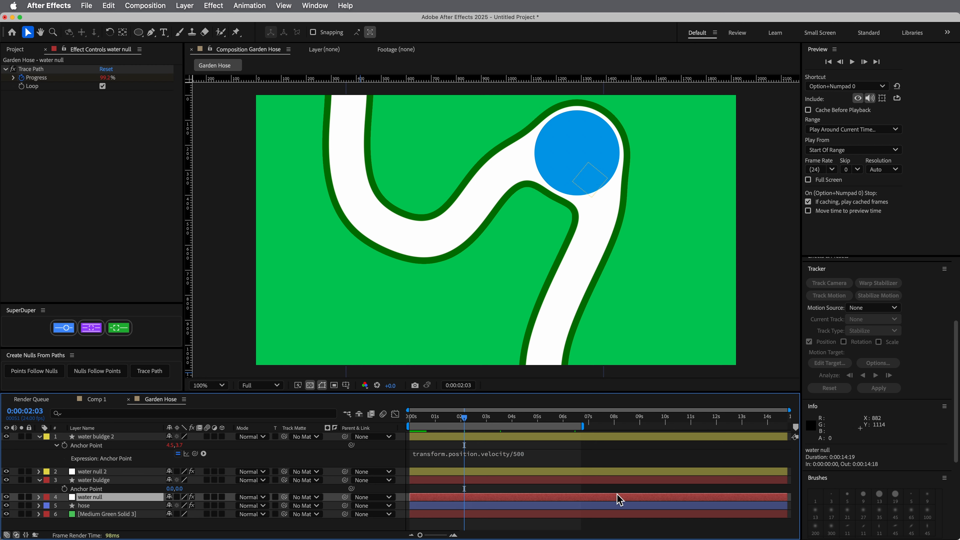
Try transform.position.velocity/10 as water buldge 2's Anchor Point expression and scrub to around 0:00:02:11 to check the bulge's lag
click(565, 457)
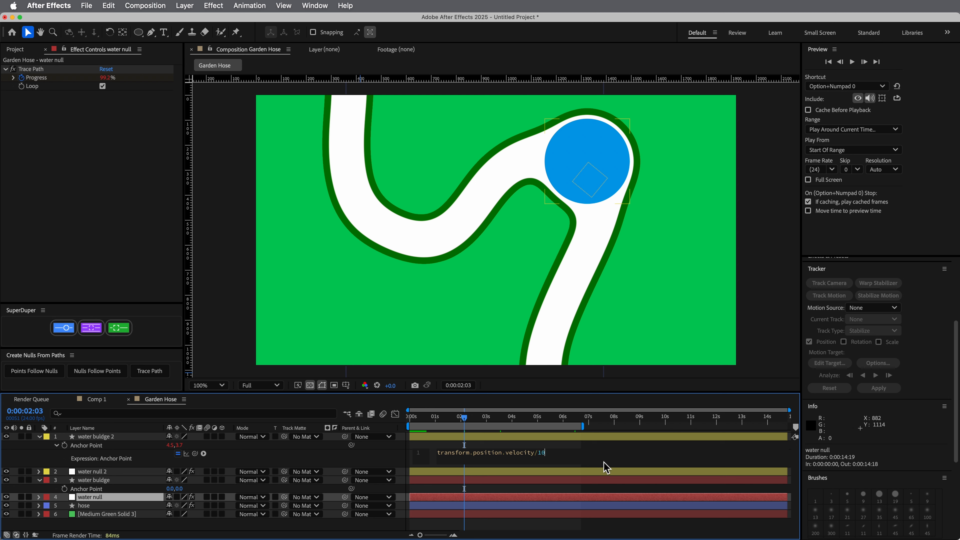
click(604, 488)
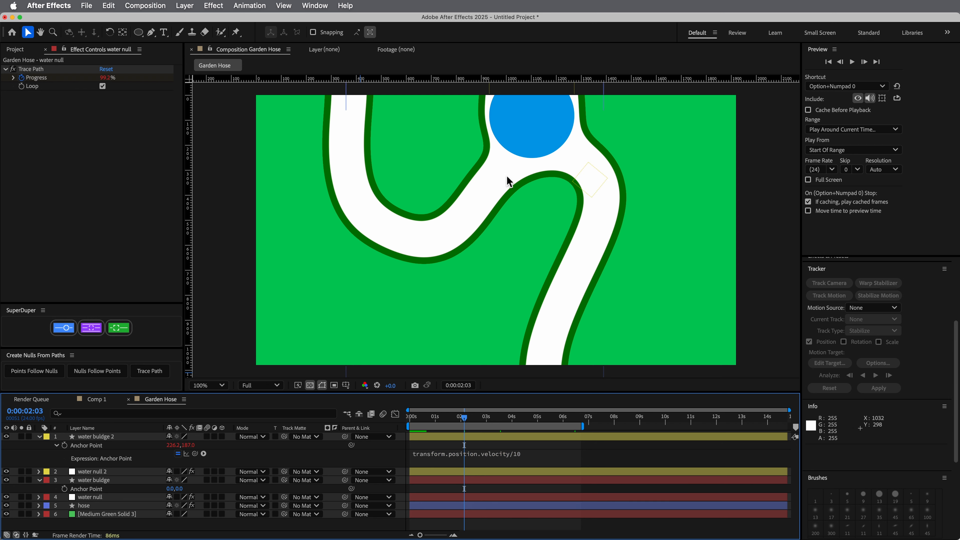
mouse_move(453, 424)
mouse_down()
mouse_move(439, 423)
mouse_move(472, 424)
mouse_up()
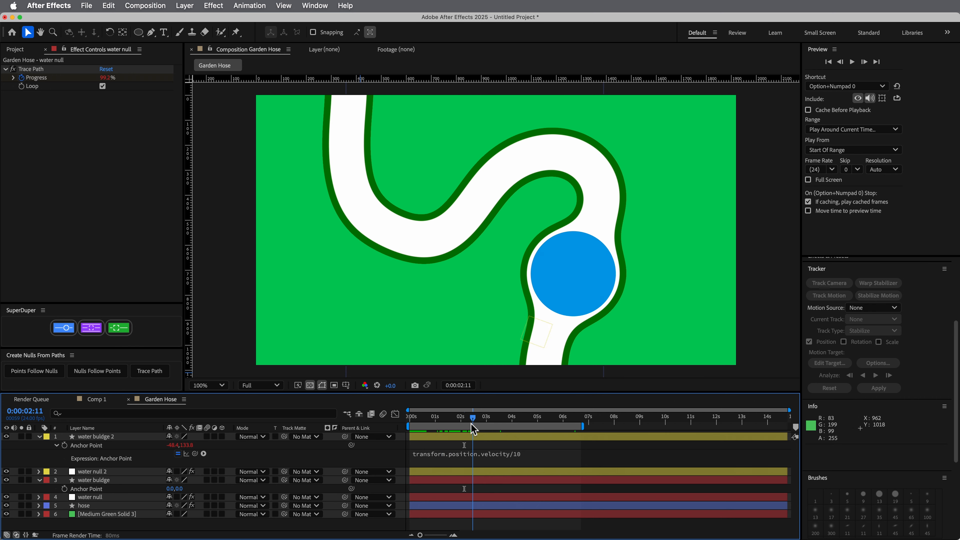
Set water buldge 2's Anchor Point expression to transform.position.velocity/30 and copy the same expression to water buldge's Anchor Point
click(565, 454)
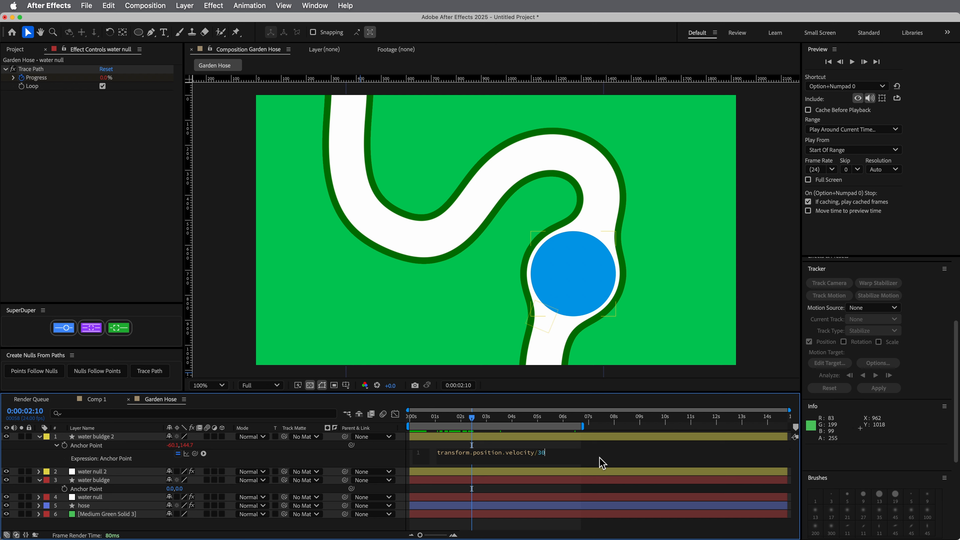
click(623, 488)
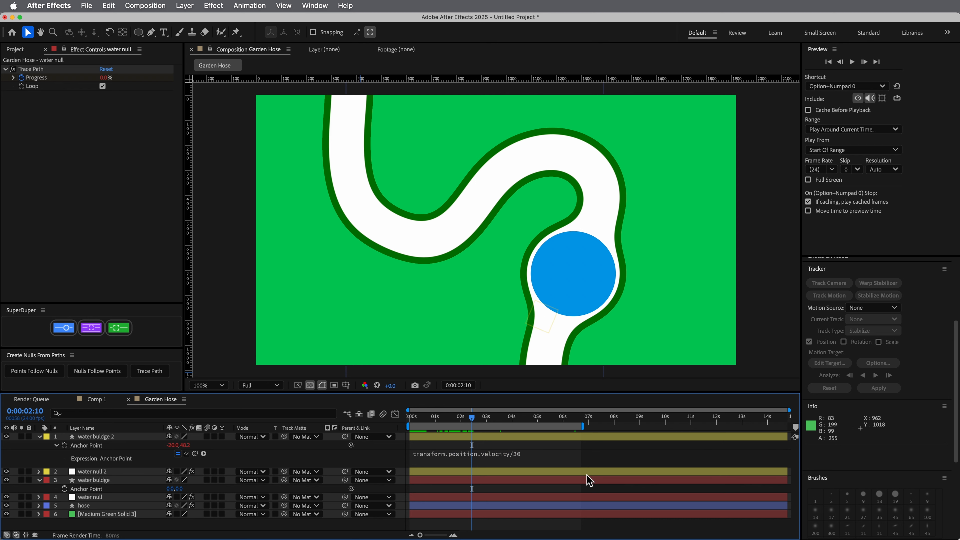
click(541, 455)
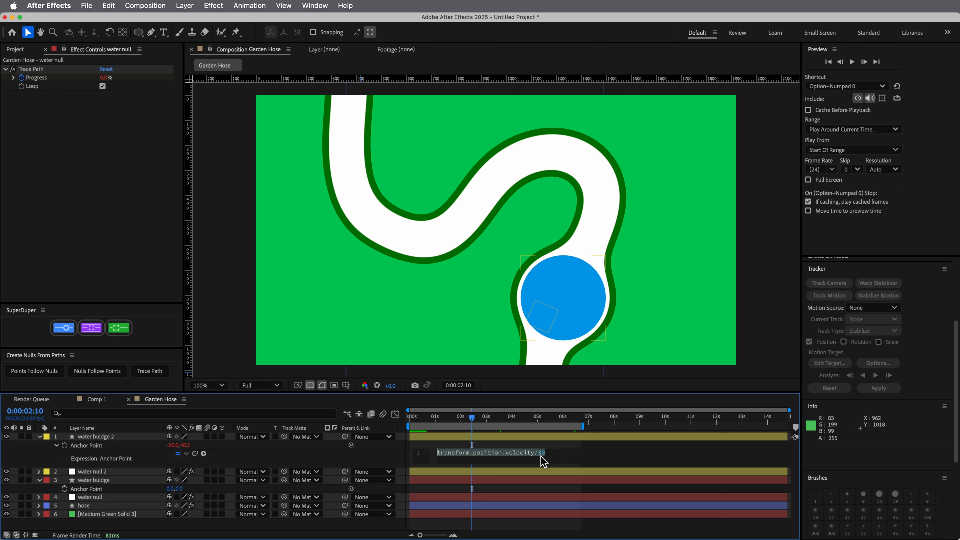
click(99, 481)
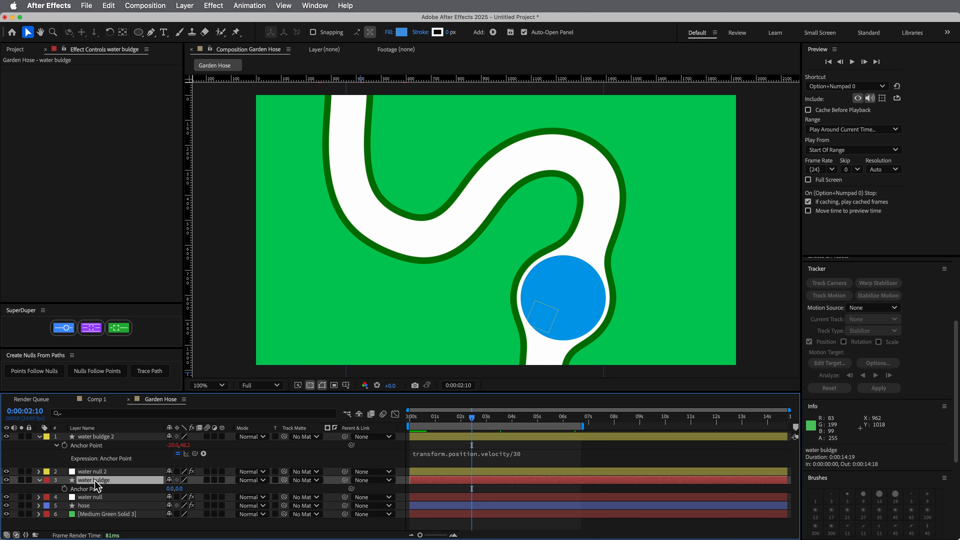
key(a)
key(a)
Scrub to 0:00:01:22 and select water buldge 2 and water null 2 in turn to compare the bulge's position with its null
mouse_move(472, 418)
mouse_down()
mouse_move(440, 419)
mouse_move(459, 420)
mouse_up()
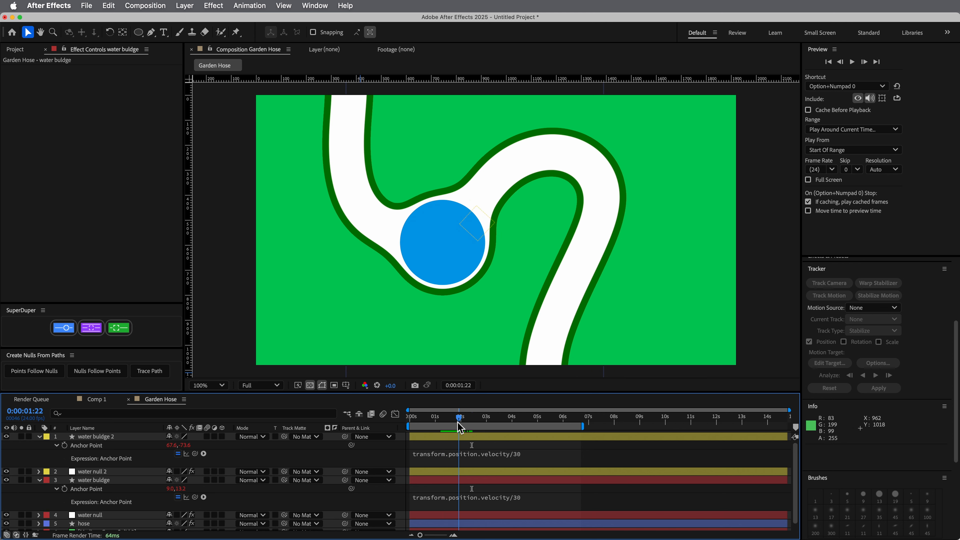
click(96, 437)
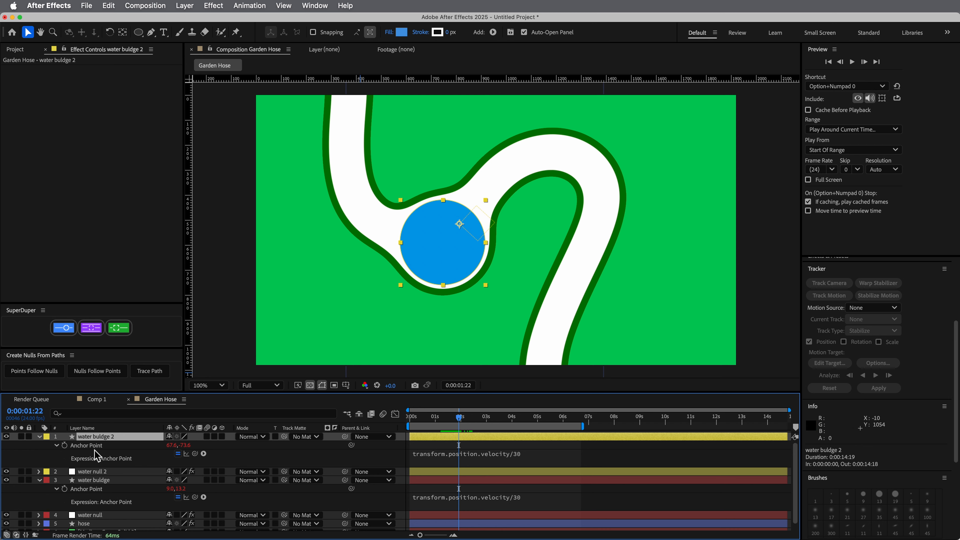
click(100, 473)
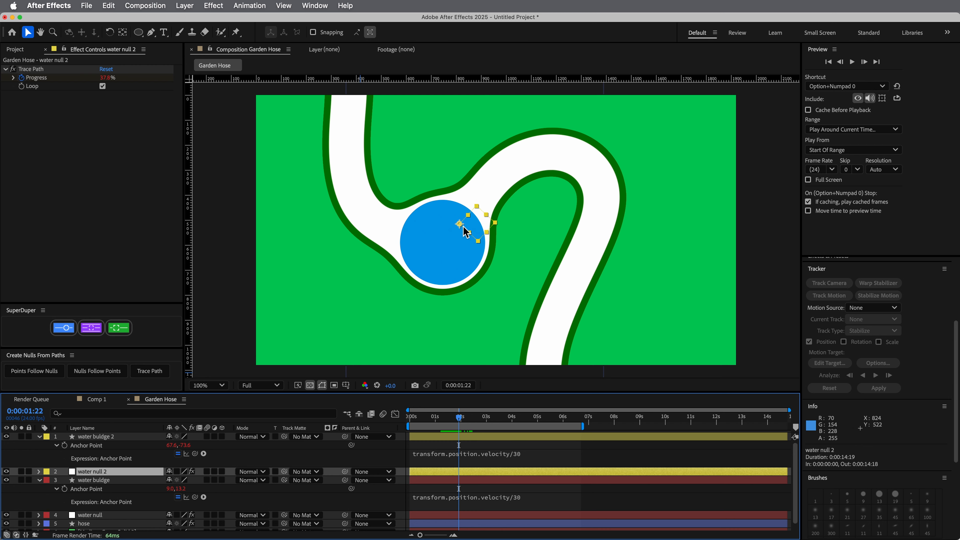
click(141, 437)
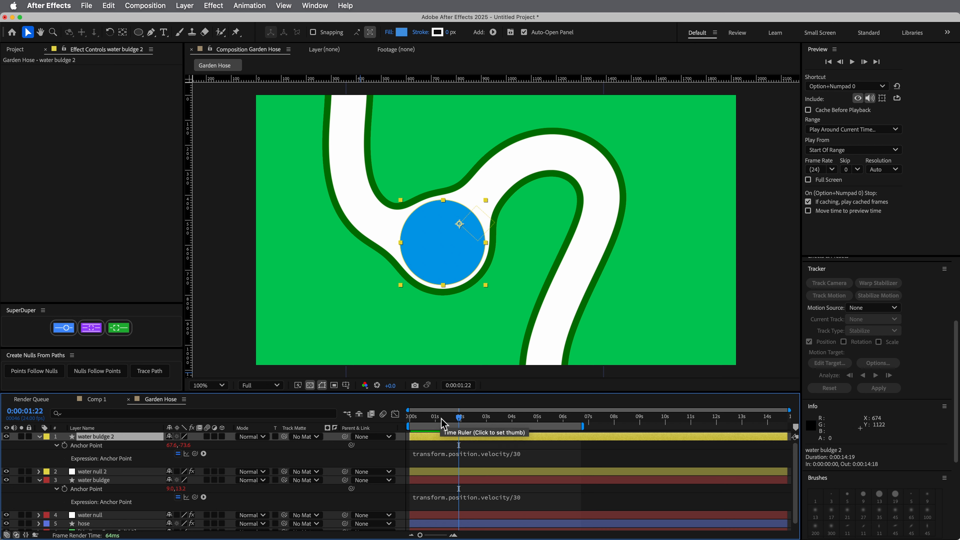
Preview the hose animation with both velocity expressions, scrub back to 0:00:01:14 and play it again
key(space)
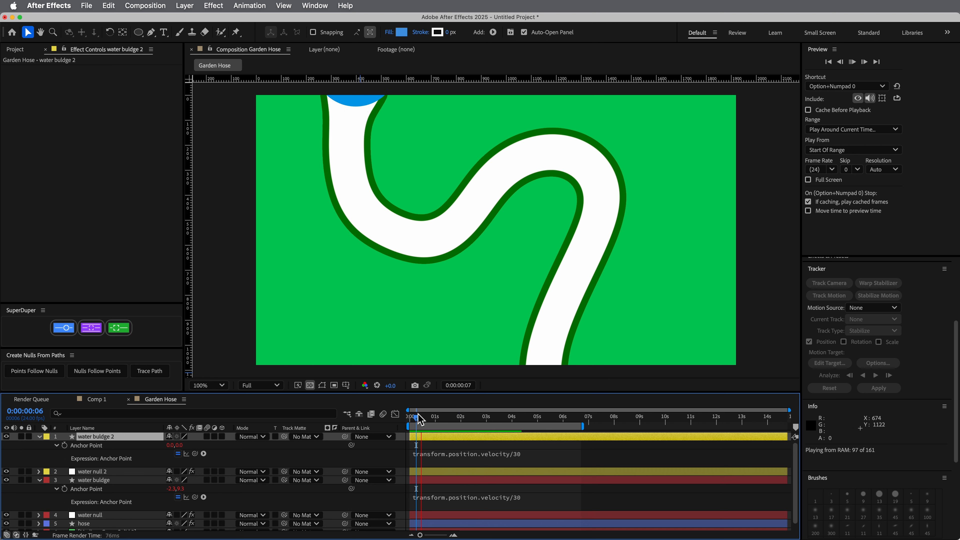
key(space)
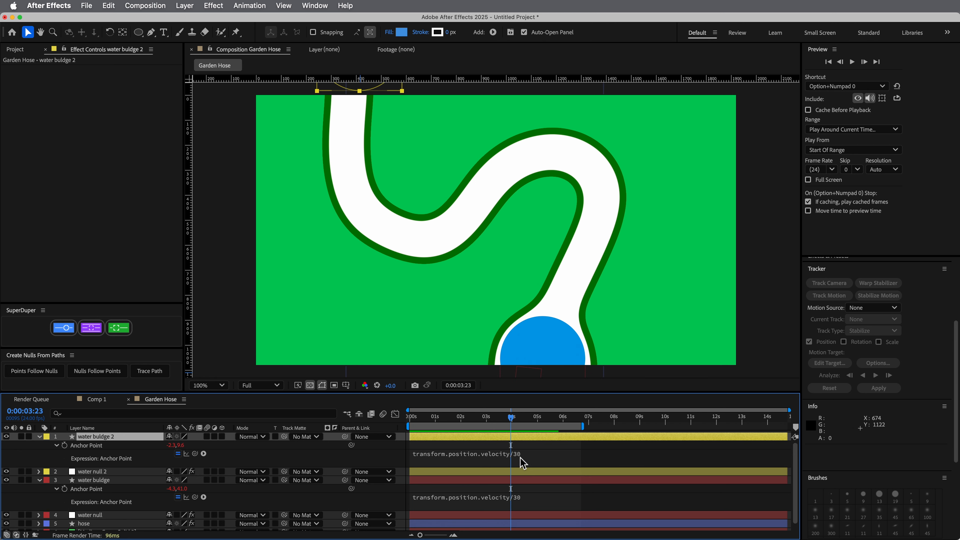
drag(511, 424, 450, 422)
key(space)
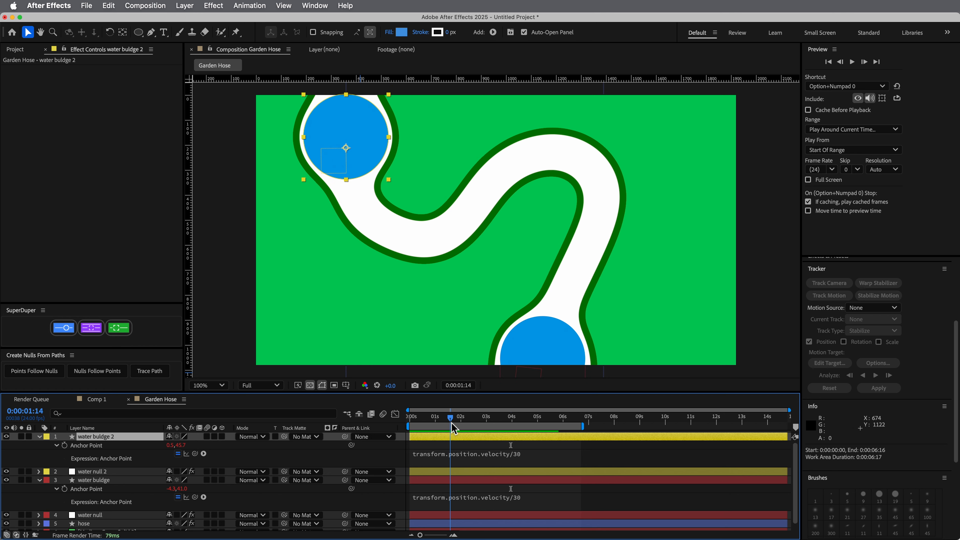